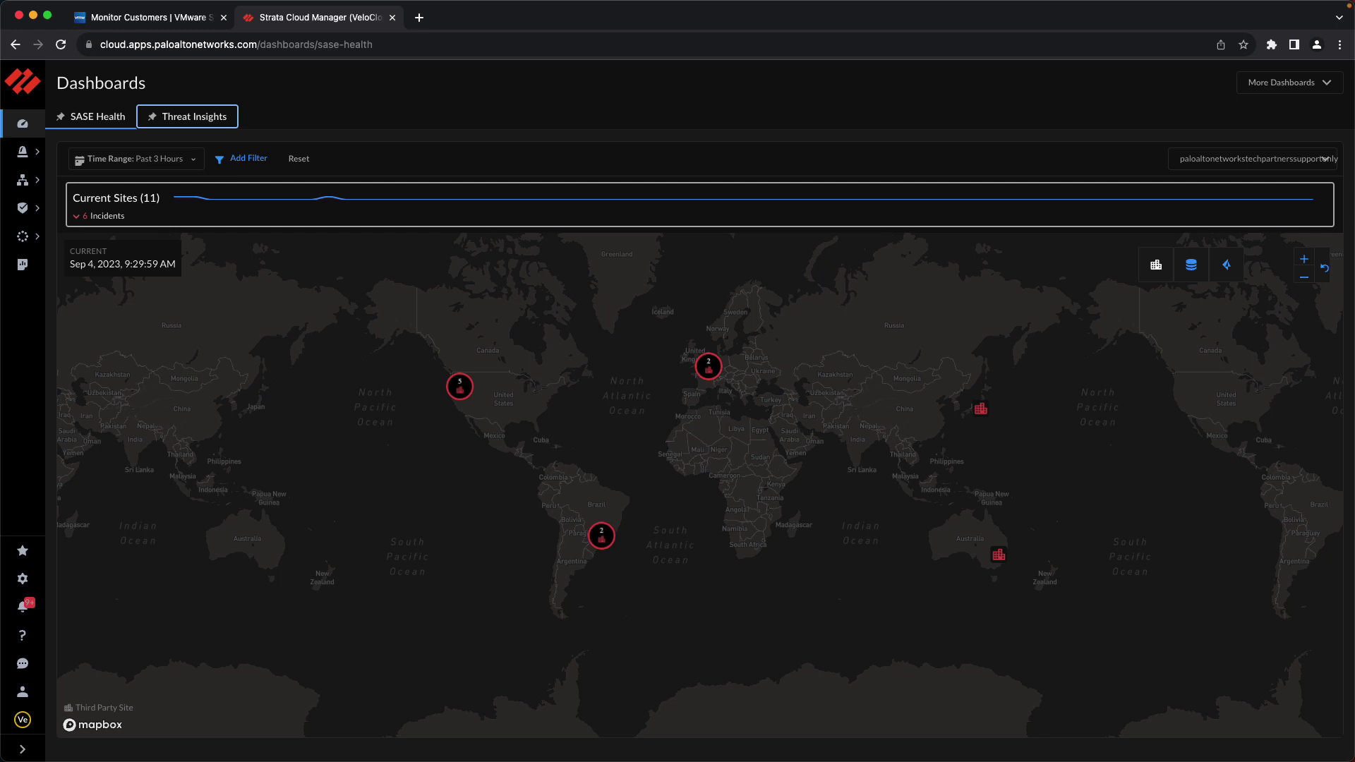
Go from the SASE Health dashboard to the Remote Networks page under Prisma Access Setup
mouse_move(23, 243)
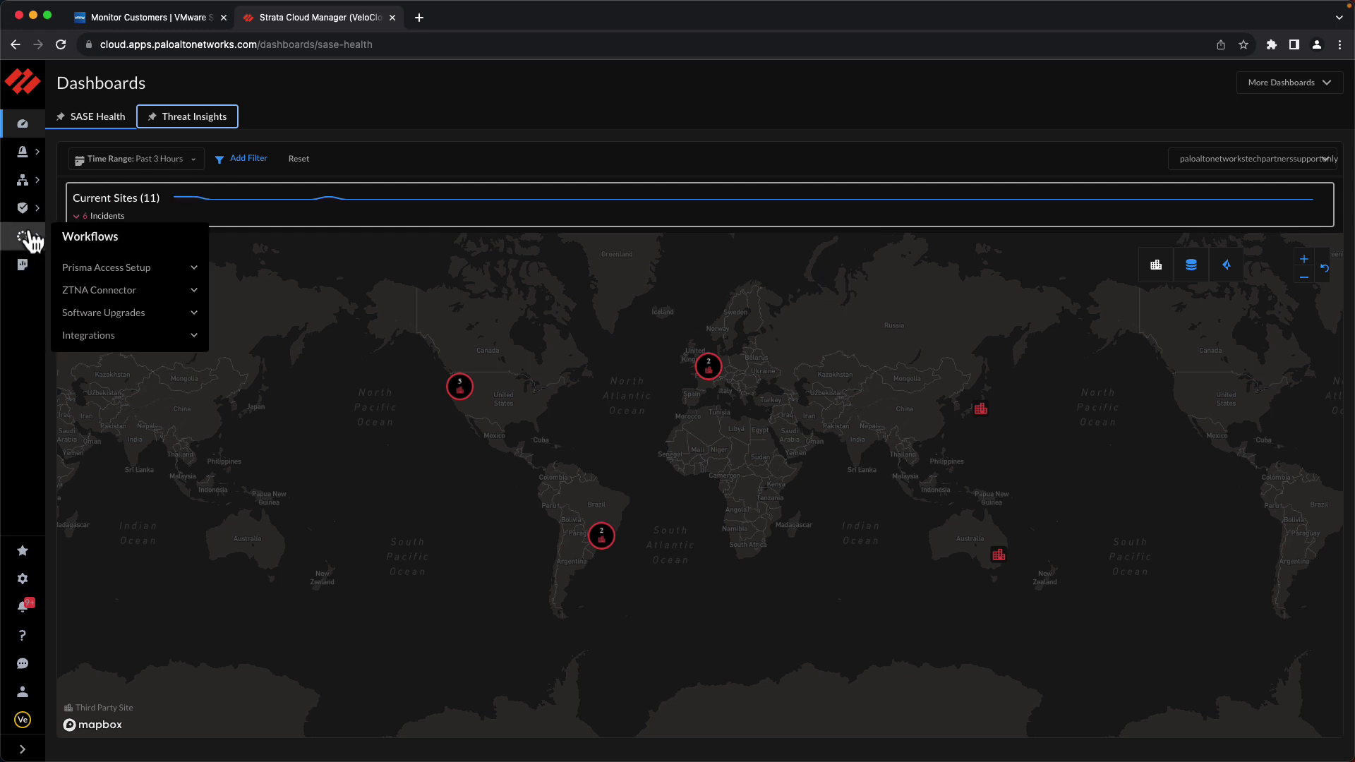
click(114, 272)
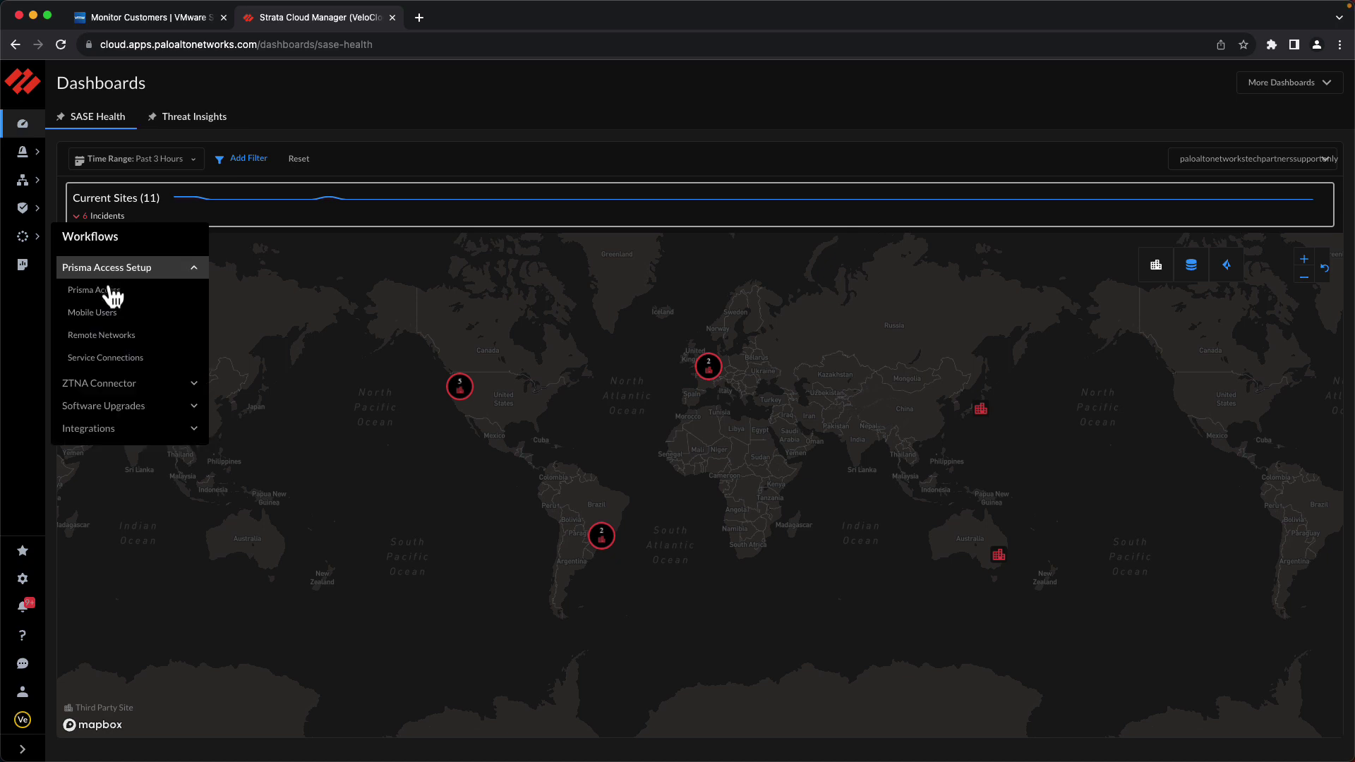
click(102, 338)
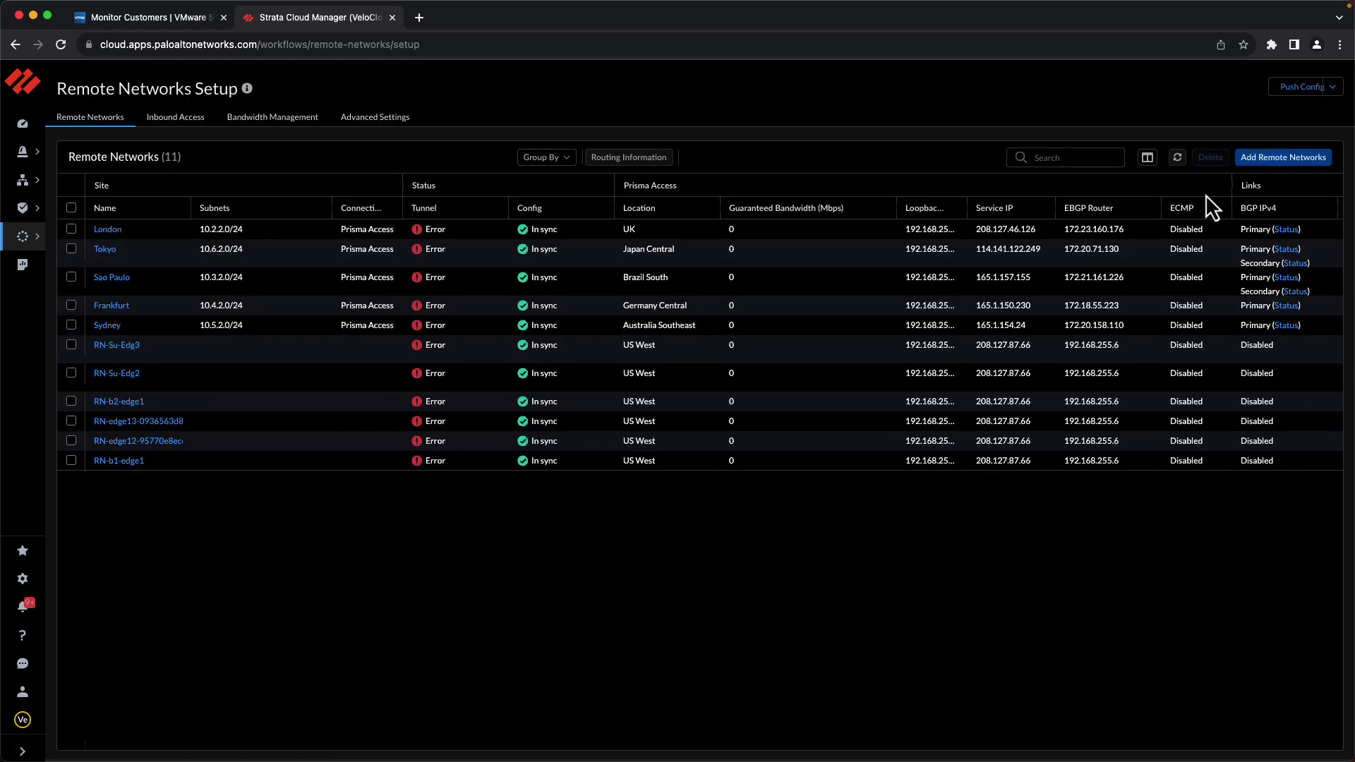
Add a remote network whose primary tunnel is a new IPSec tunnel, and show its IKE Advanced Options
click(1271, 162)
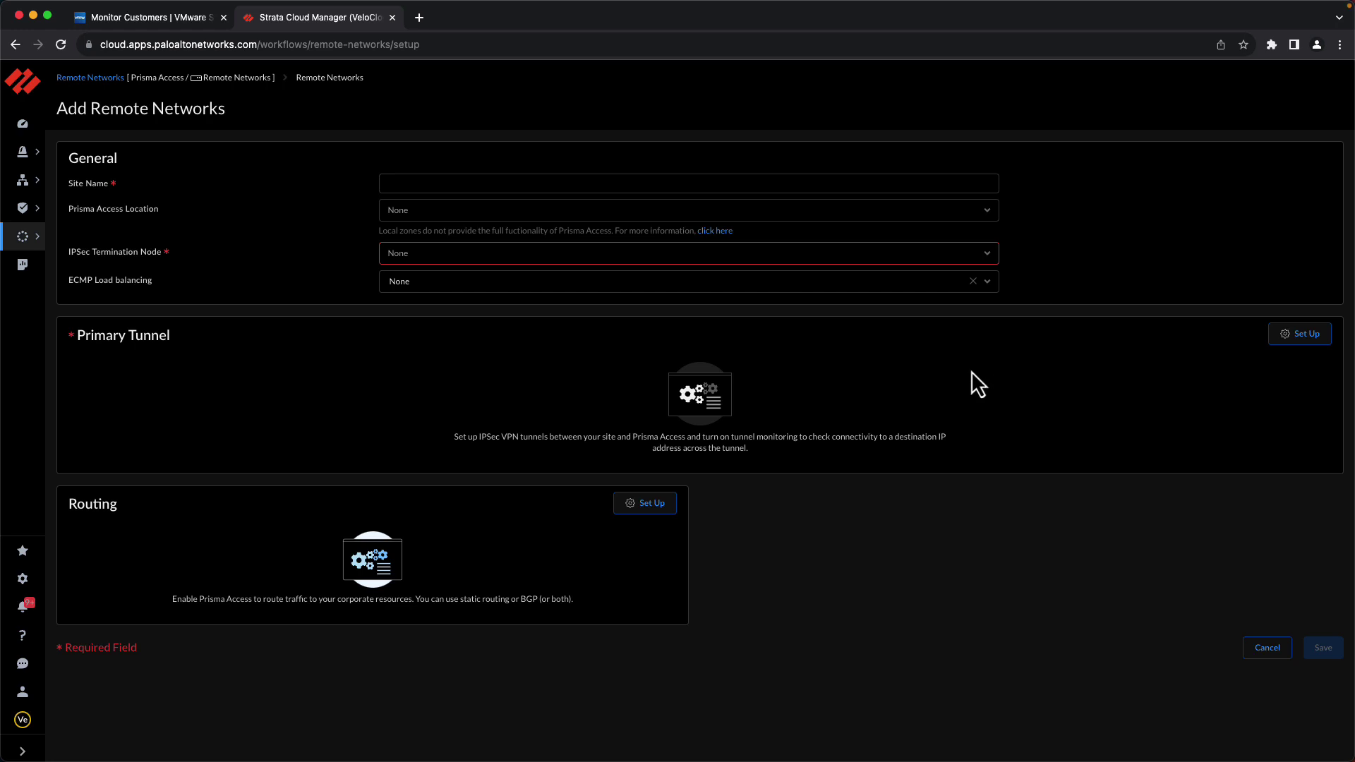
click(1307, 335)
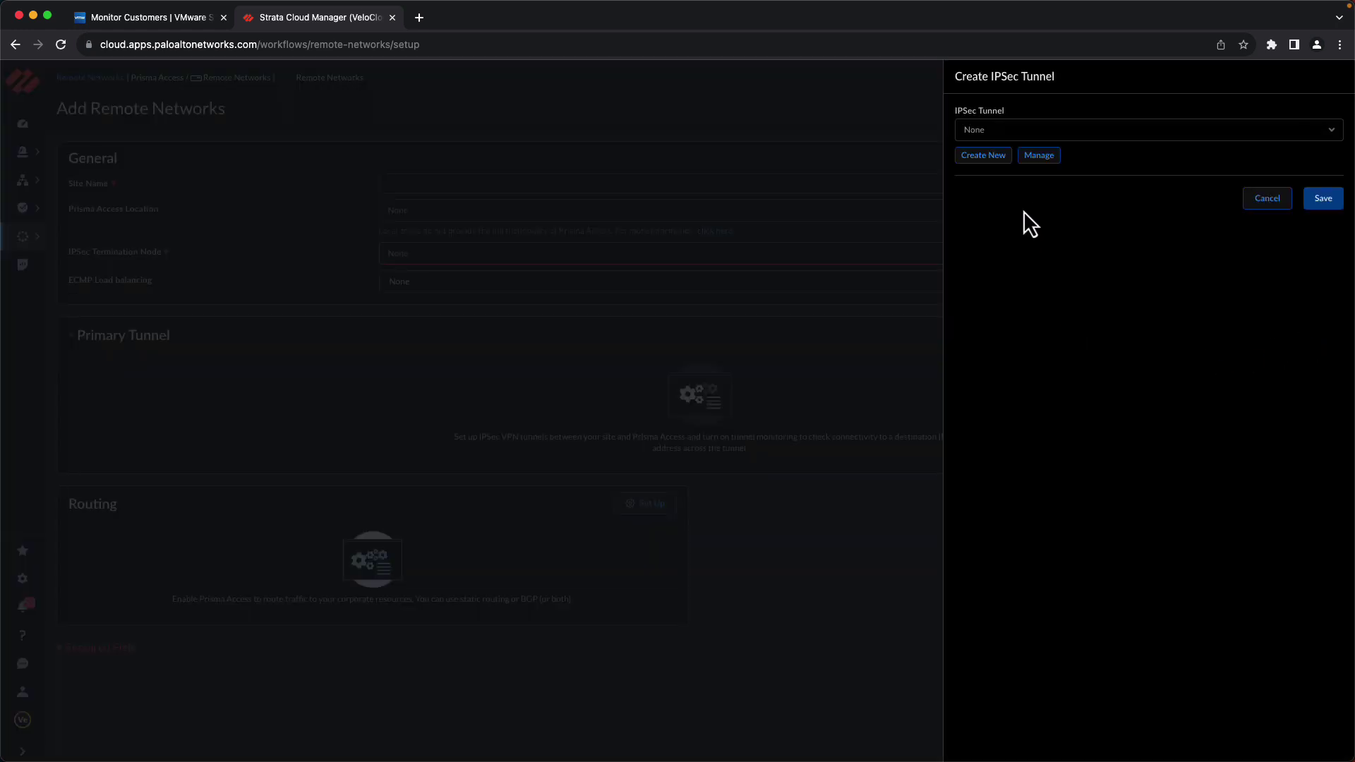
click(986, 167)
scroll(987, 163, down, 3)
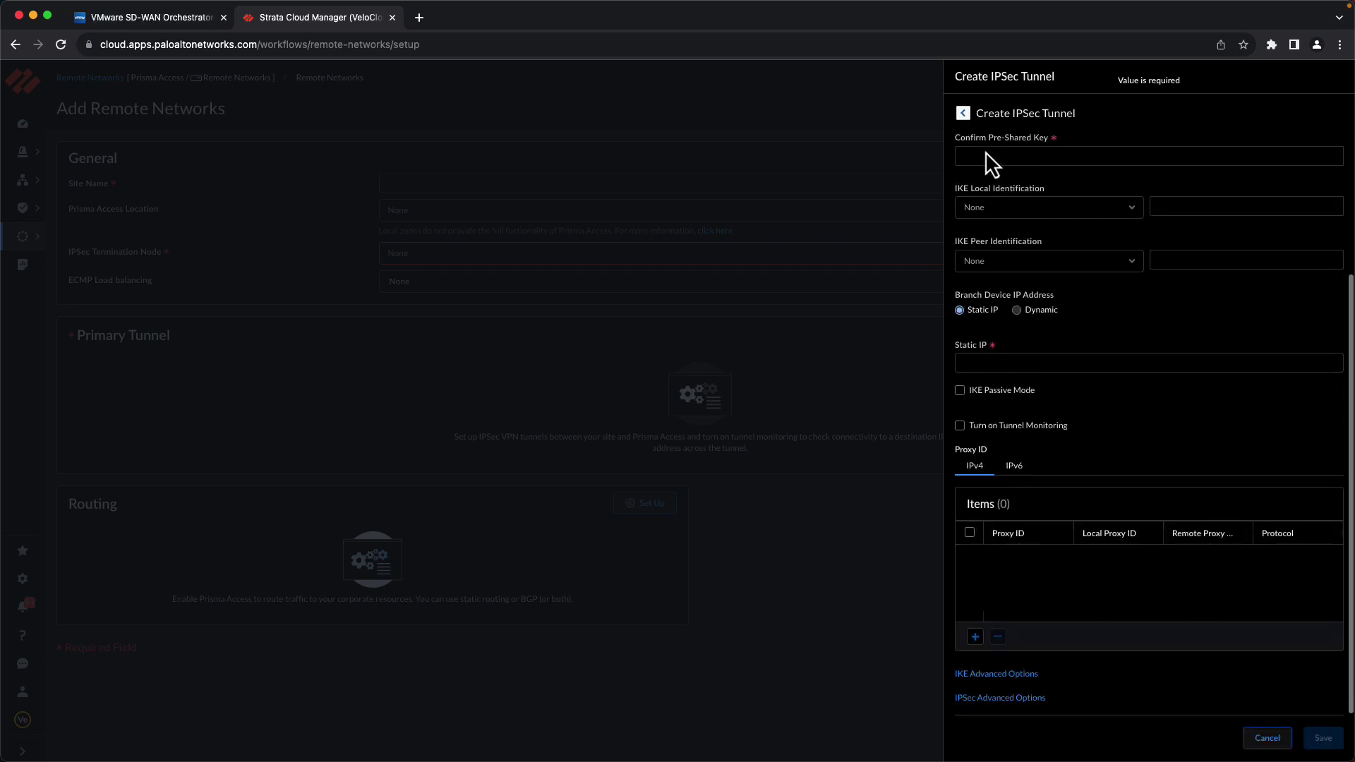
click(993, 679)
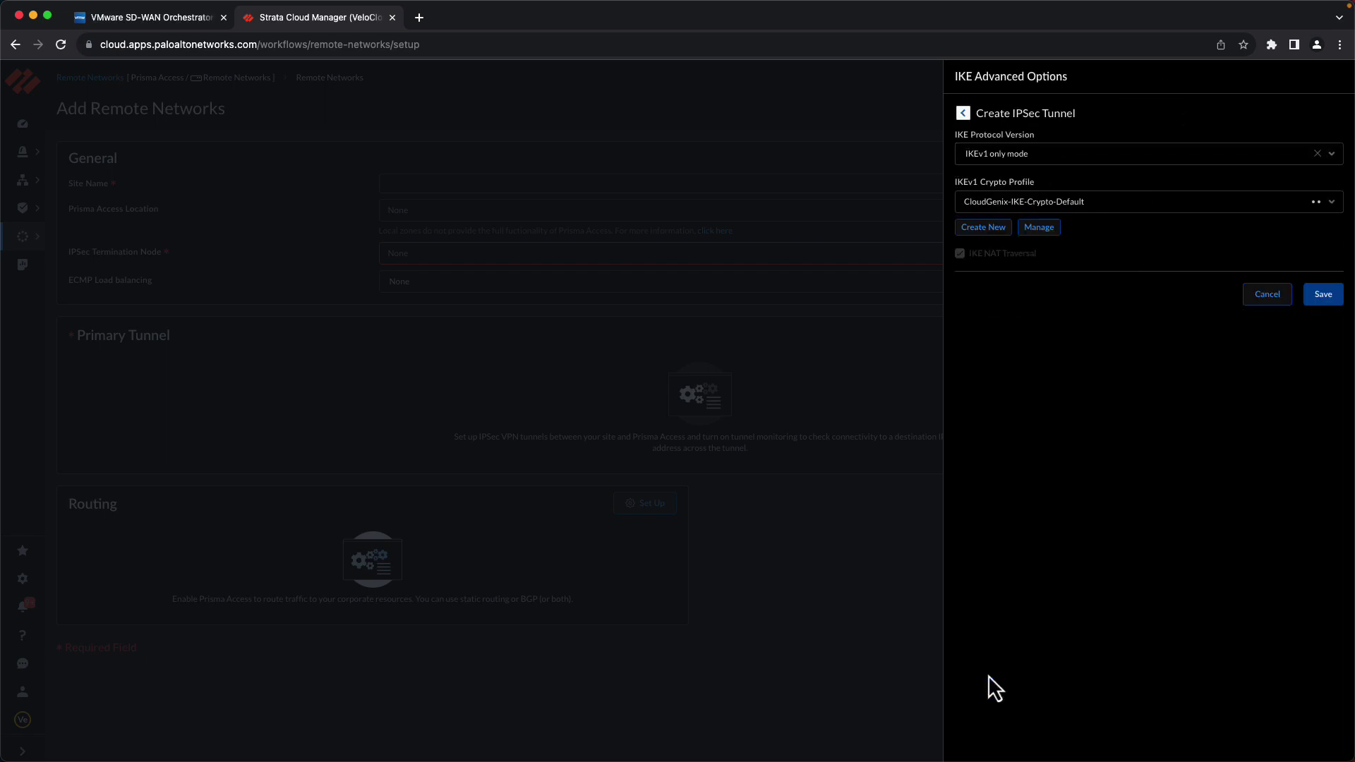
Create IKE crypto profile 'VMware-SD-WAN-IKE-Defaults' using sha256 authentication instead of sha1
click(995, 229)
click(1080, 164)
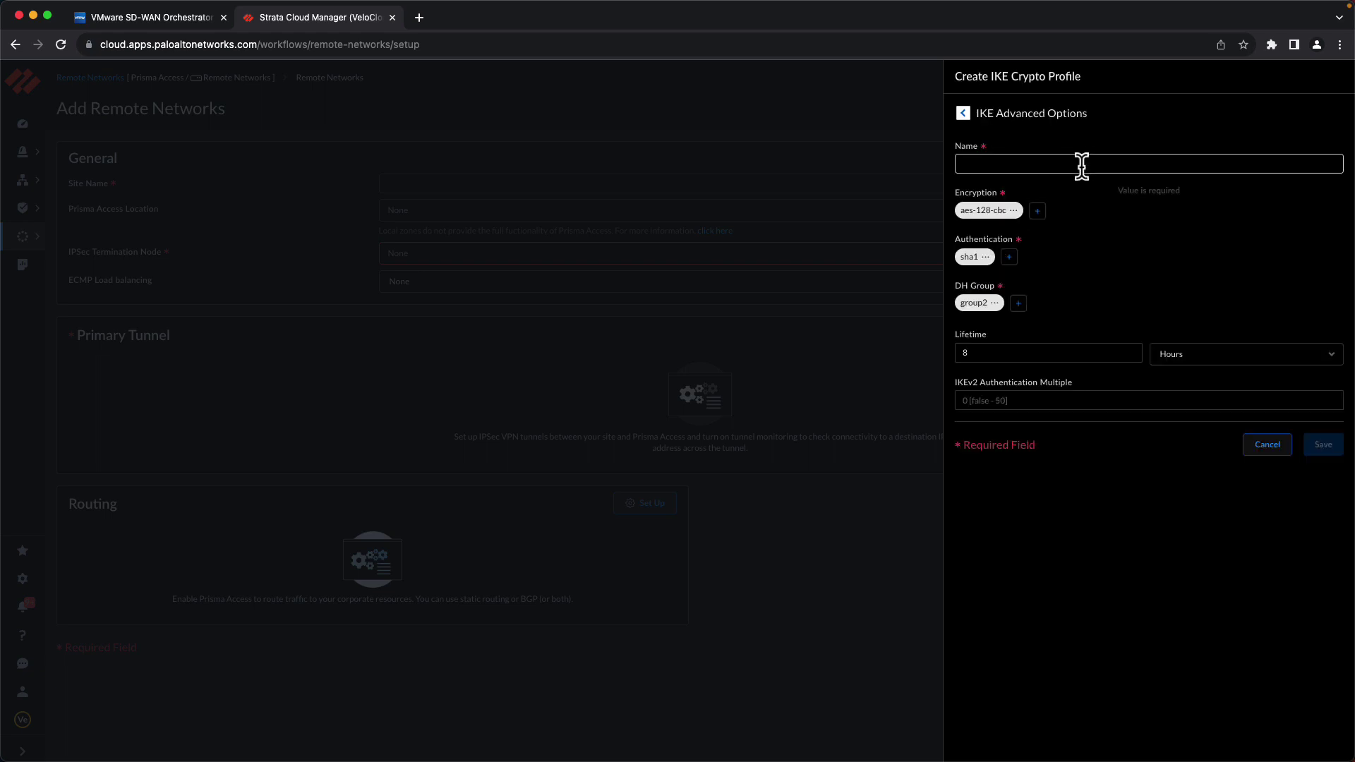
text(VM)
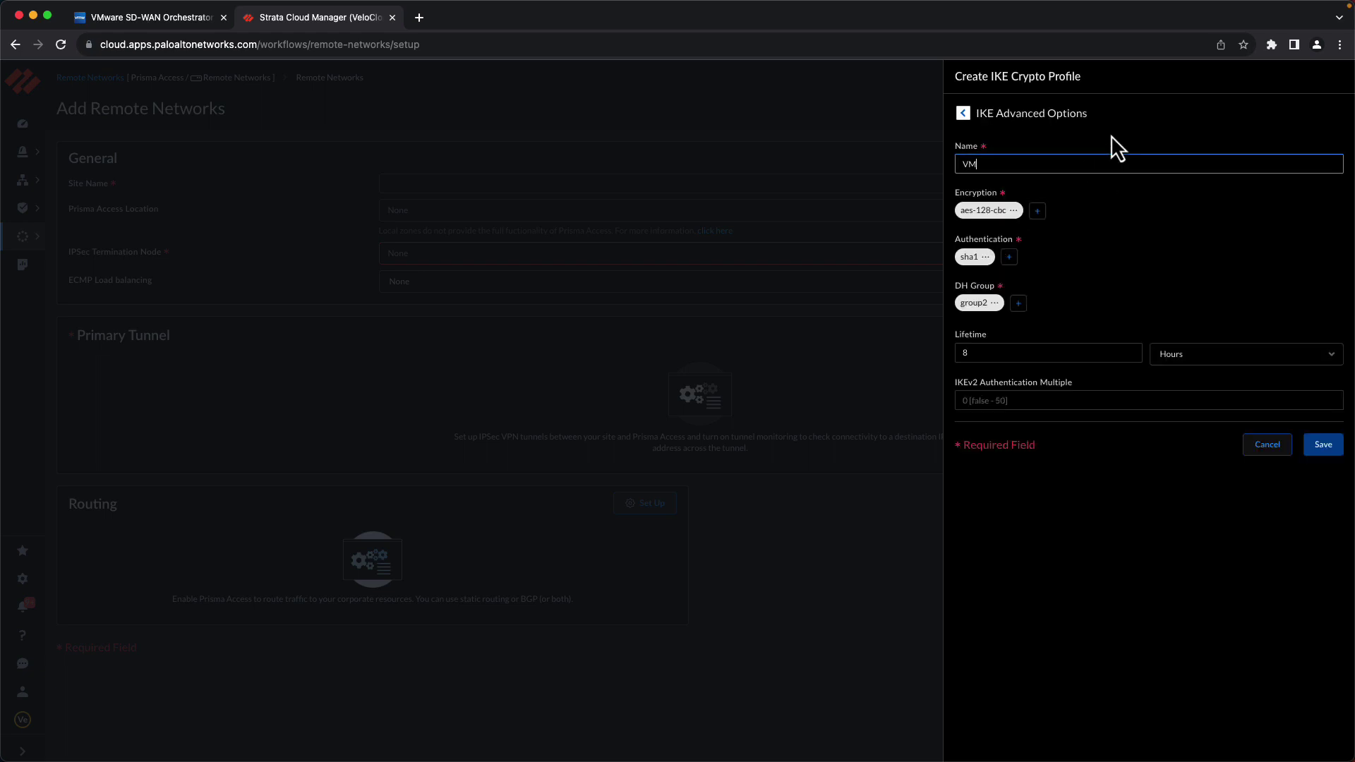
text(ware-SD-WAN-IKE-Defaults)
click(1009, 257)
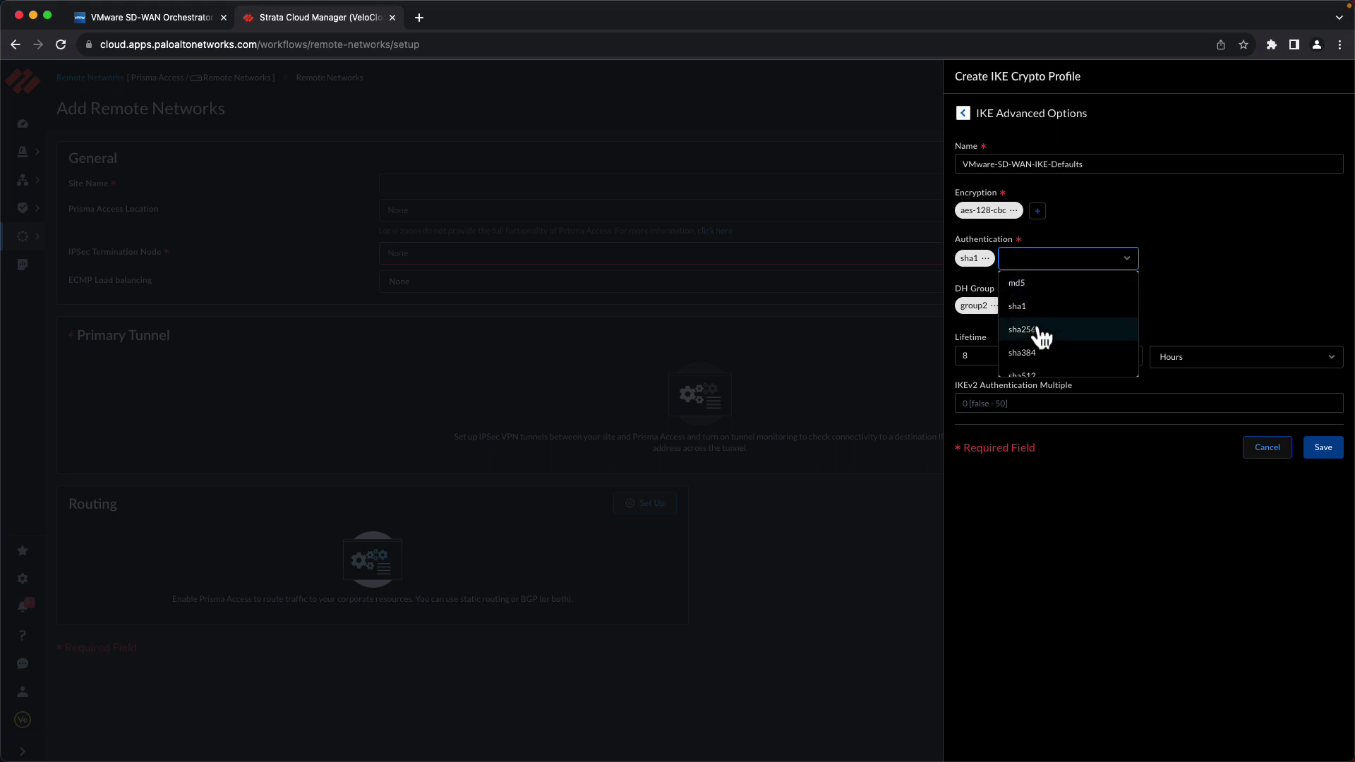
click(1040, 337)
click(985, 257)
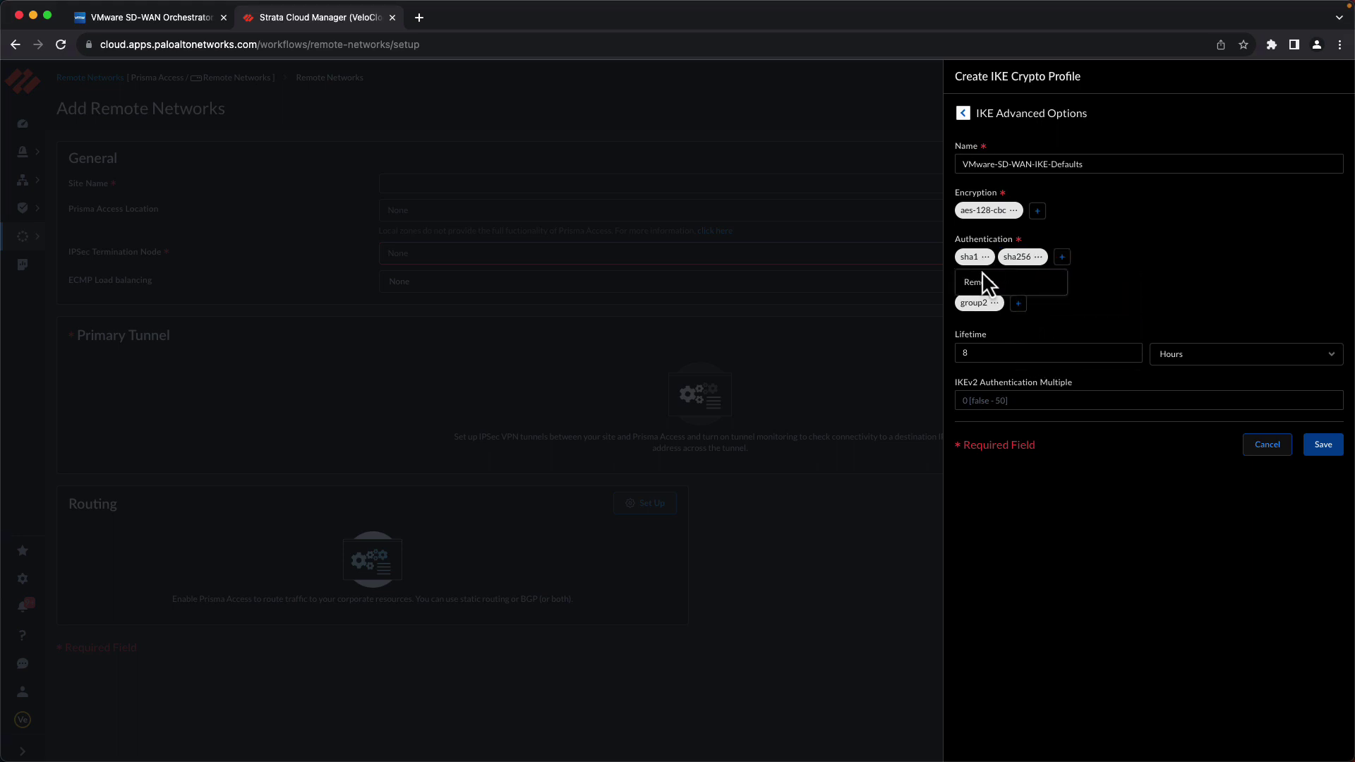
click(982, 277)
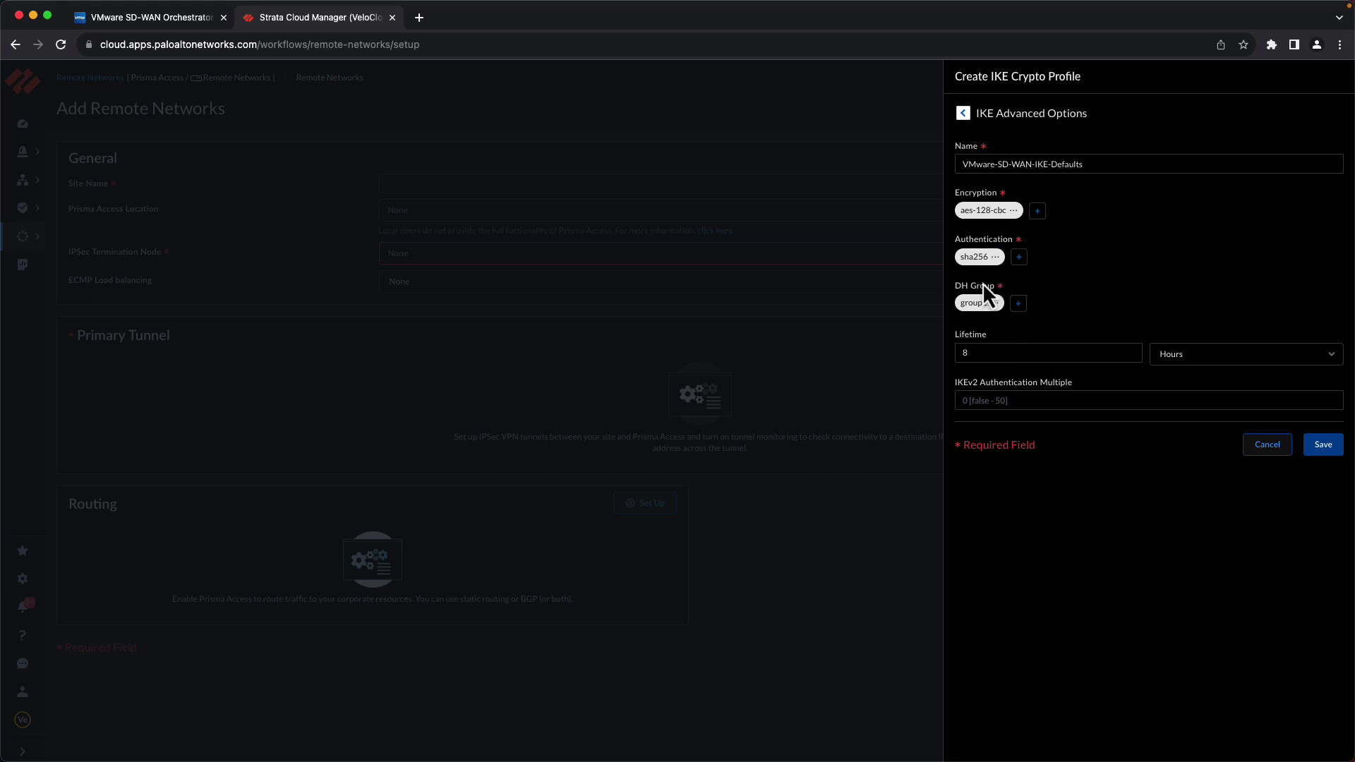
Replace DH group2 with group14, set the lifetime to 24 hours, and save the profile
click(1018, 303)
click(1032, 367)
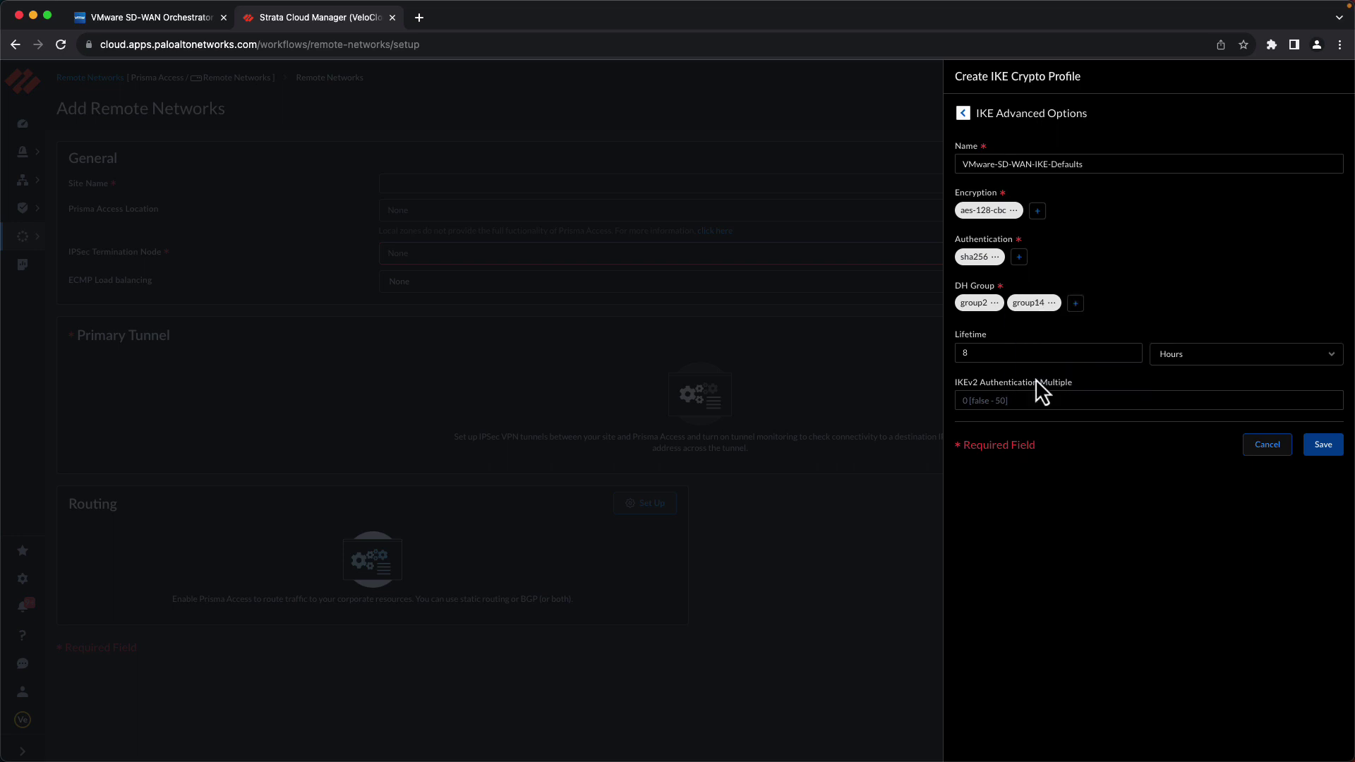
click(988, 308)
click(993, 327)
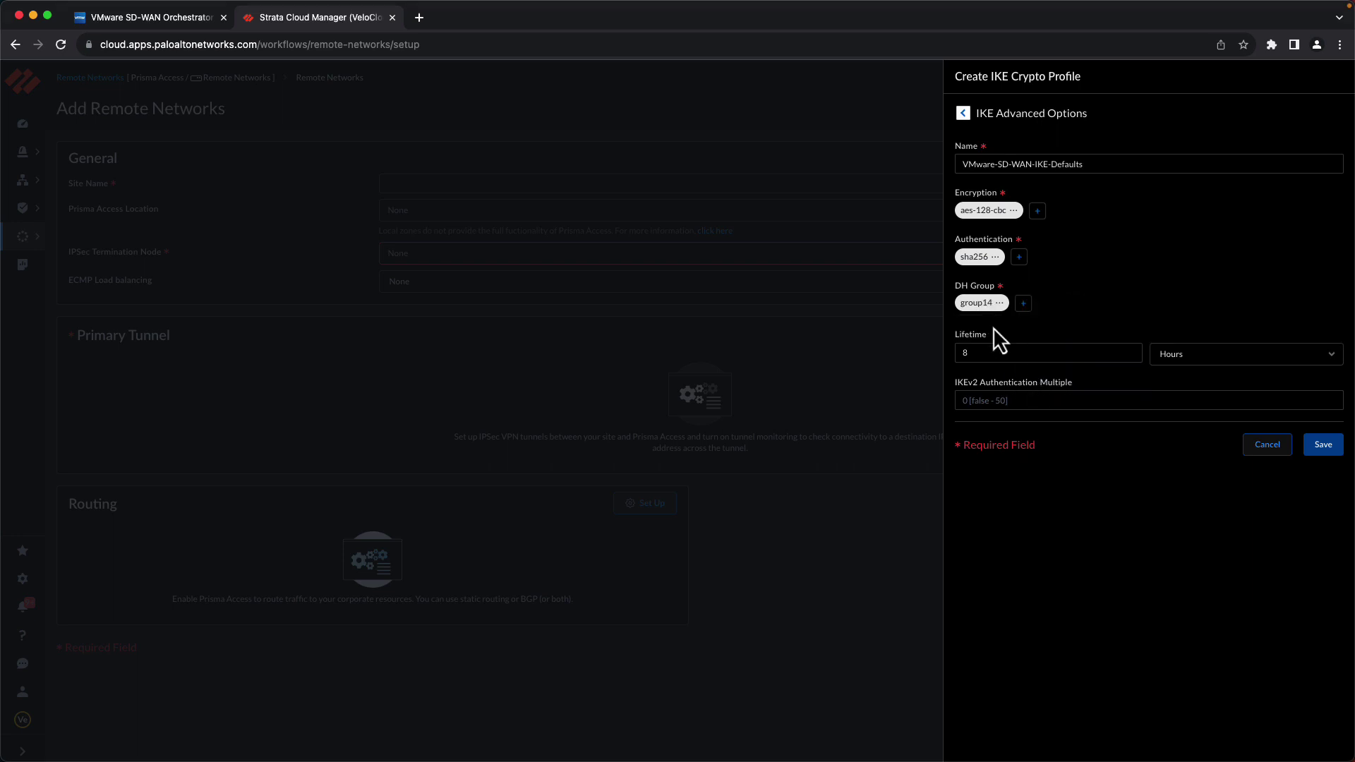
double_click(1000, 349)
text(24)
click(1122, 455)
click(1322, 446)
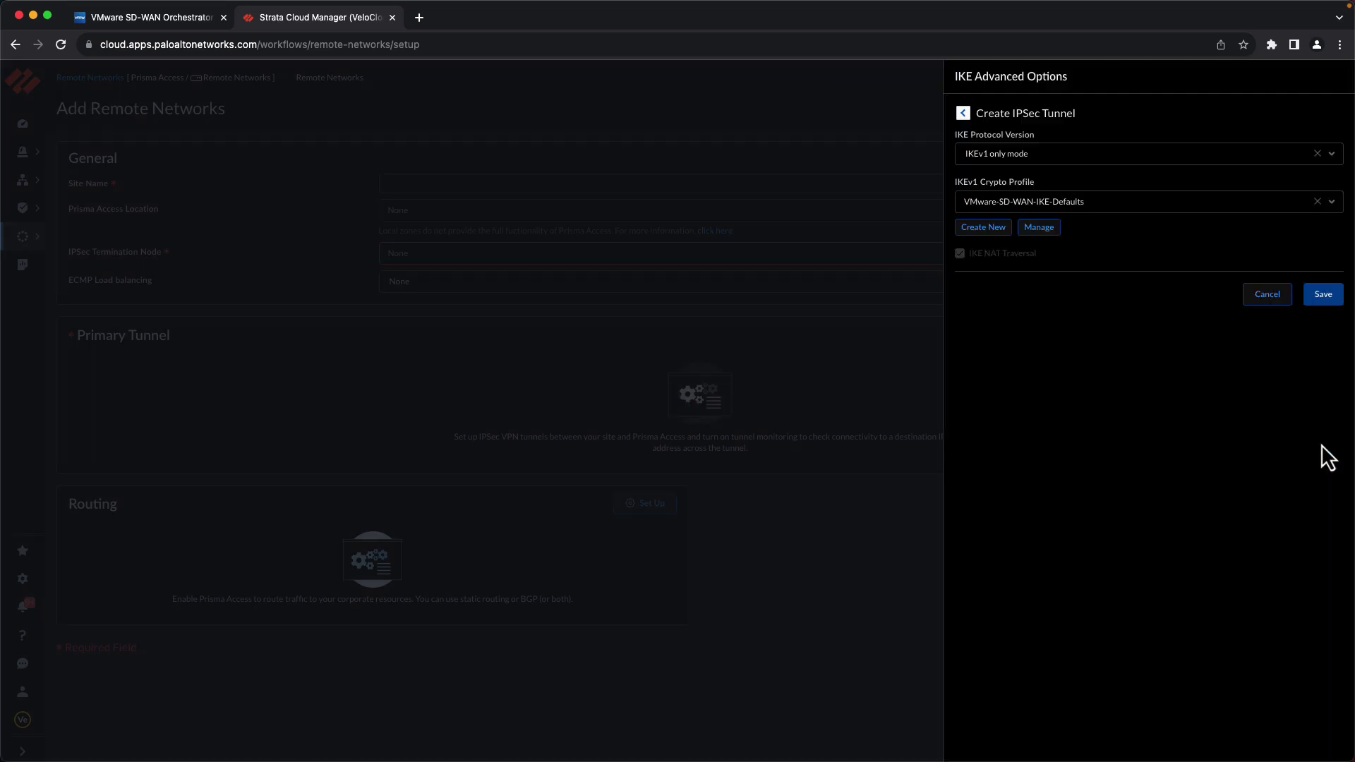
Save the IKE options and create an IPSec crypto profile named 'VMware-SD-WAN-IPsec-Defaults'
click(1325, 296)
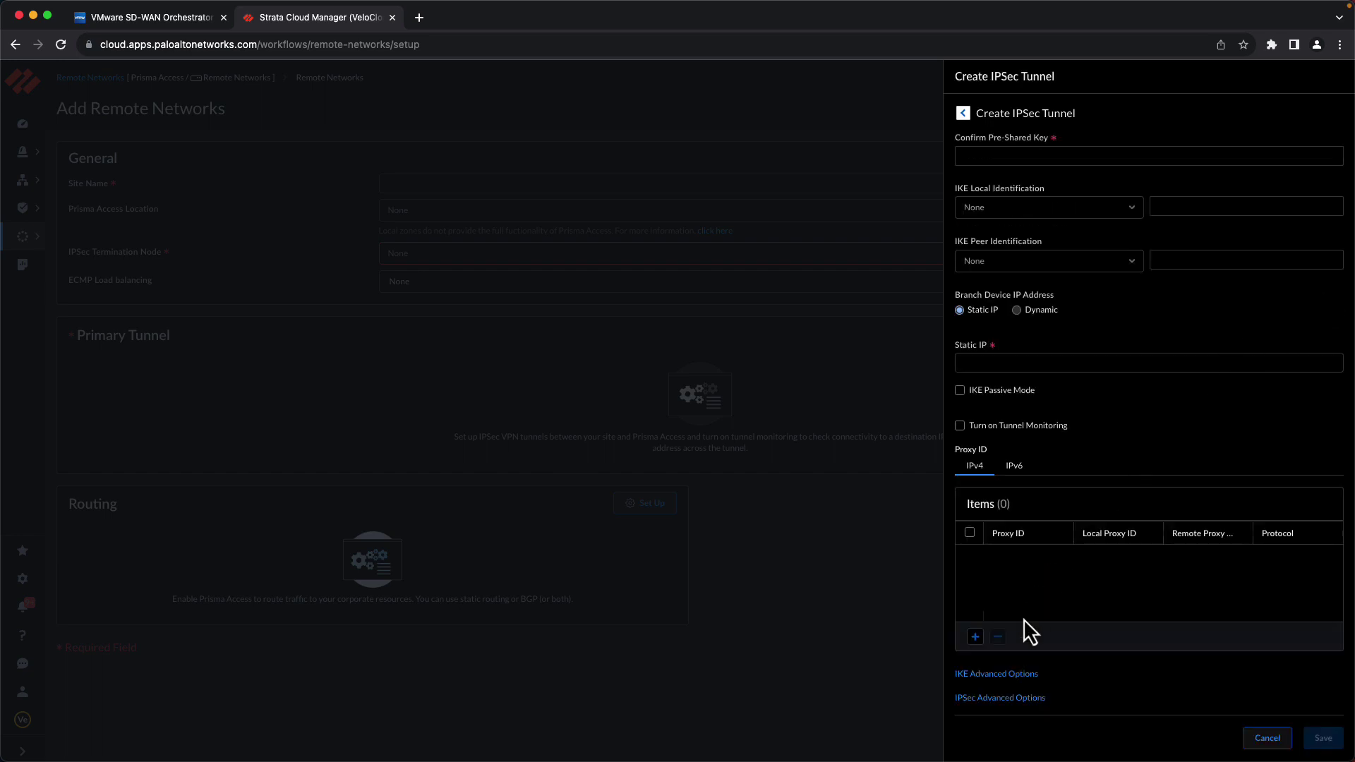
click(999, 696)
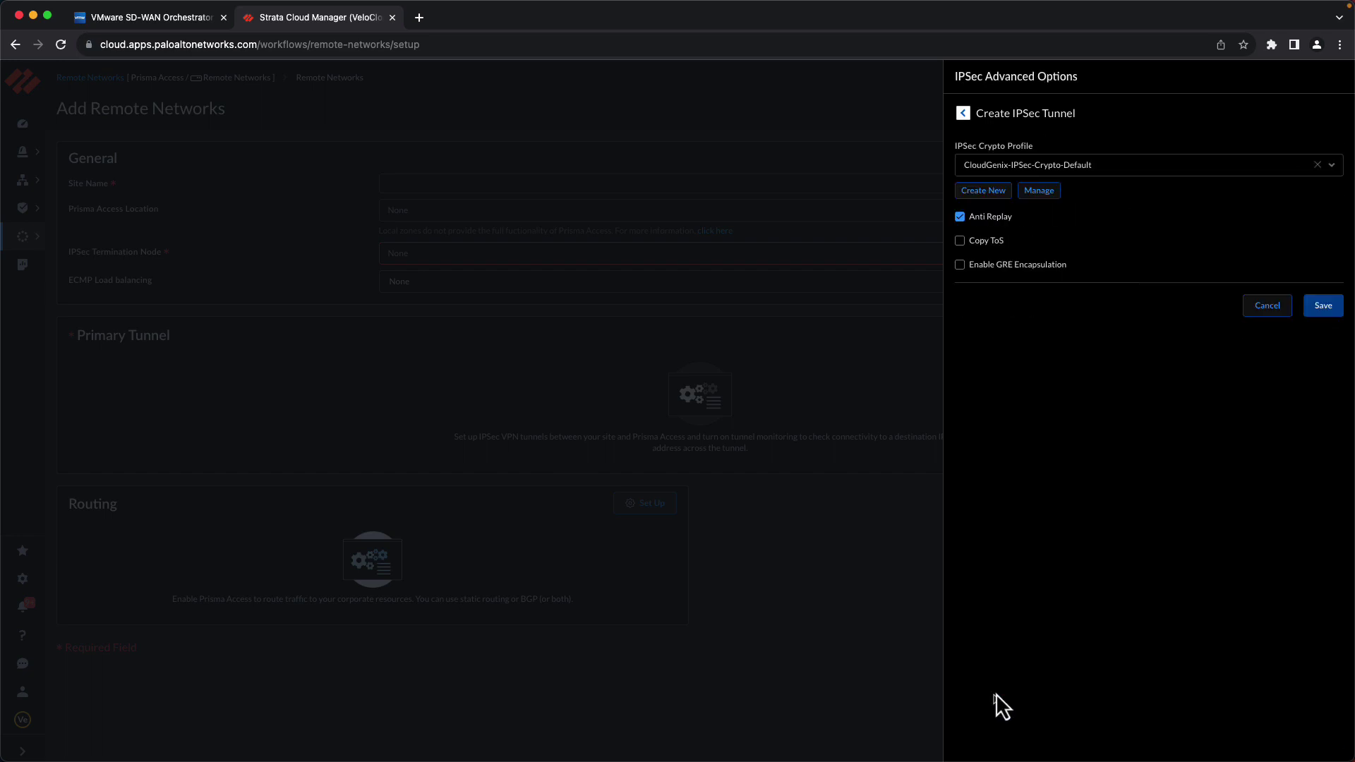
click(987, 192)
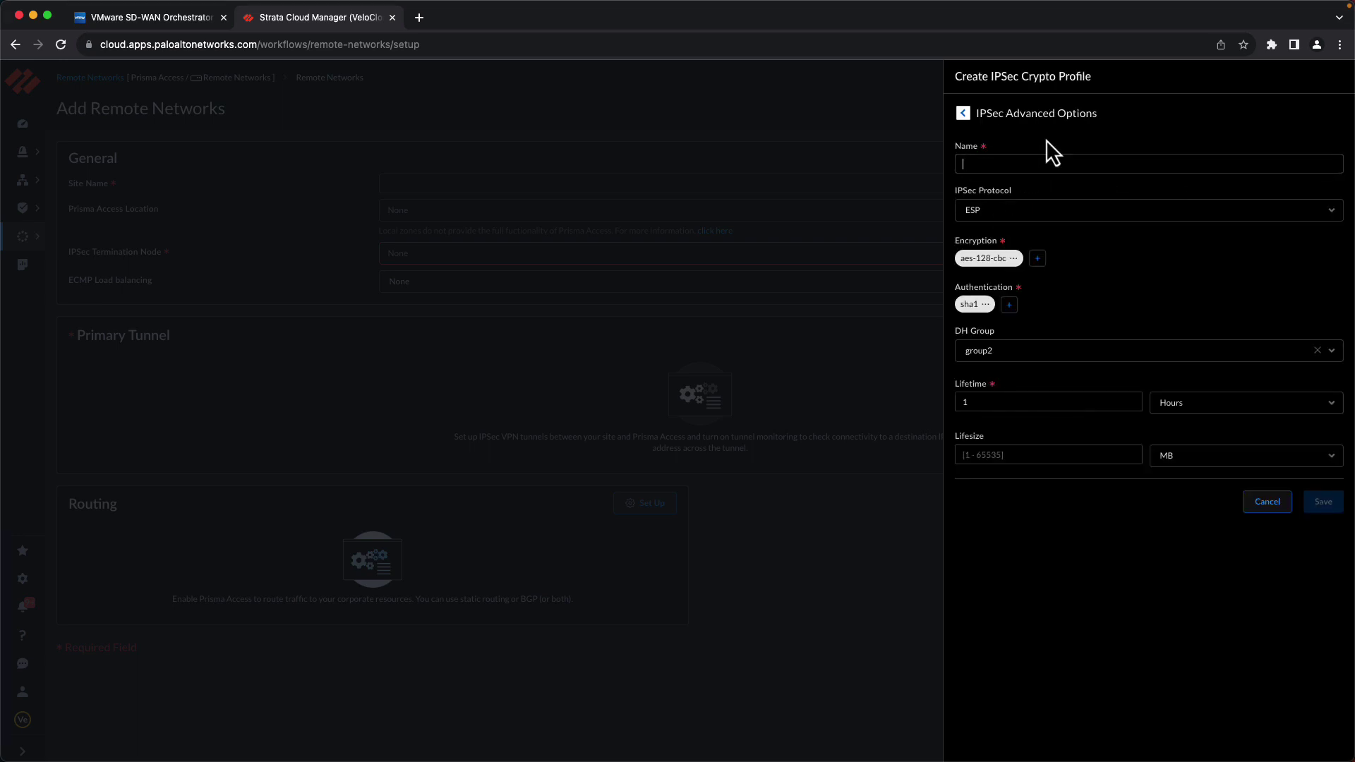
text(VMware-SD)
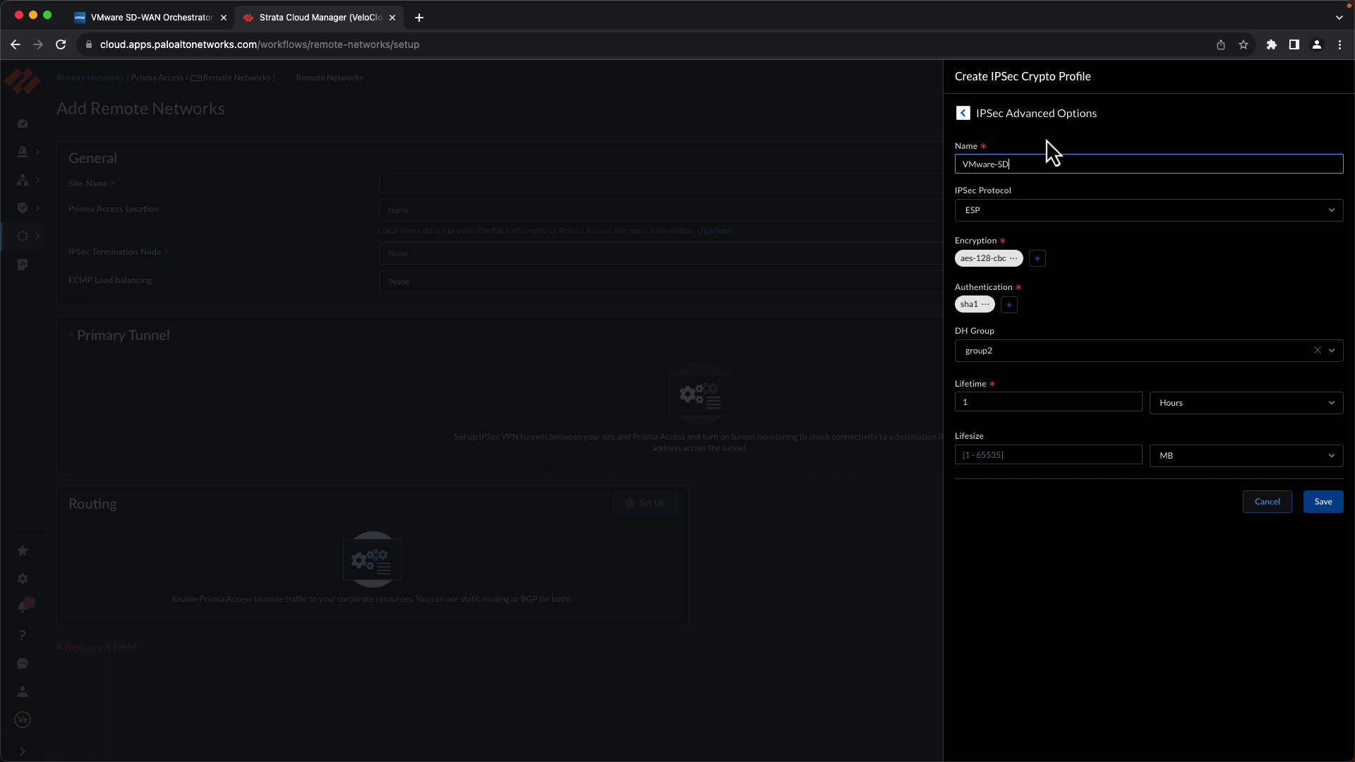
text(-WAN-IPsec-Defaults)
click(1027, 303)
Give the IPSec profile sha256 instead of sha1, no-pfs, and an 8-hour lifetime, then save it
click(1009, 305)
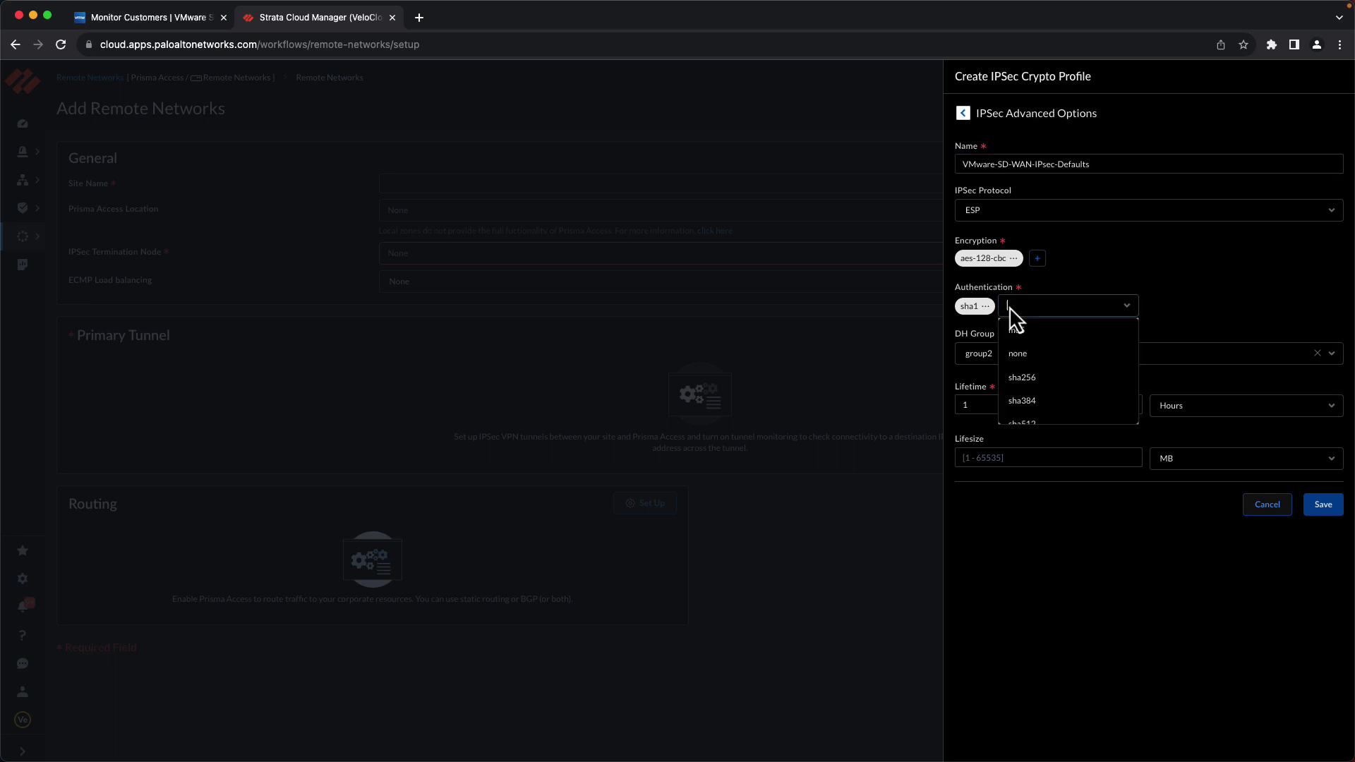
click(1028, 379)
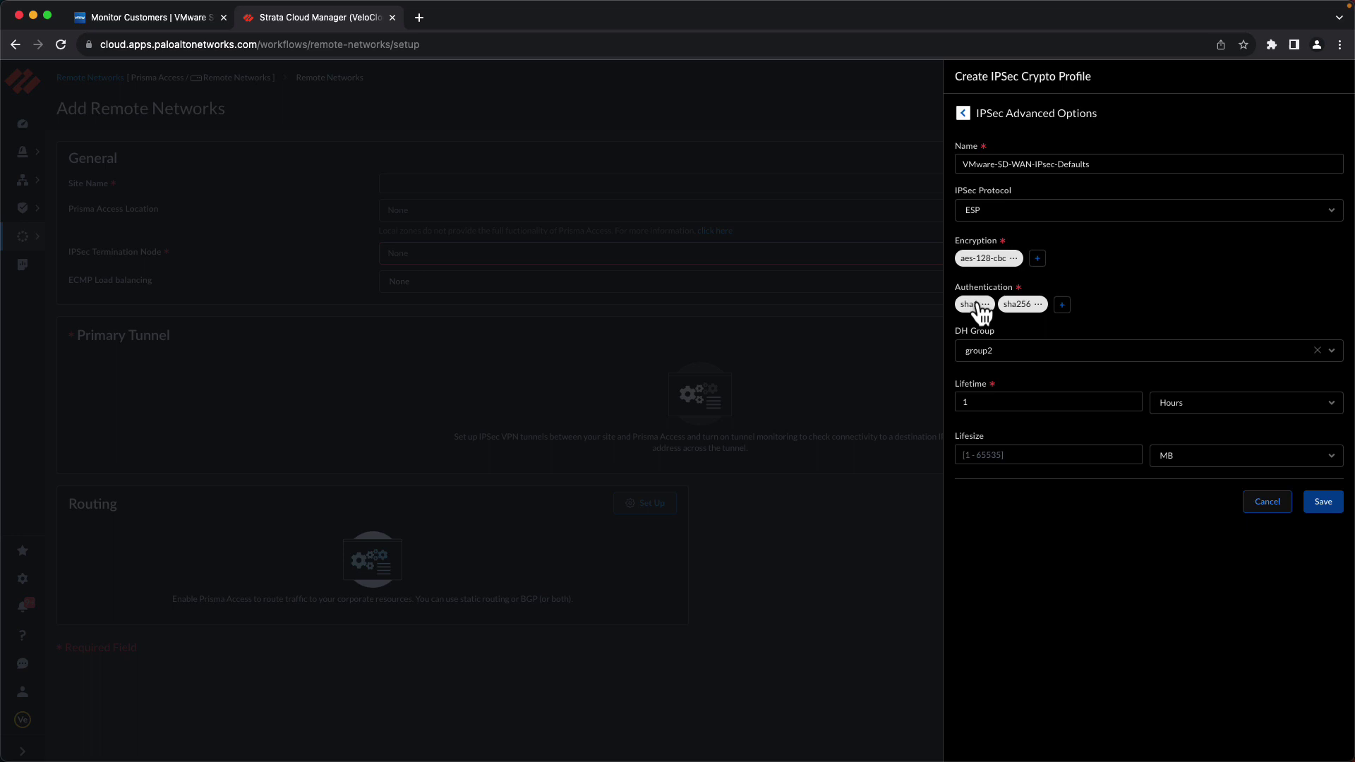
click(982, 306)
click(990, 329)
click(1017, 353)
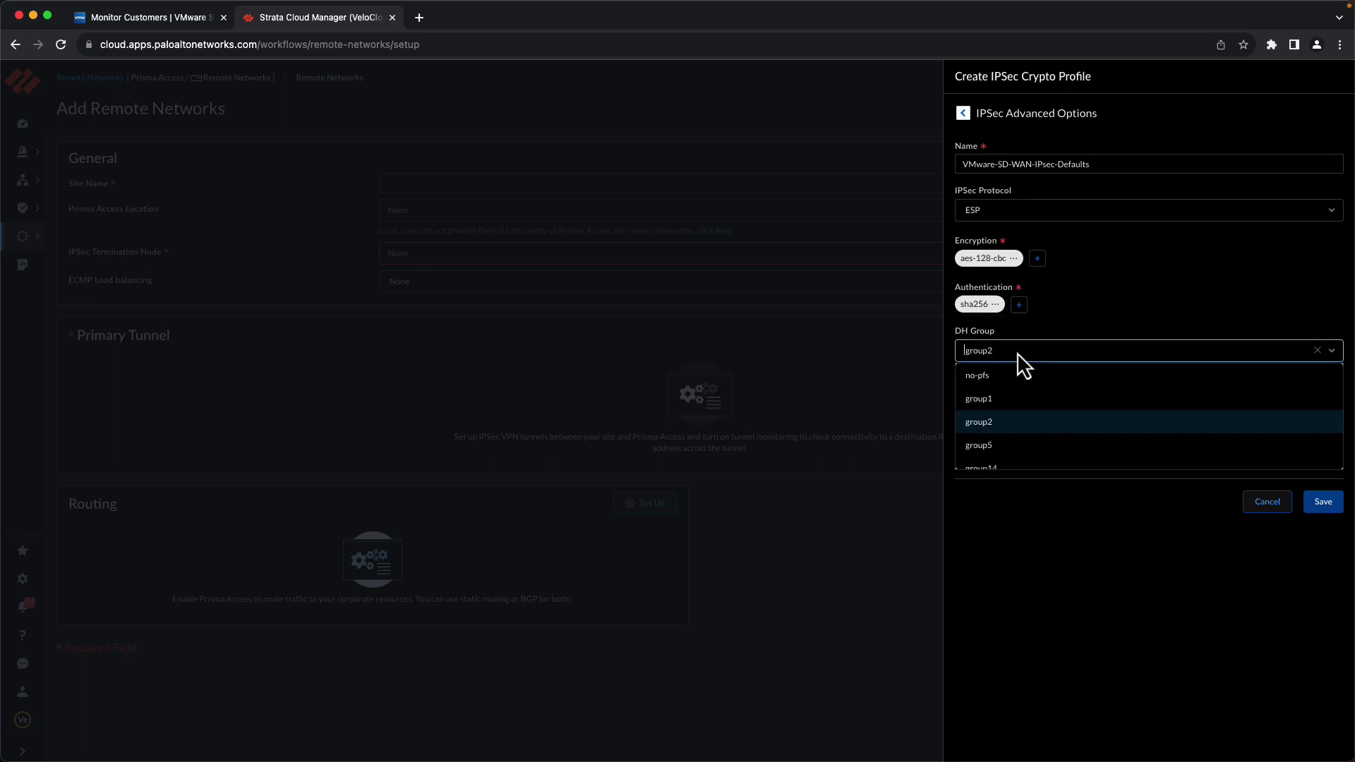
click(1009, 377)
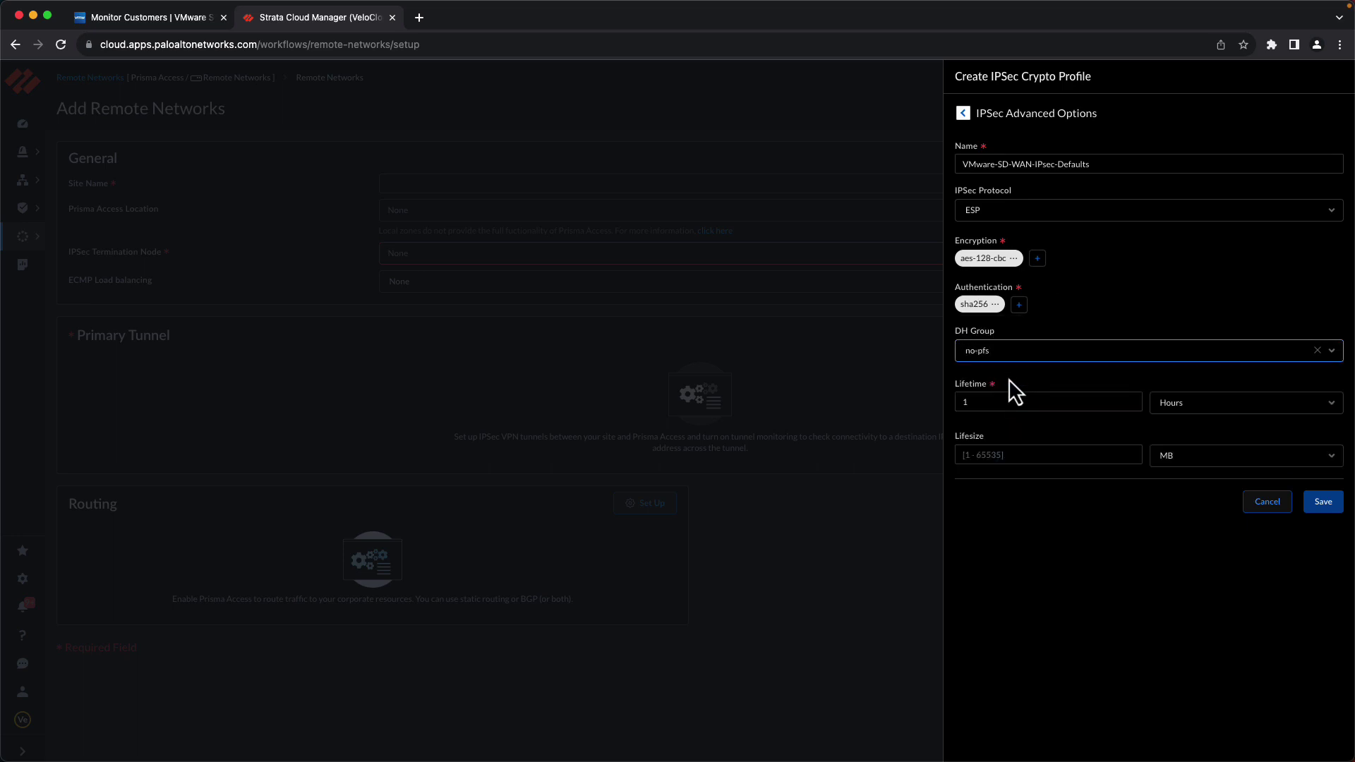
double_click(988, 401)
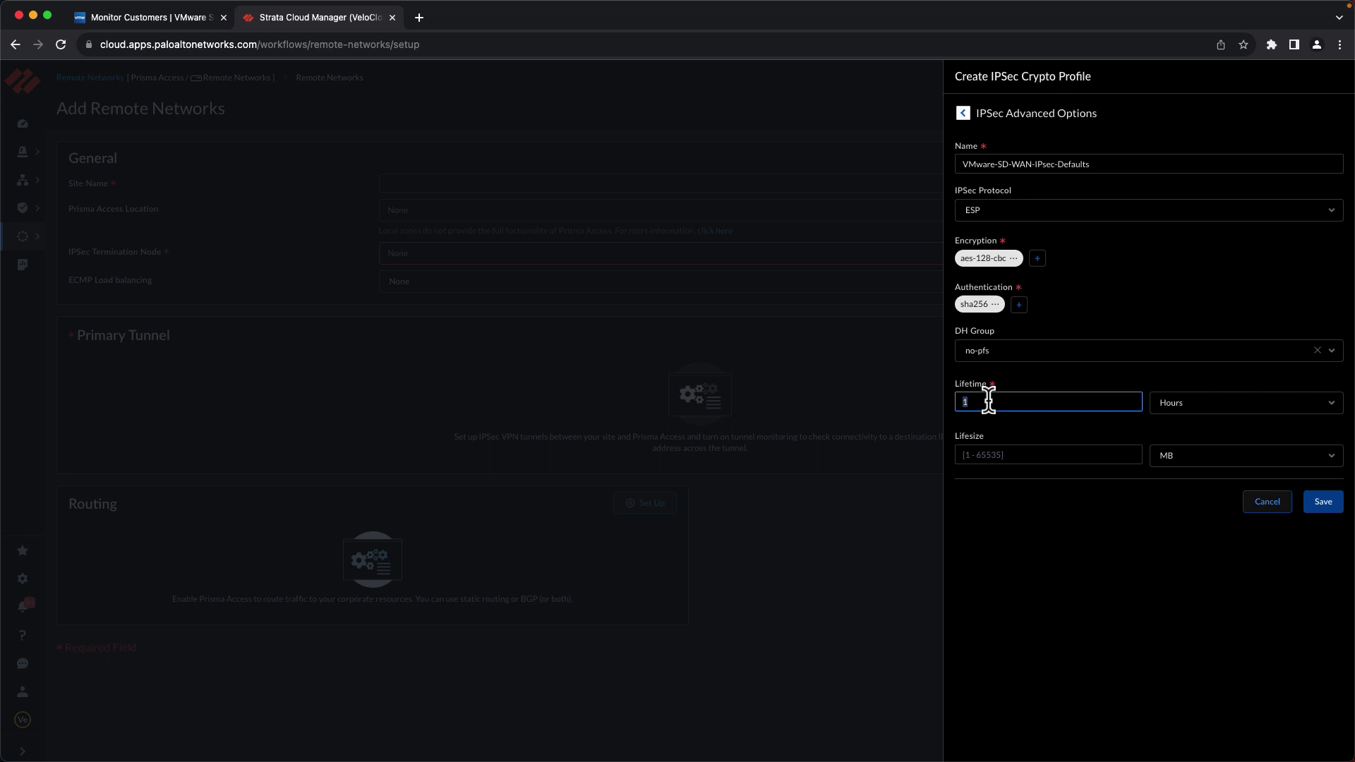
text(8)
click(1195, 539)
click(1324, 502)
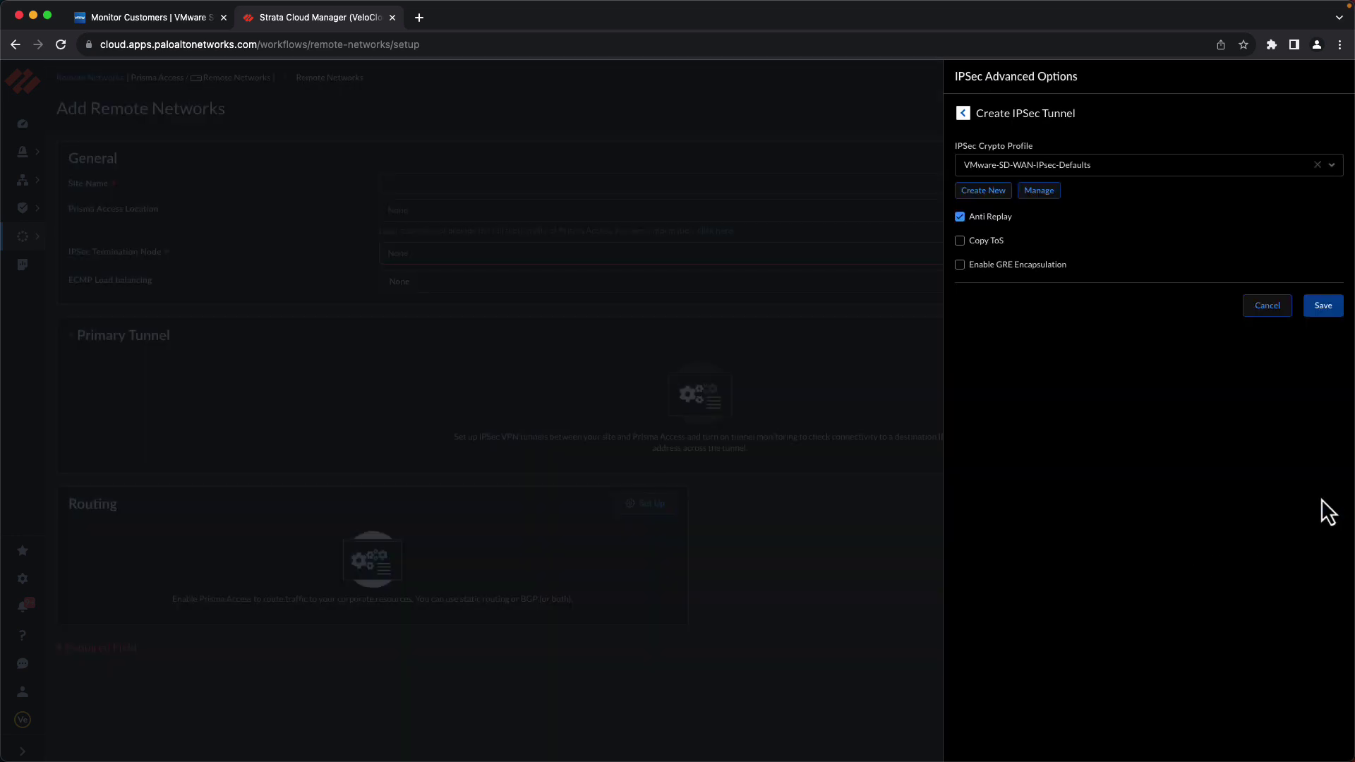
Save the IPSec advanced options and cancel out of both tunnel panels
click(1324, 308)
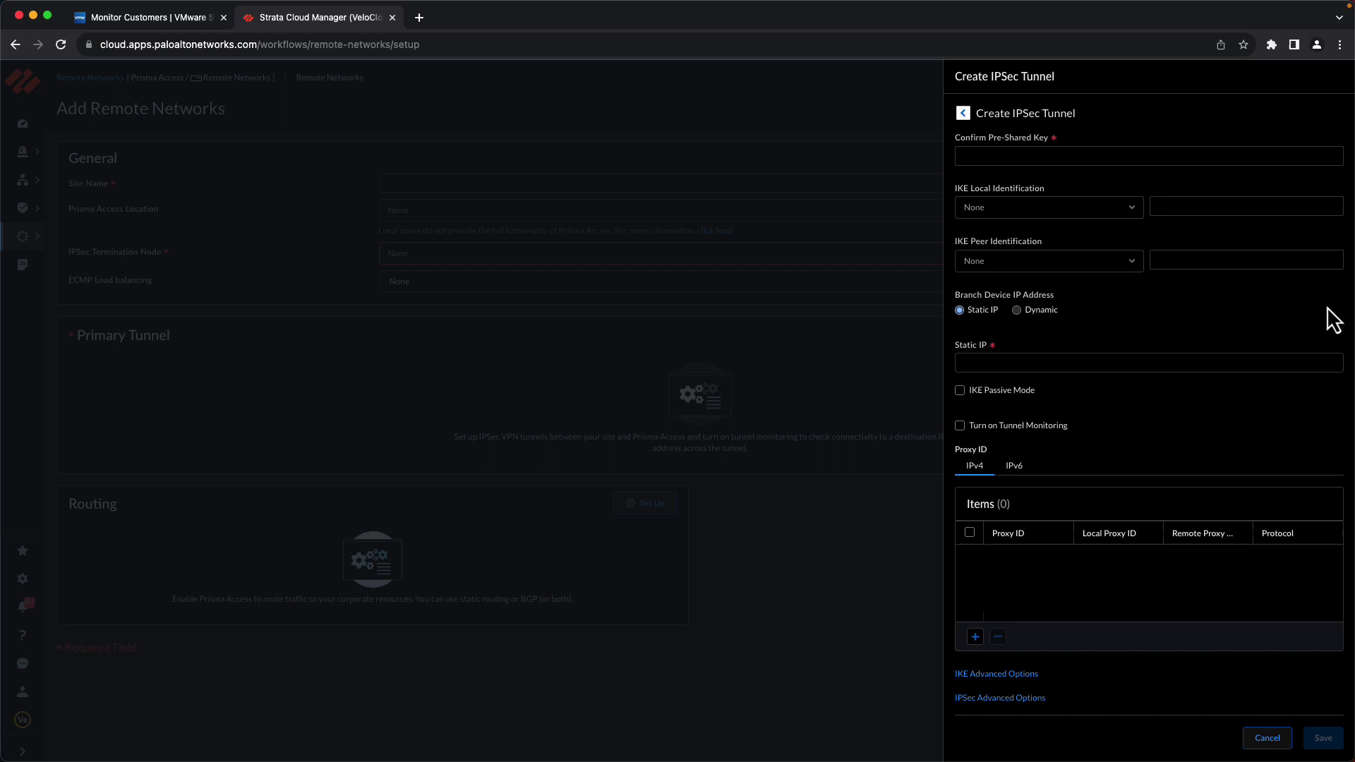
click(1268, 738)
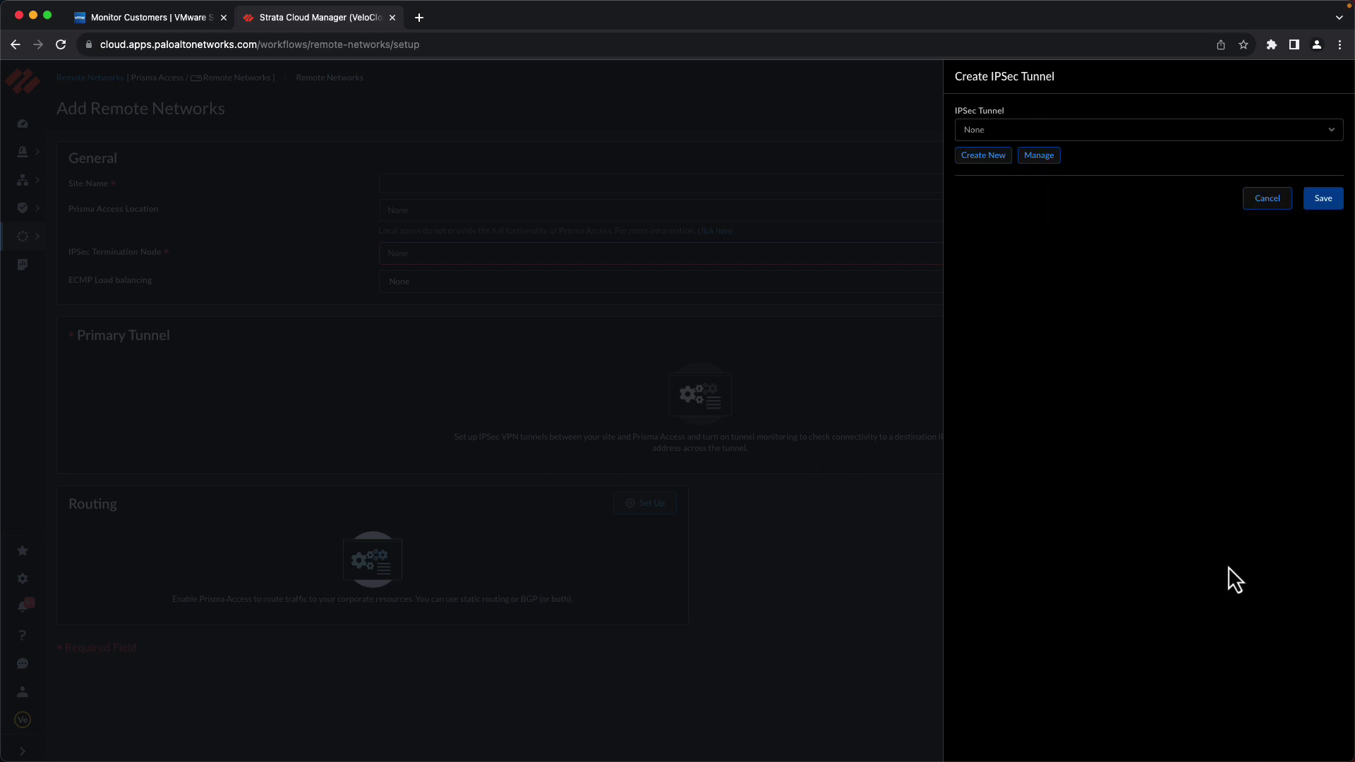
click(1267, 198)
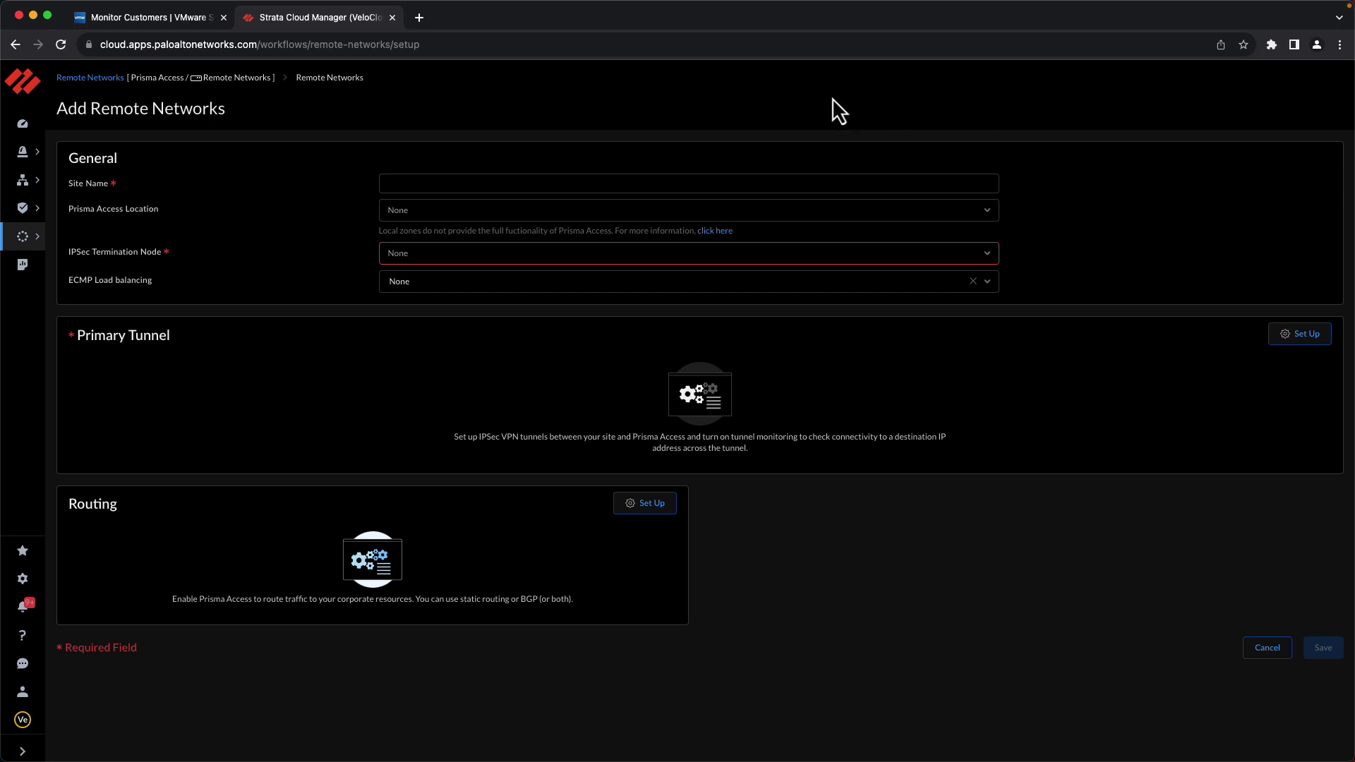
In the Orchestrator, open SASE Customer's Configure > Security Service Edge (SSE) page on the SSE Subscriptions tab
click(156, 23)
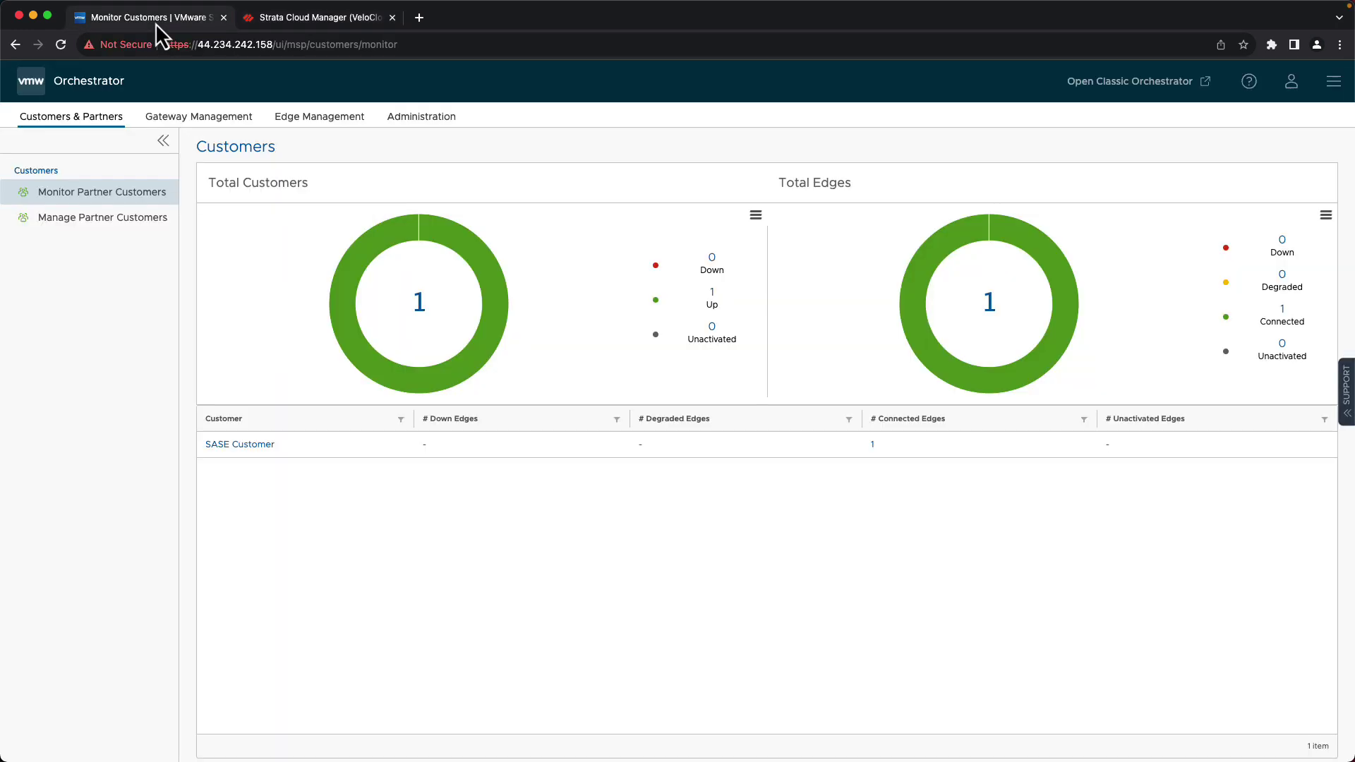
click(239, 444)
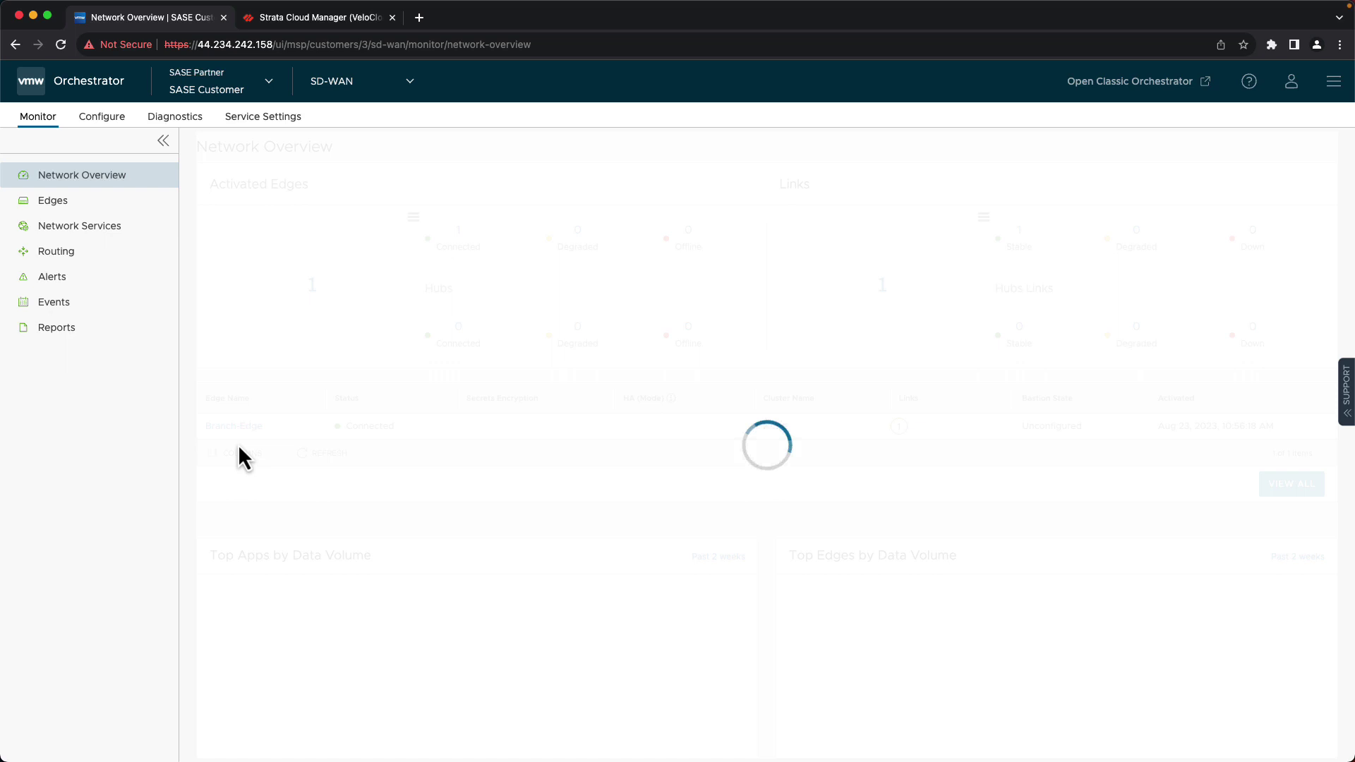
click(107, 120)
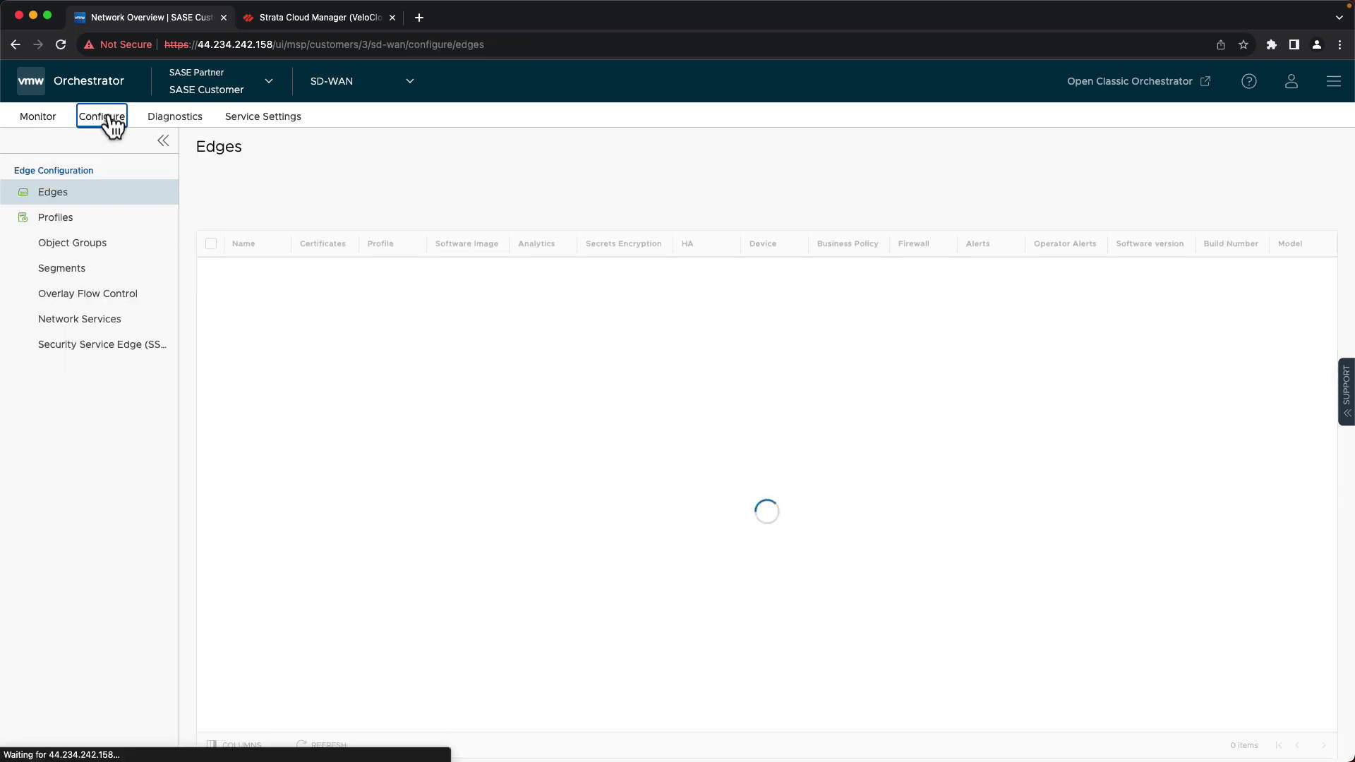
click(97, 351)
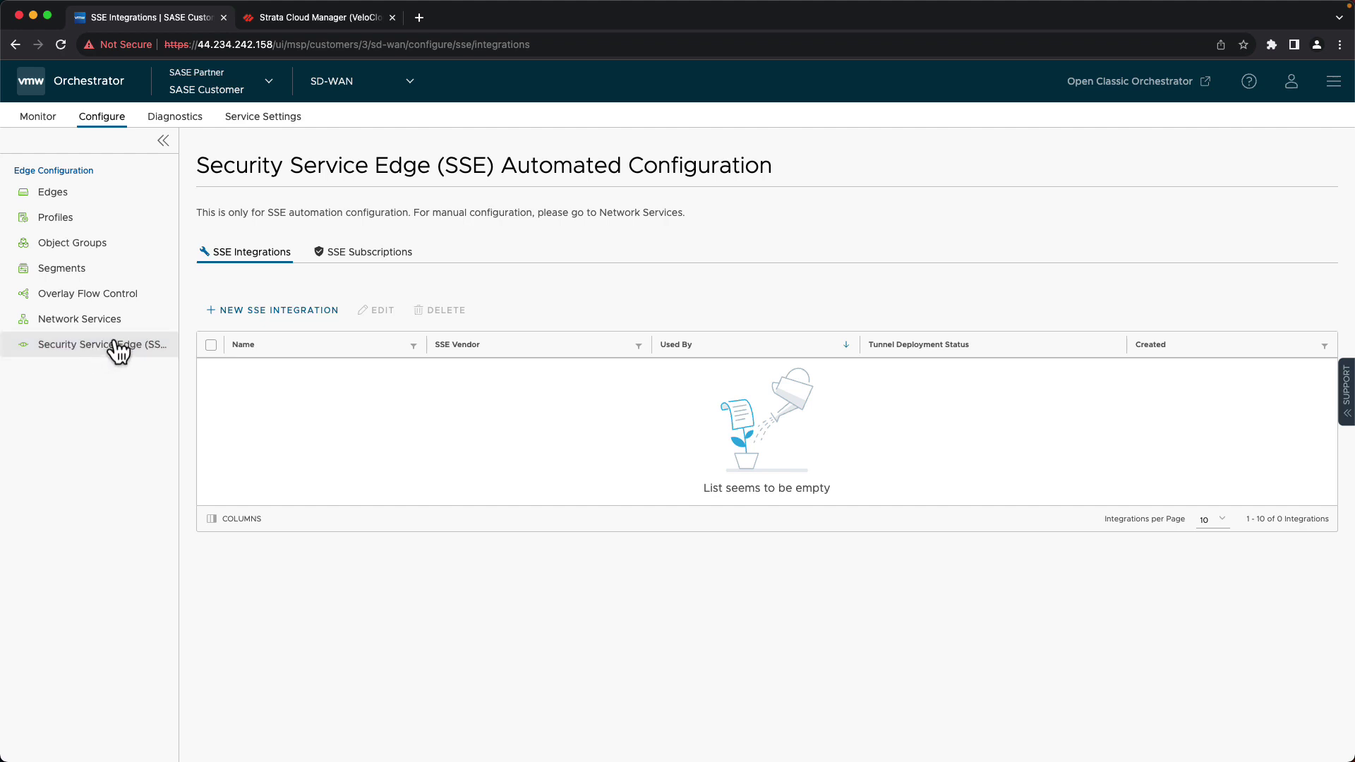
click(387, 259)
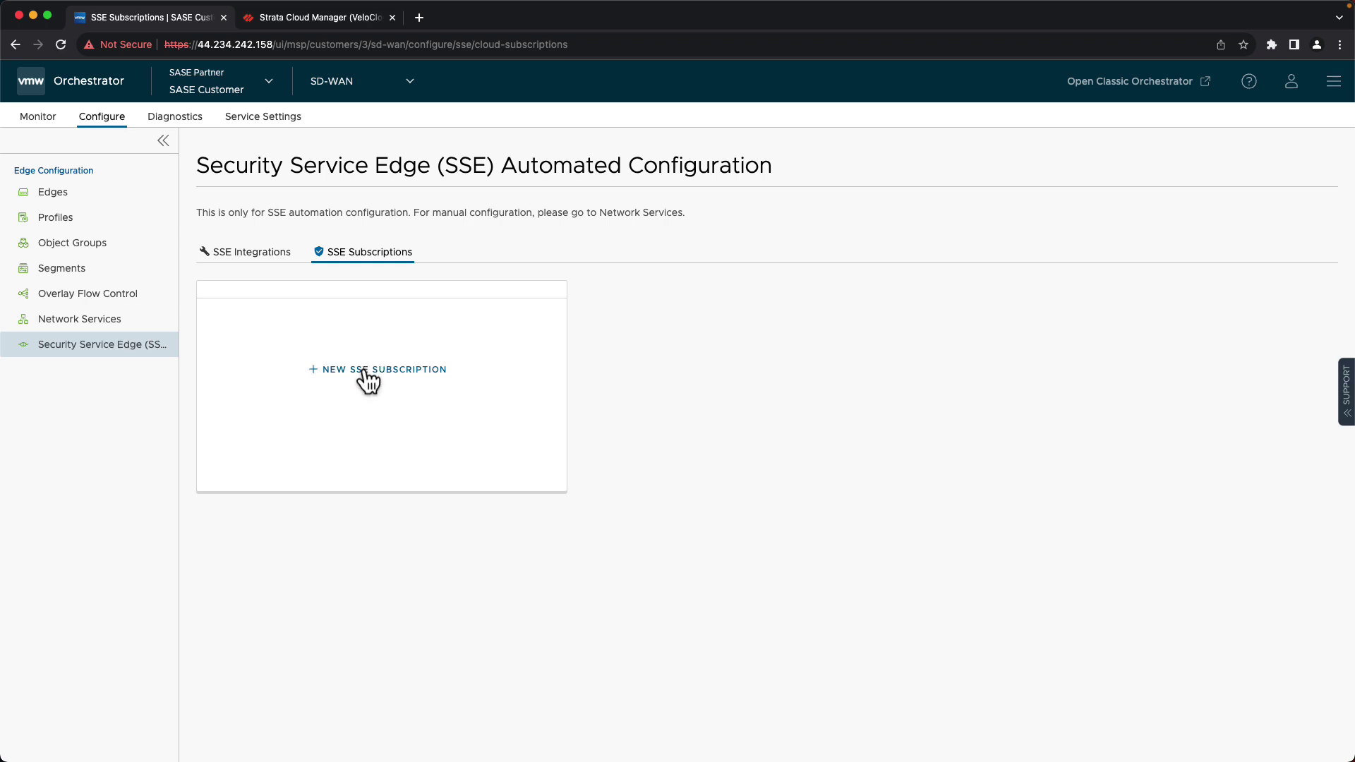
Add a new Prisma Access SSE subscription named Prisma-SSE and paste in the tenant's Tsg Id
click(366, 371)
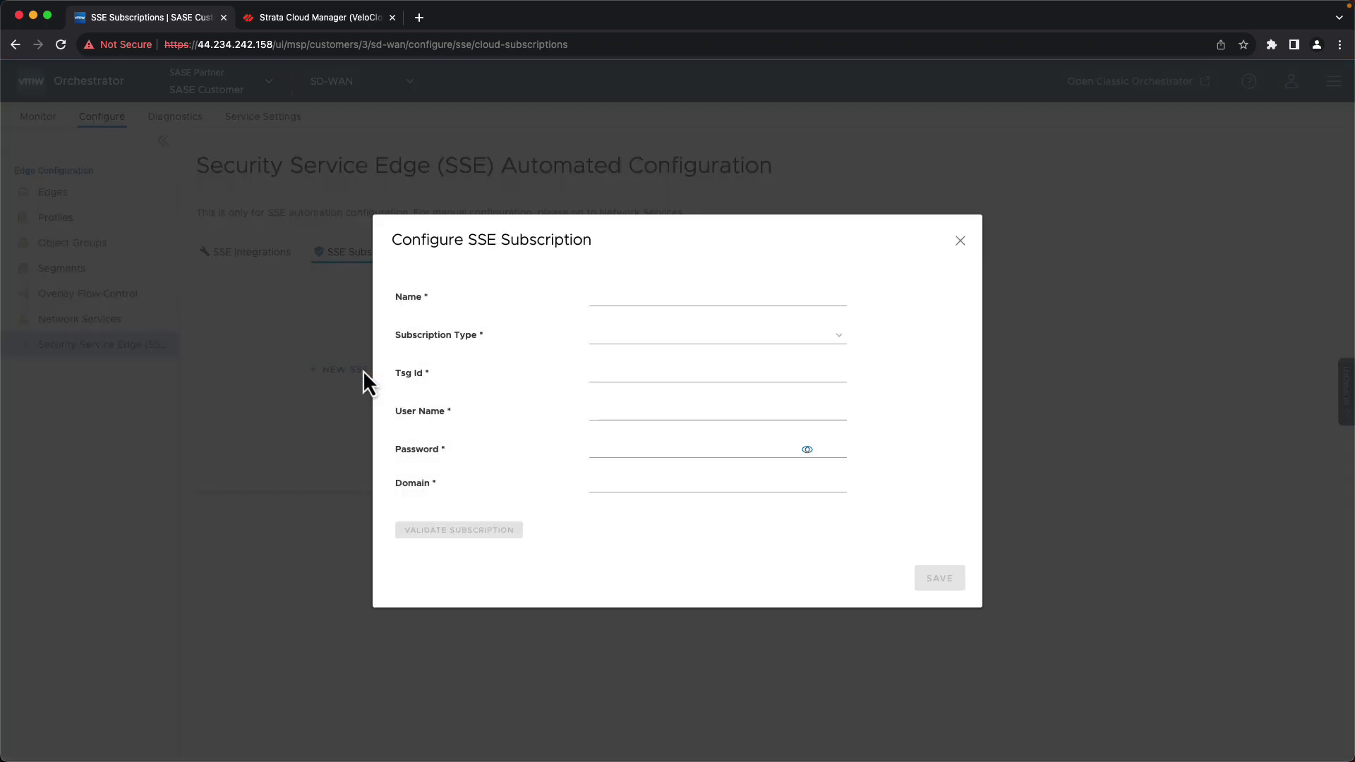
click(637, 302)
text(Prisma-SSE)
key(Tab)
key(space)
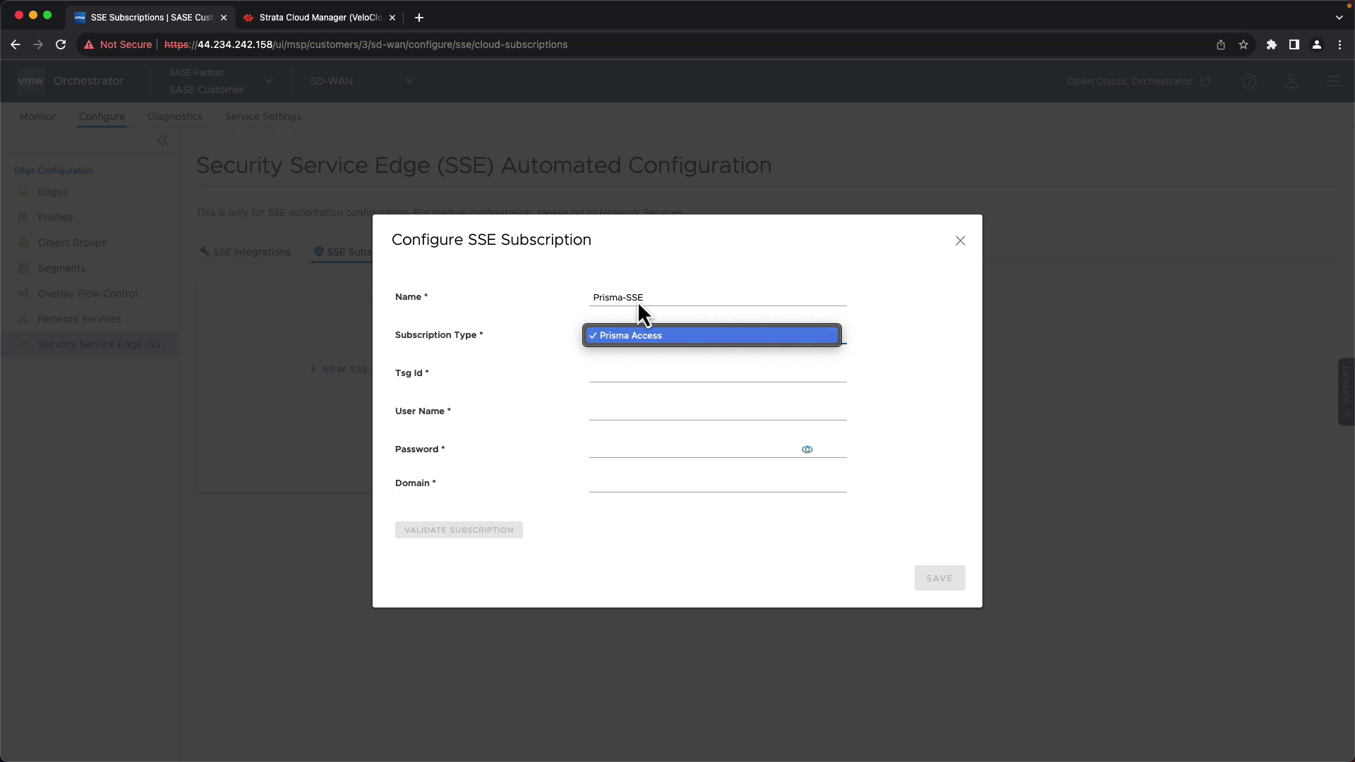
key(Return)
key(Tab)
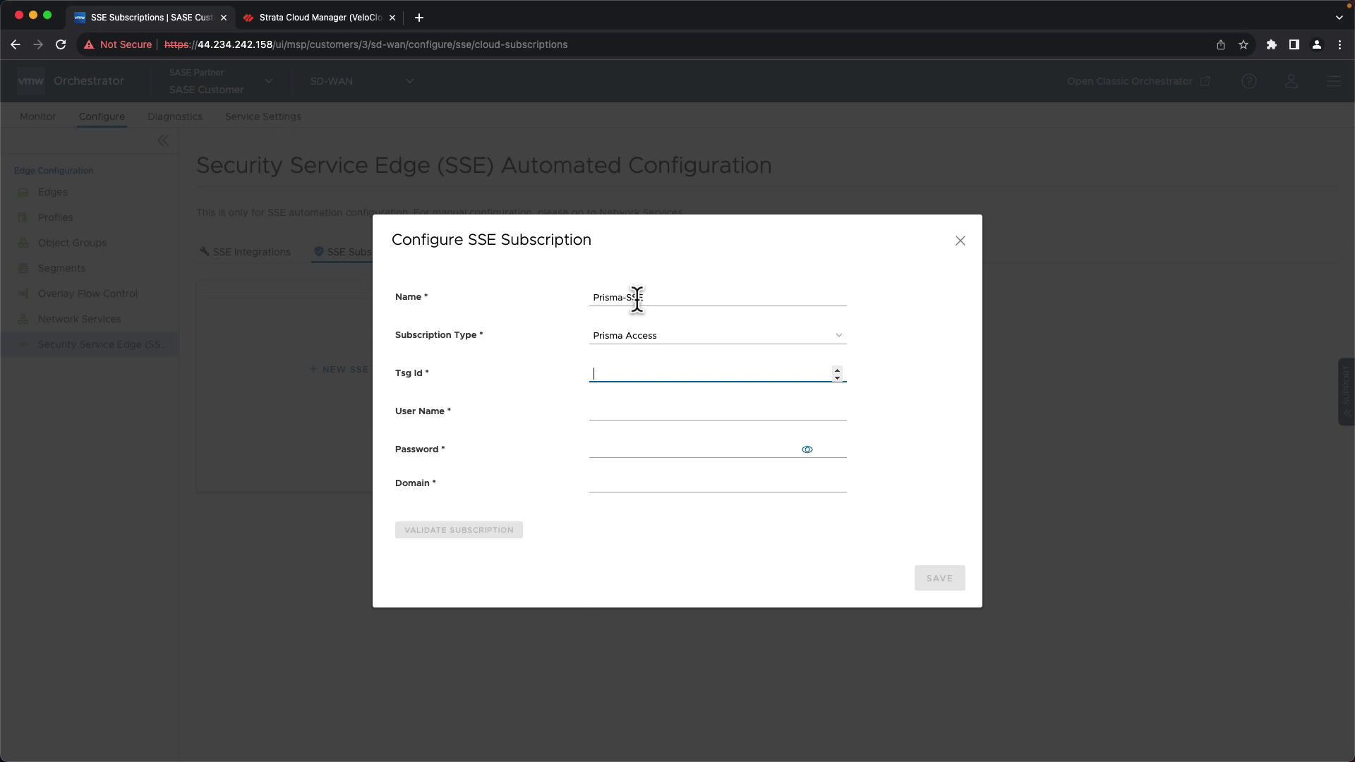
key(super+v)
Paste the service account user name and password, set domain sasecustomer.com, validate, and save
key(Tab)
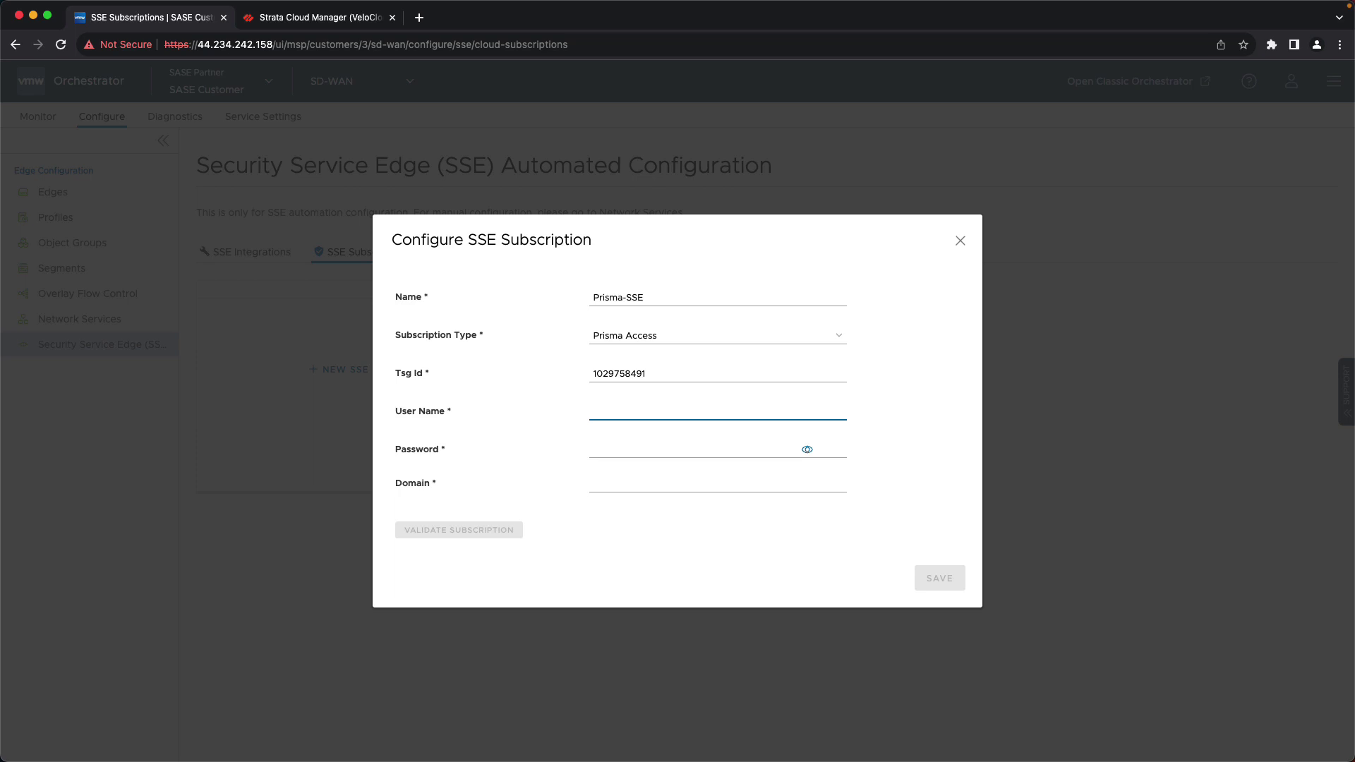
key(super+Tab)
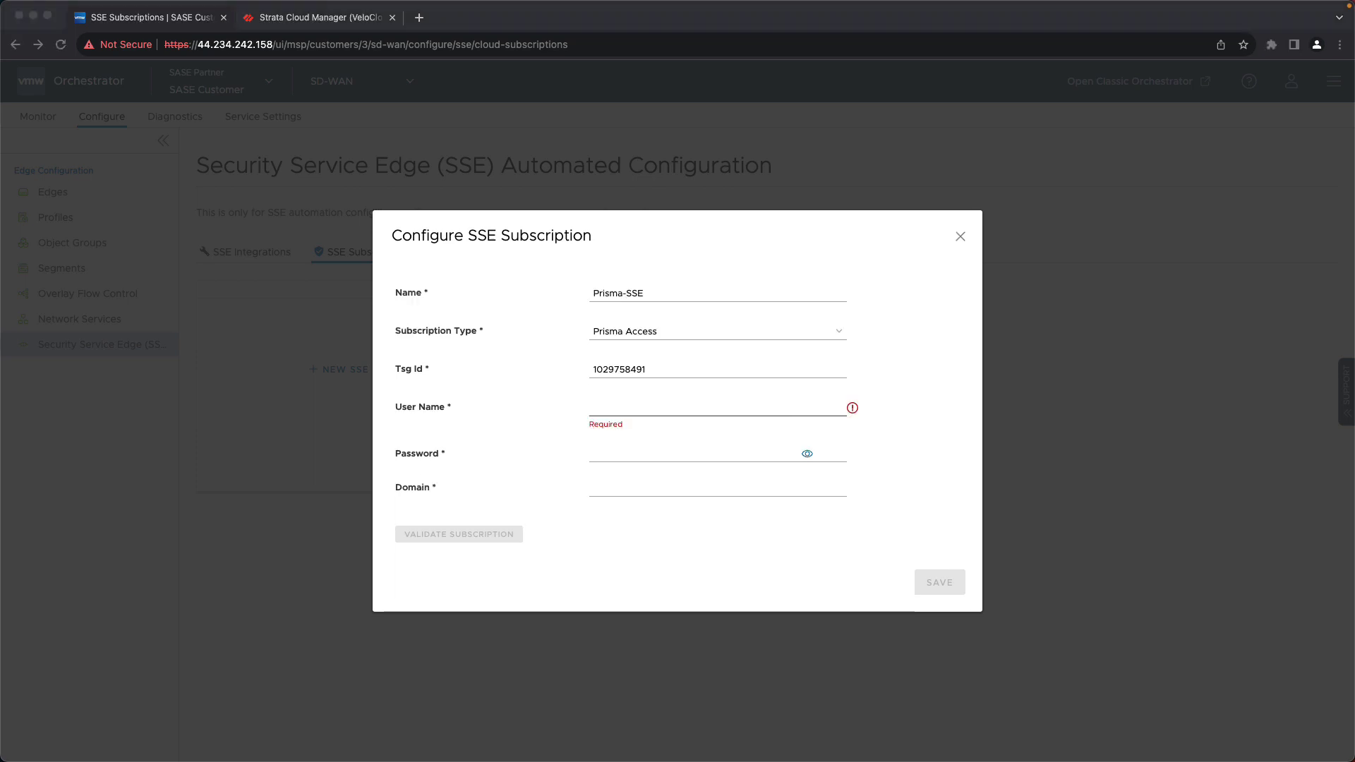
click(637, 406)
key(super+v)
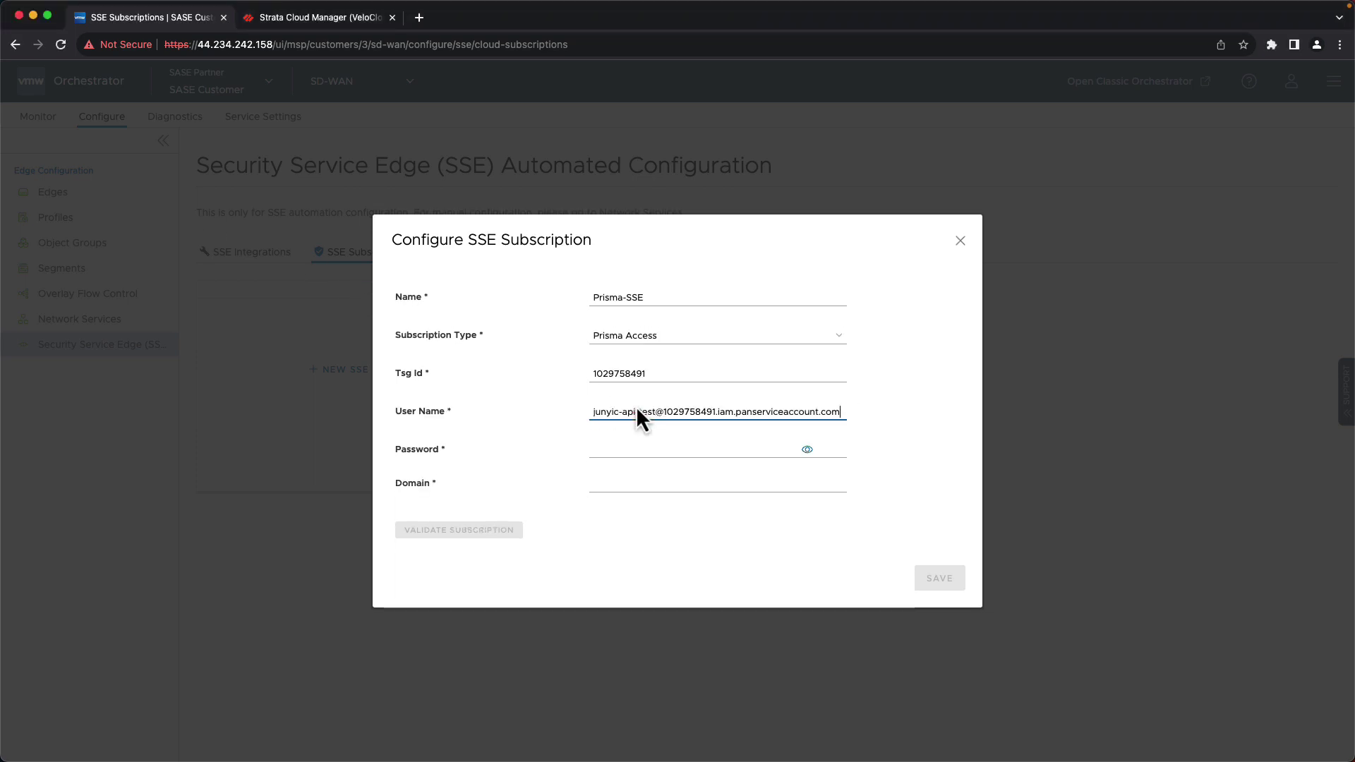
key(Tab)
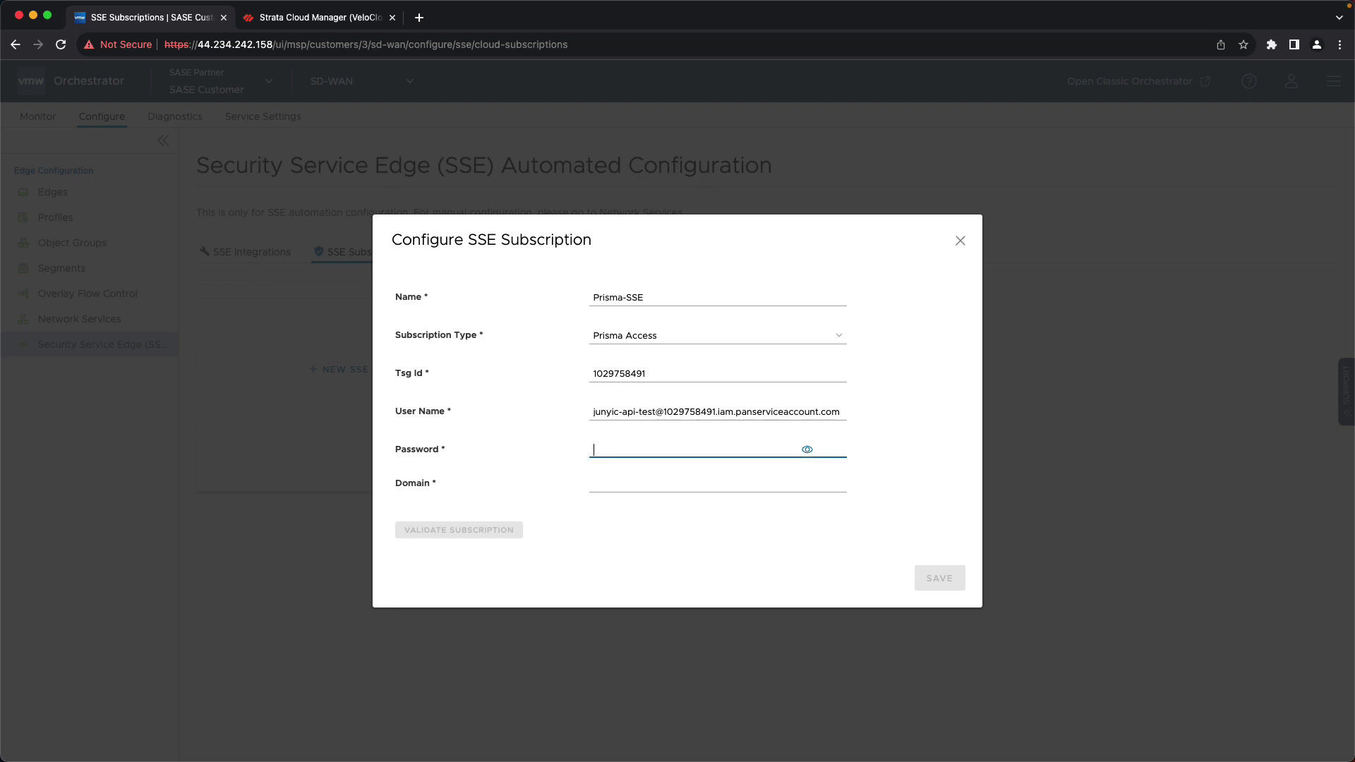
key(super+Tab)
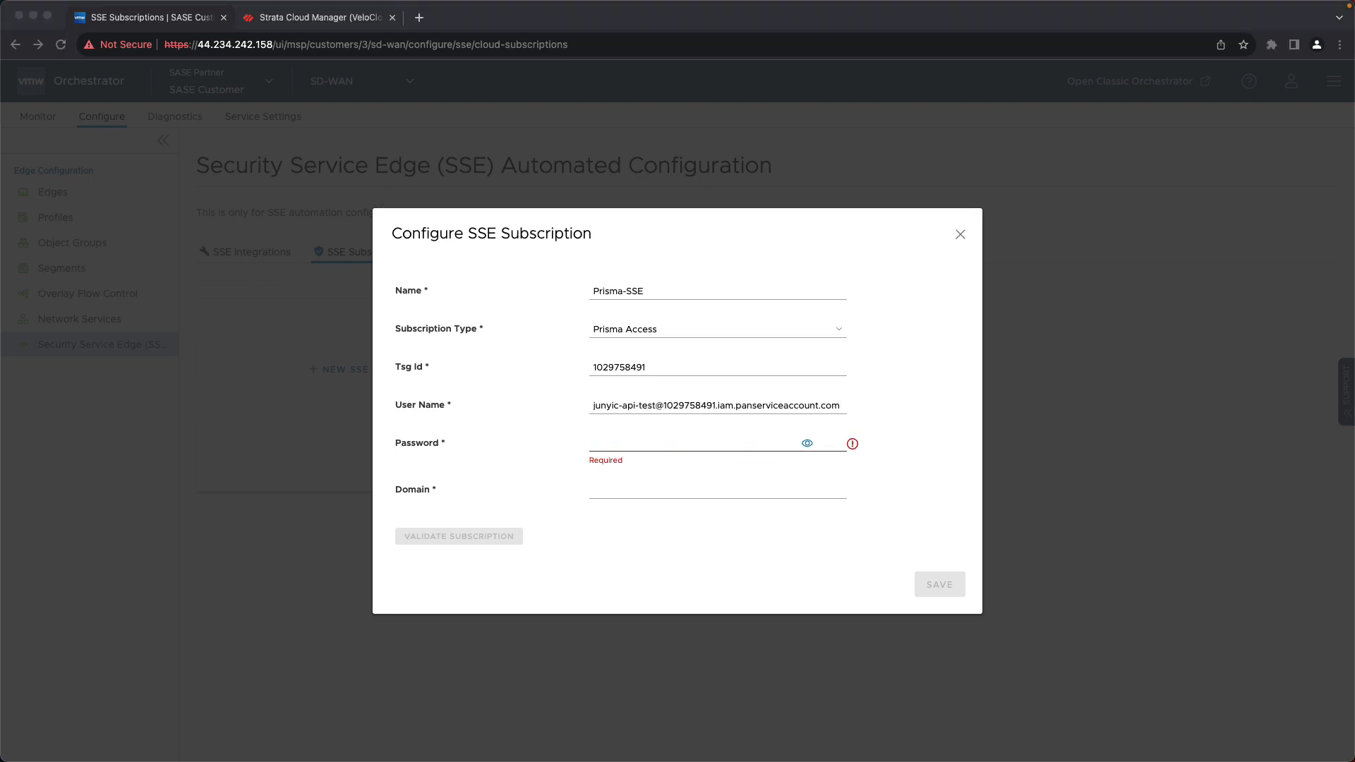
key(super+Tab)
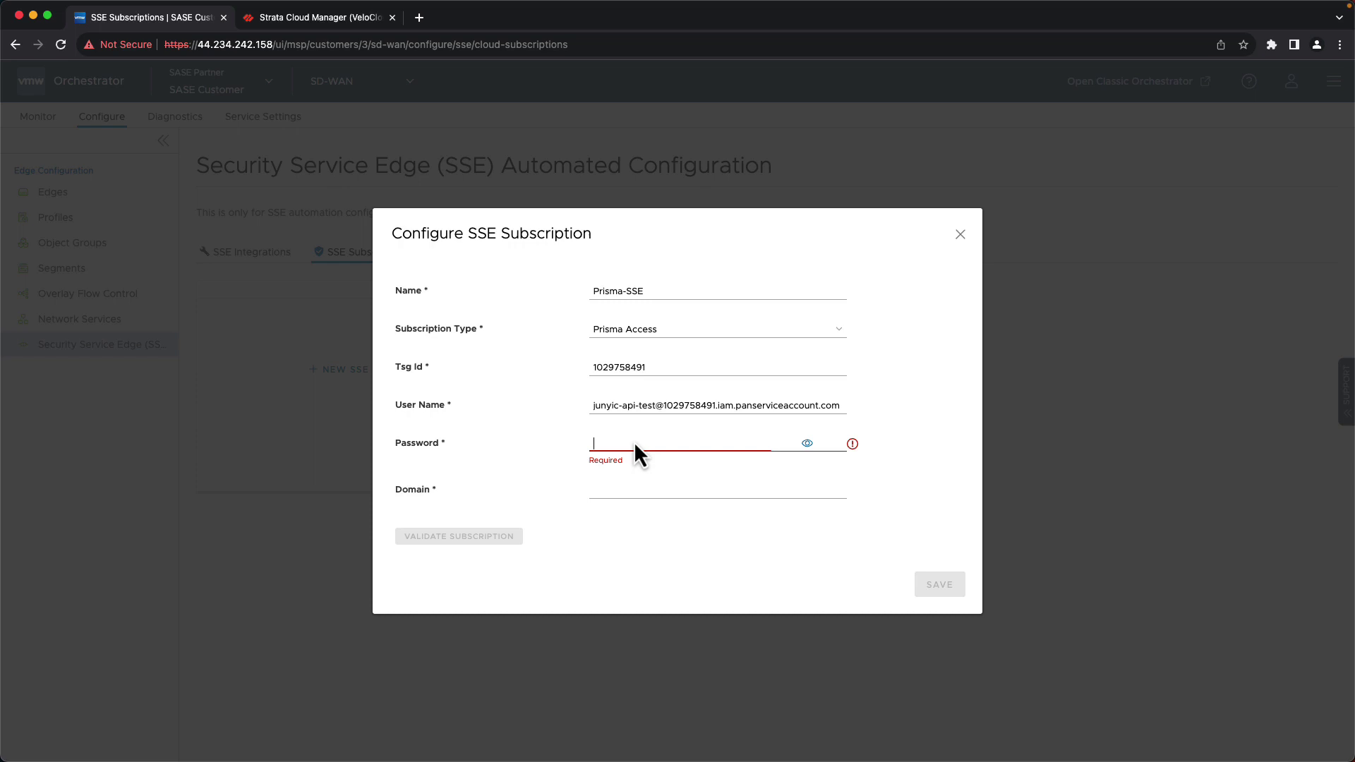
key(super+v)
key(Tab)
key(Tab)
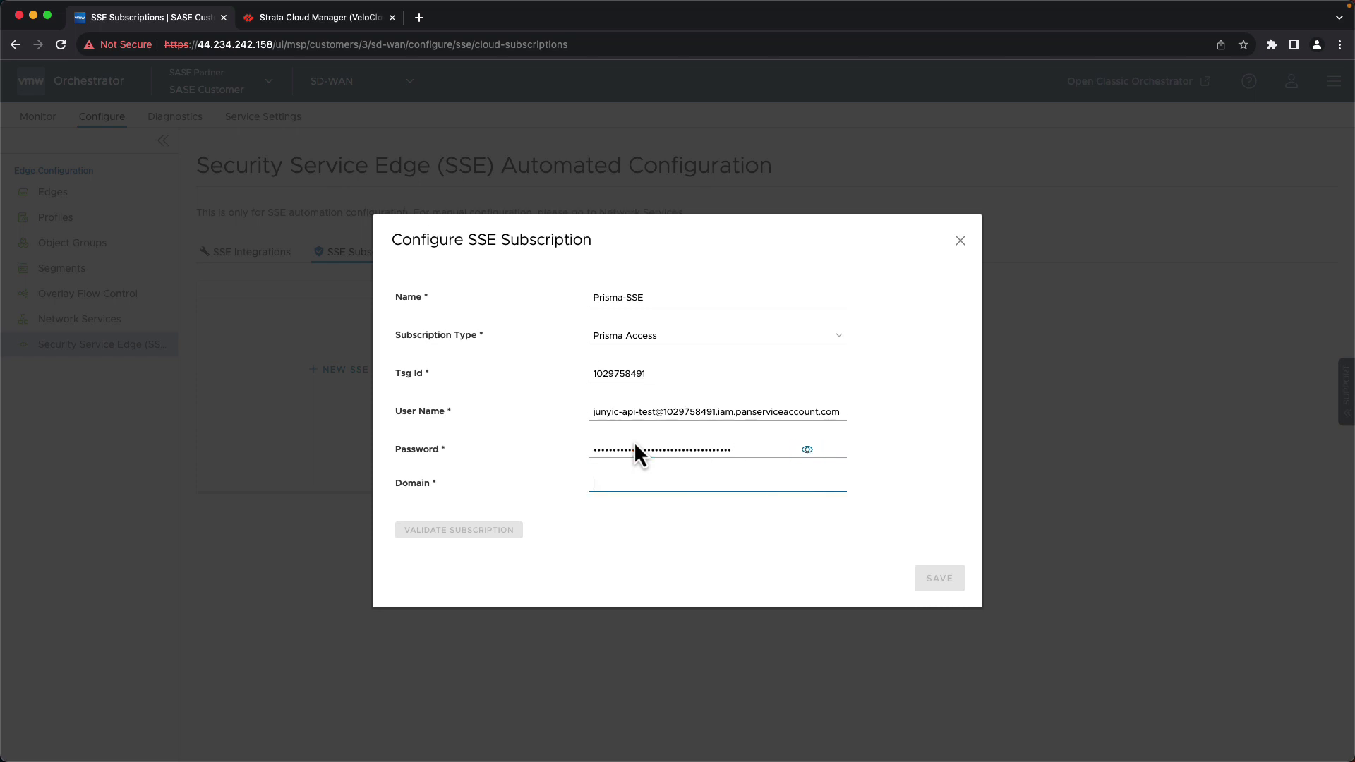
text(sase)
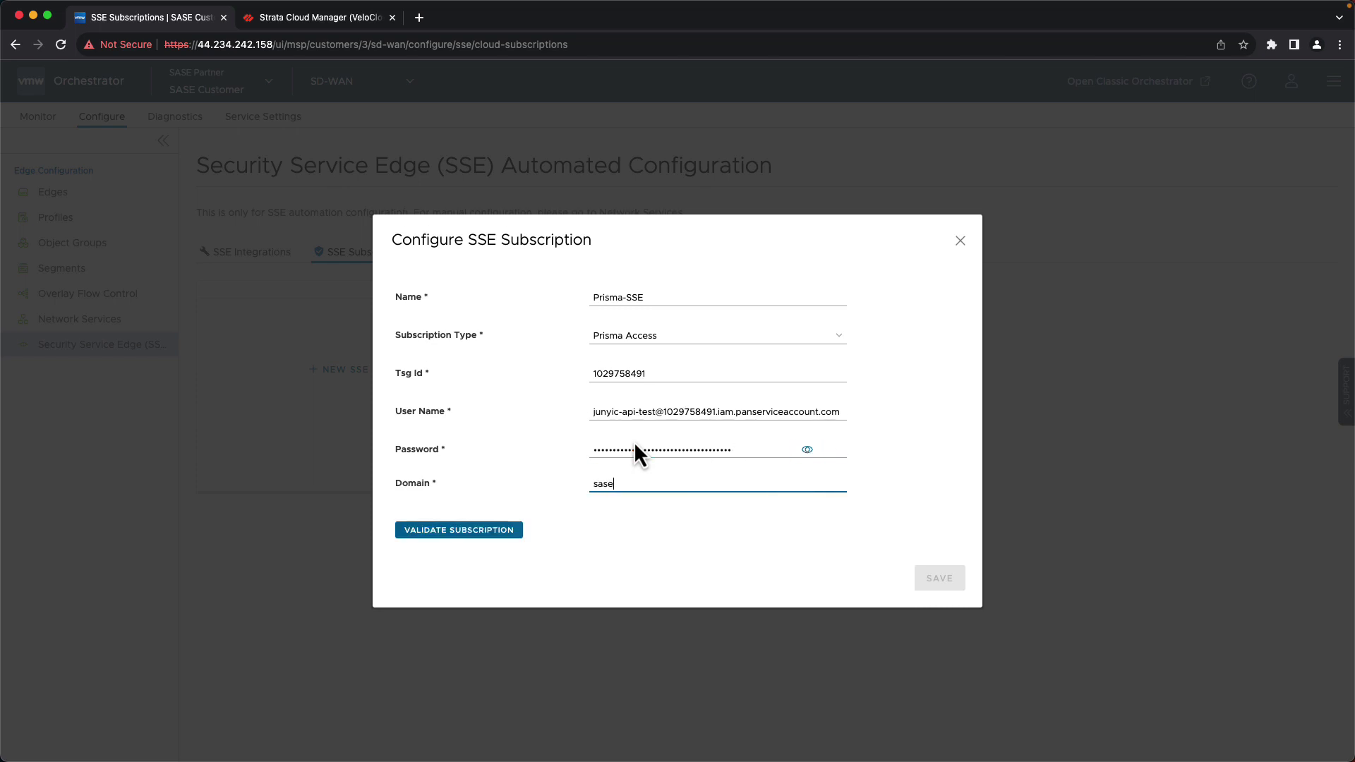
text(customer.com)
click(486, 534)
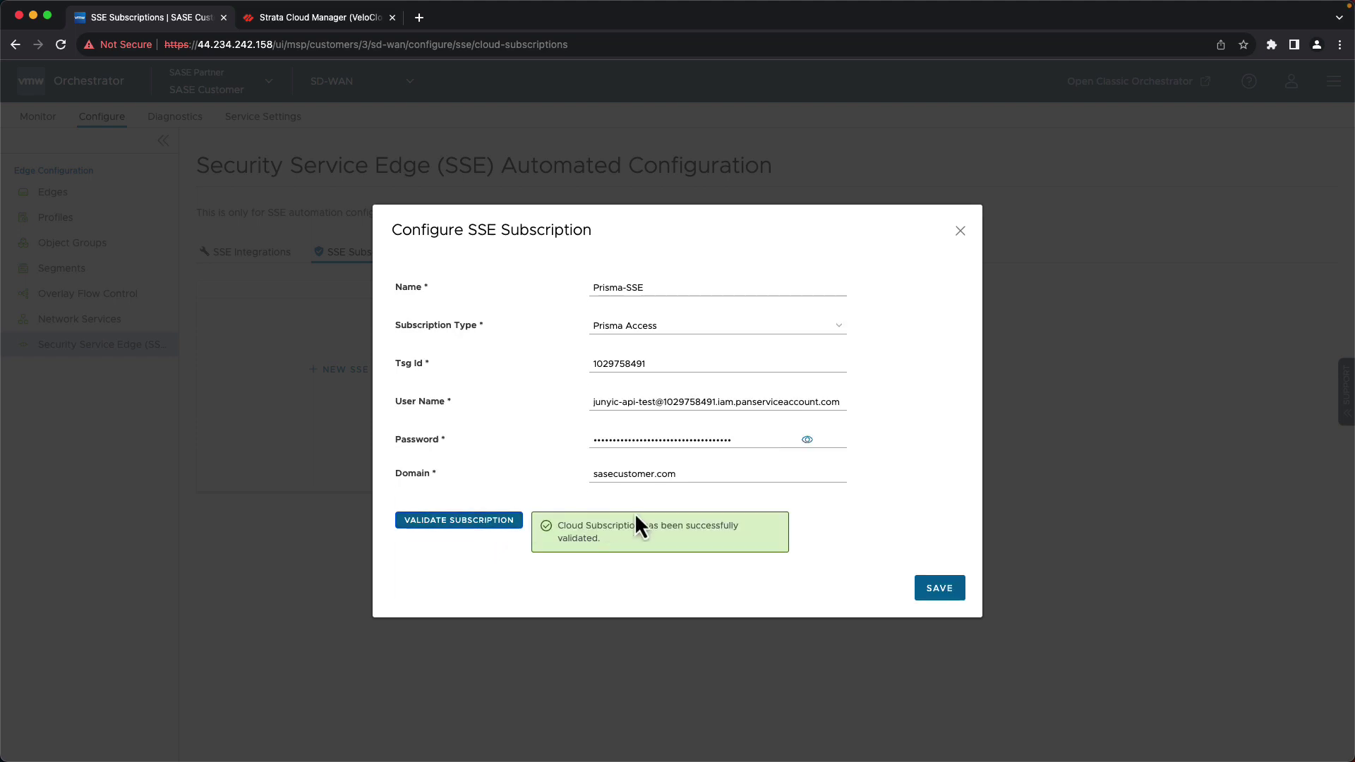
click(936, 590)
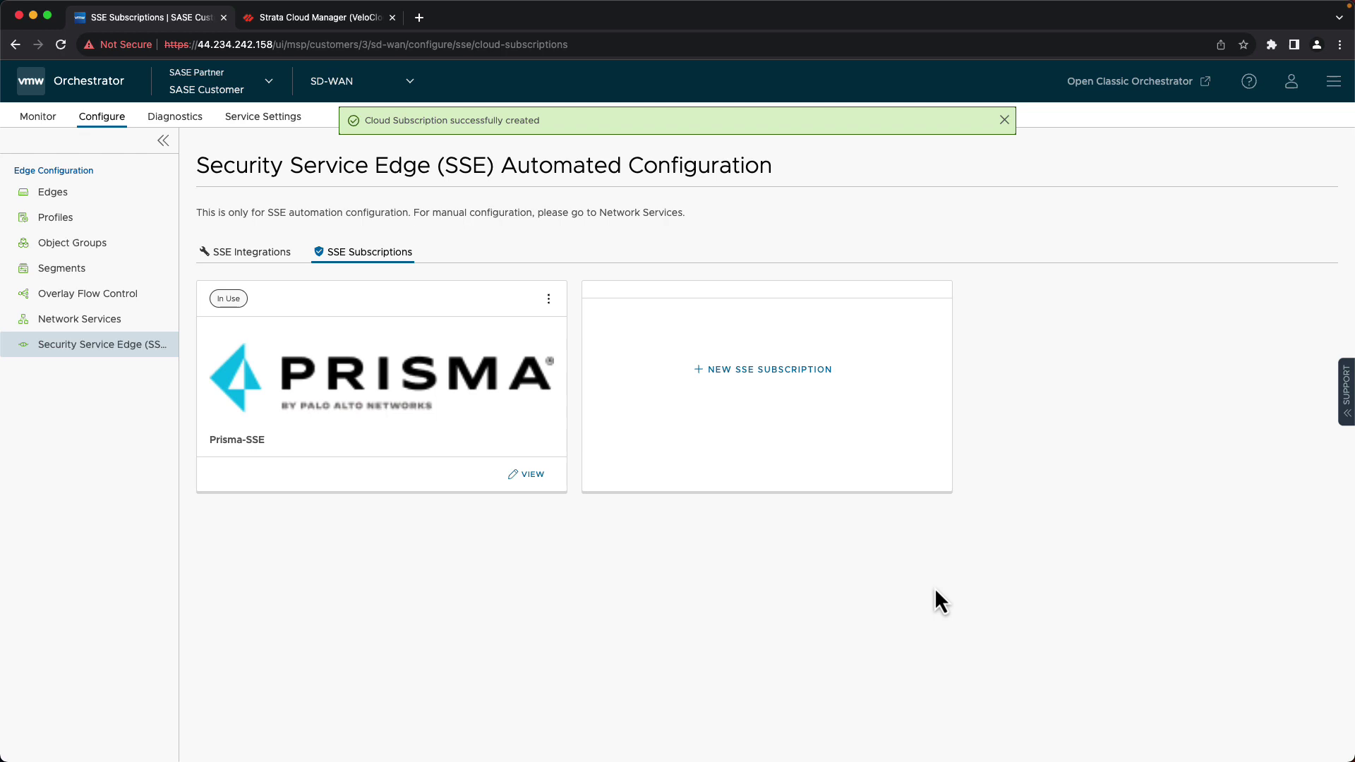
Start a new SSE integration with cloud subscription Prisma-SSE and continue to the network service step
click(238, 254)
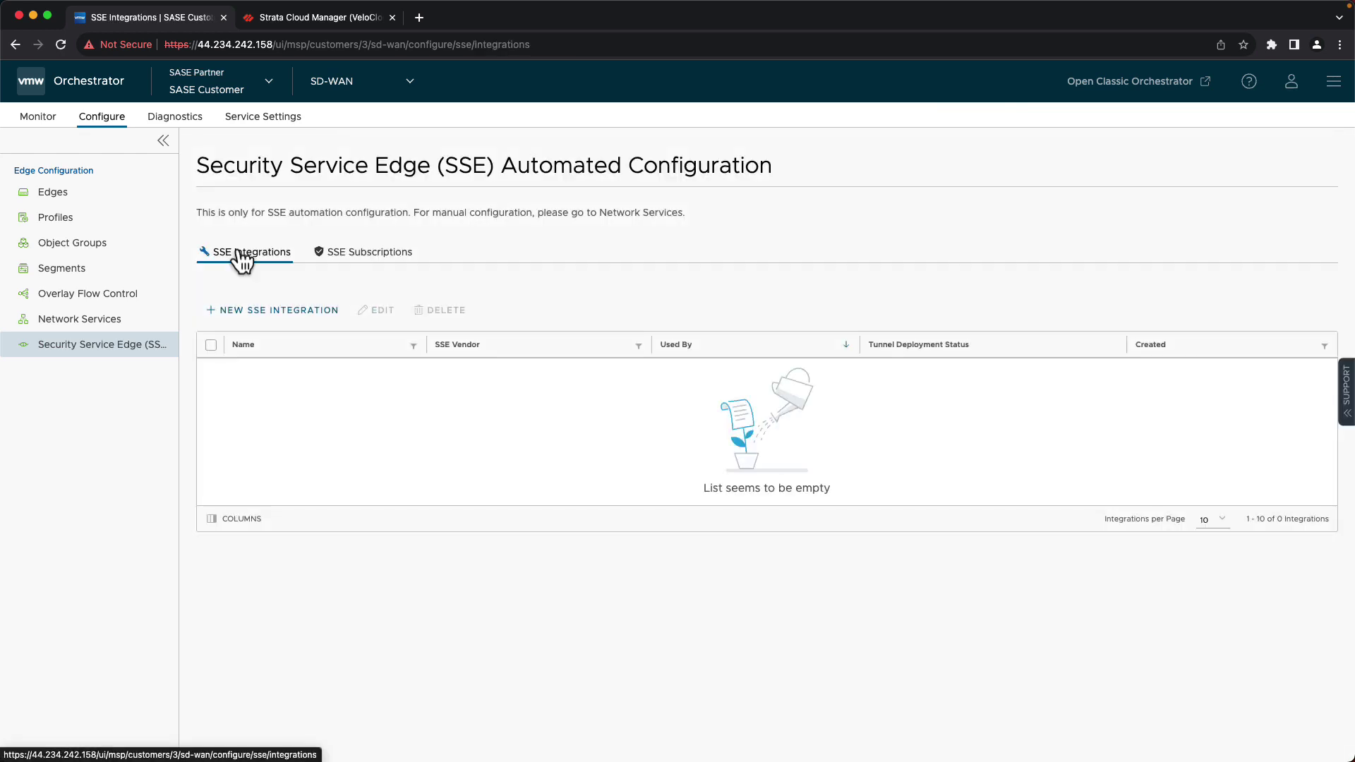
click(265, 314)
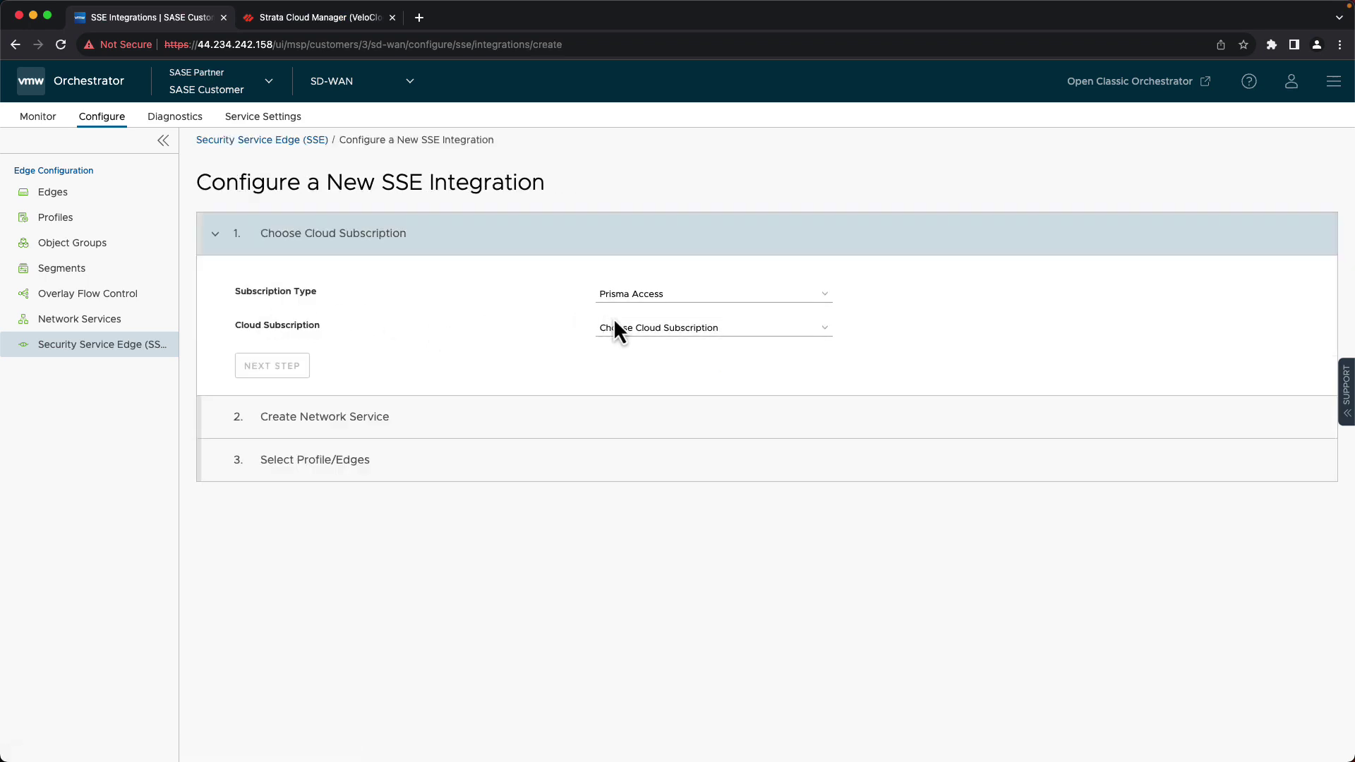
click(642, 330)
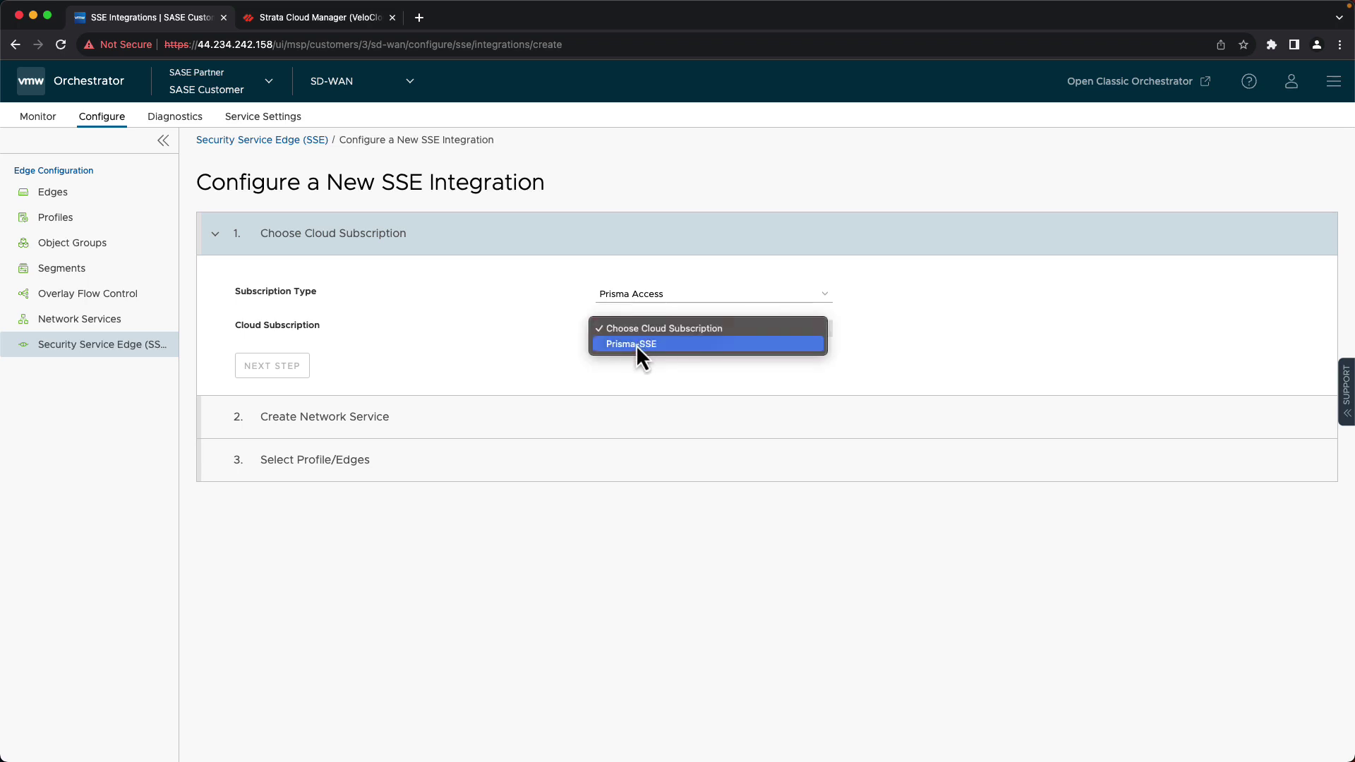
click(637, 344)
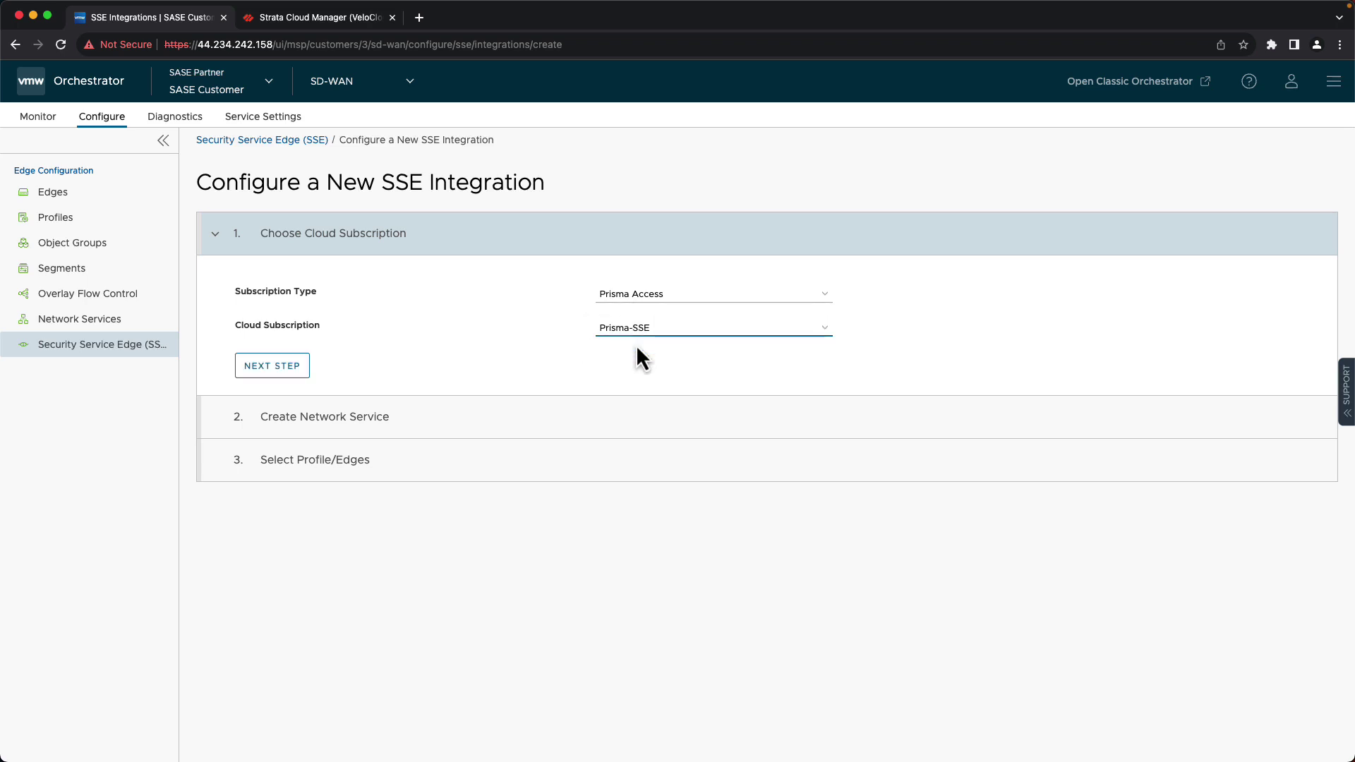
click(271, 365)
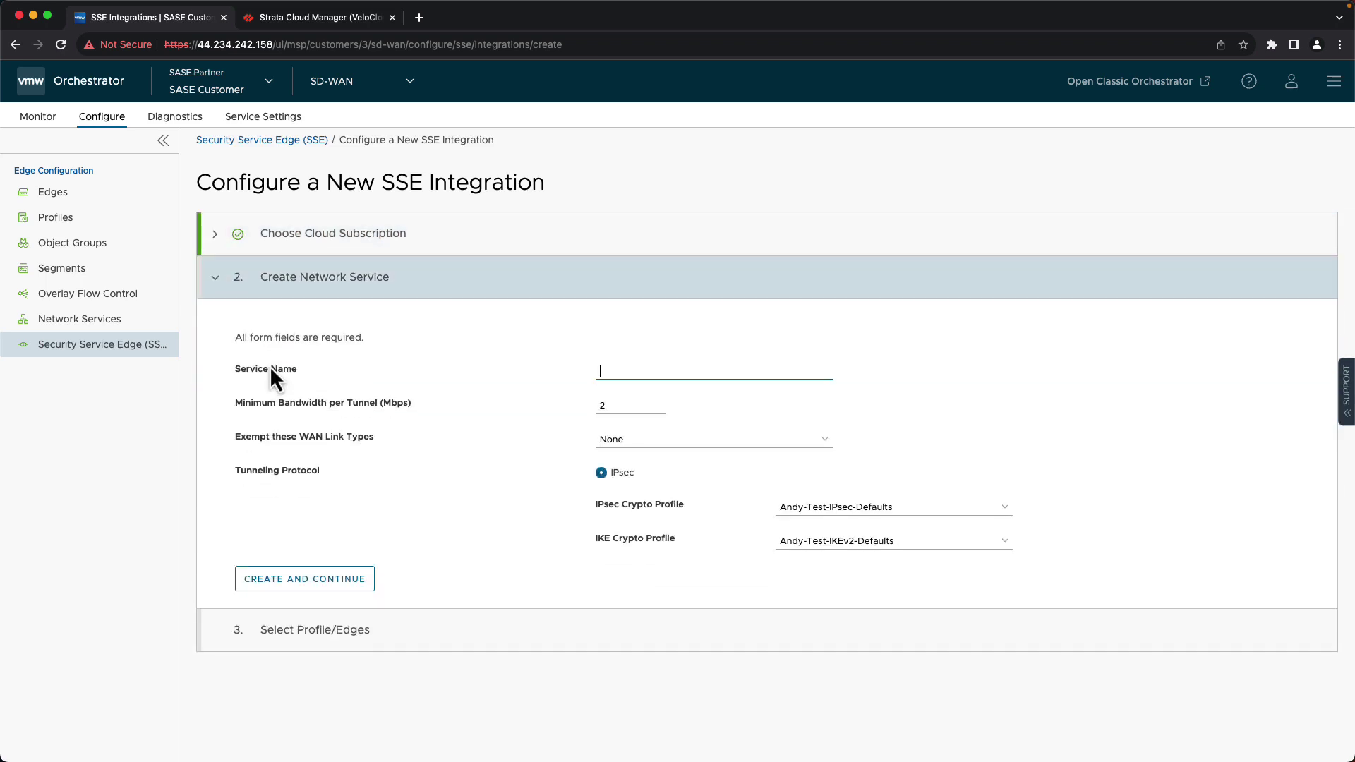
Create network service Prisma-IPsec with VMware-SD-WAN-IPsec-Defaults and VMware-SD-WAN-IKE-Defaults crypto profiles
text(Prisma-IPsec)
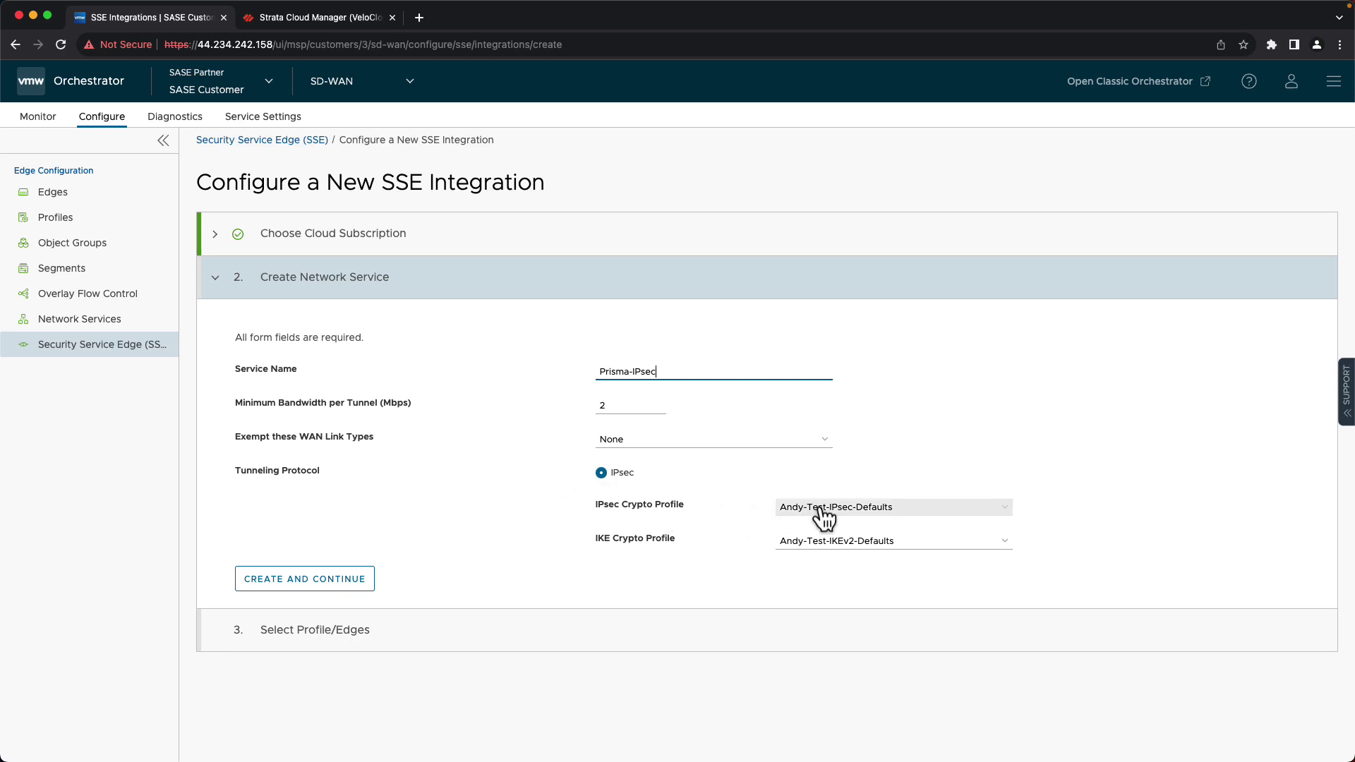
click(910, 508)
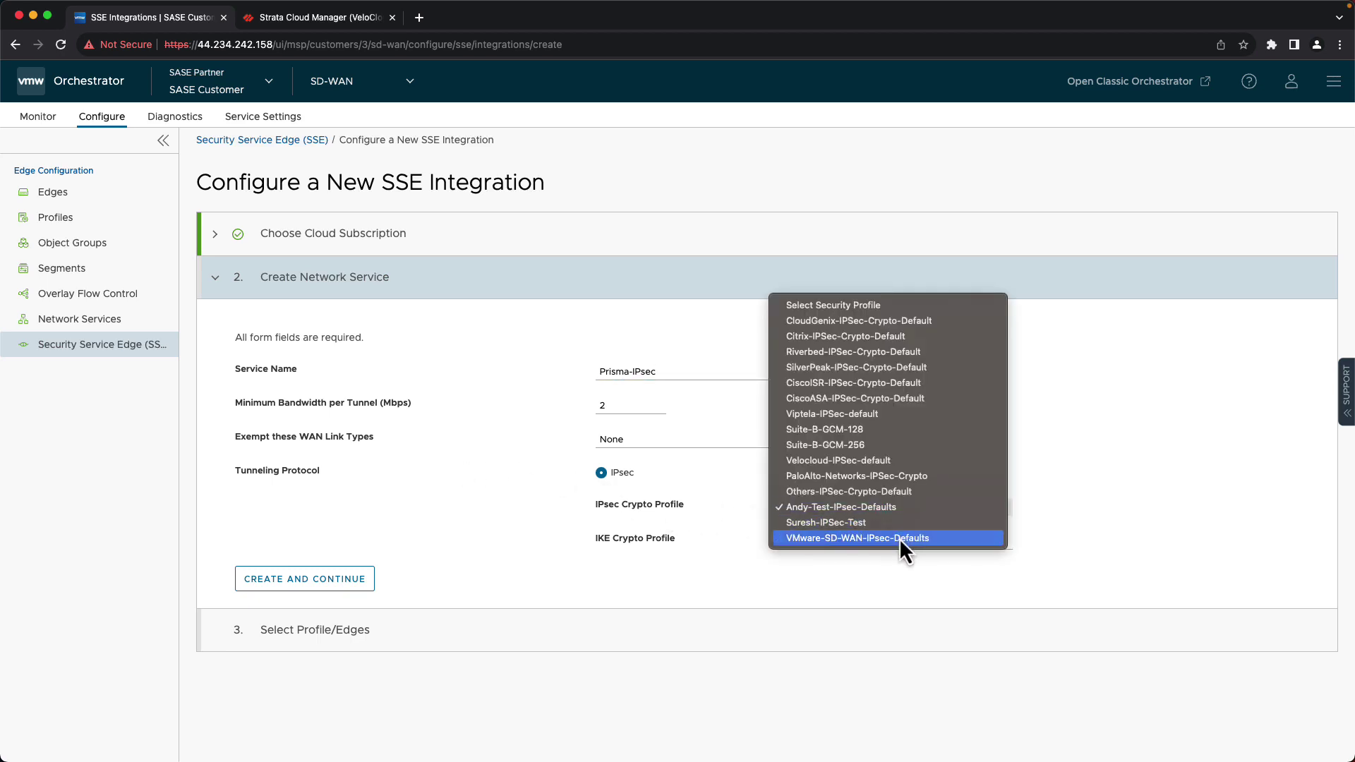
click(901, 539)
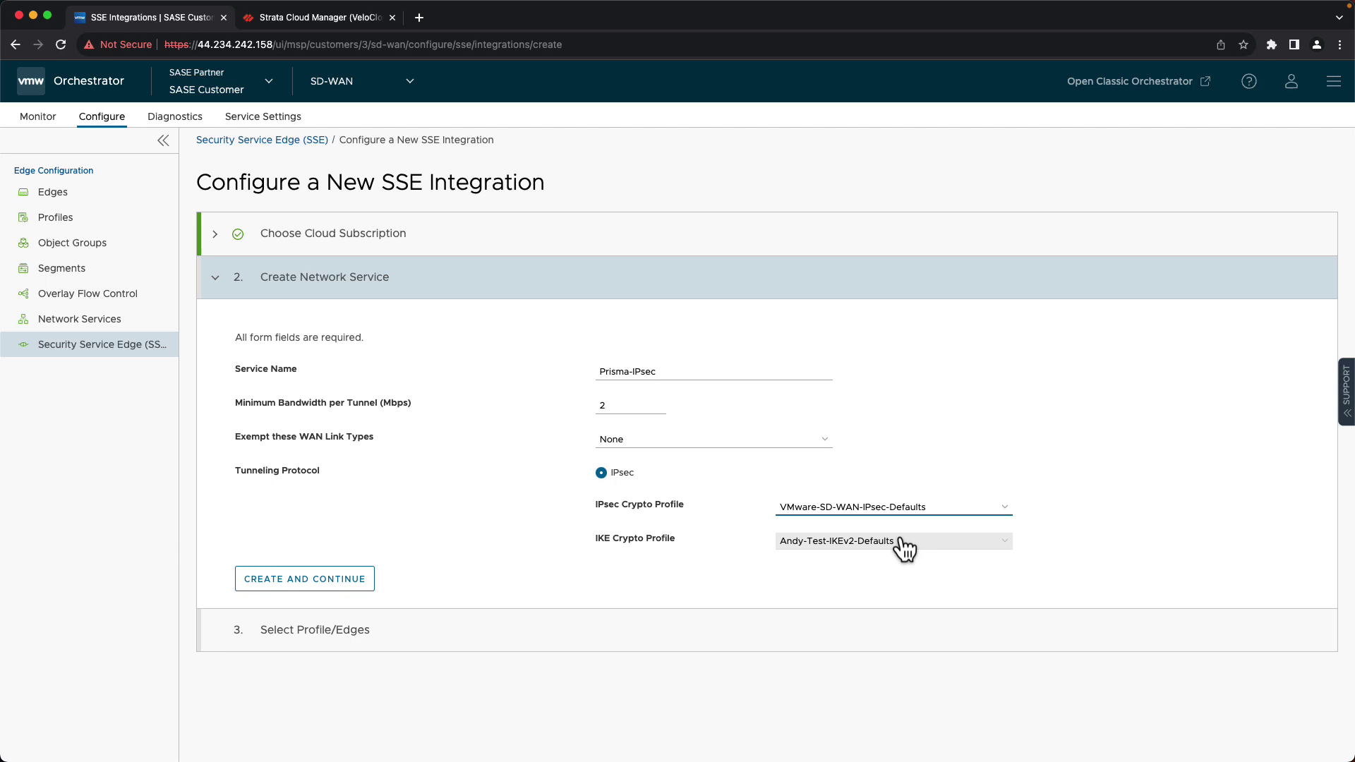
click(900, 541)
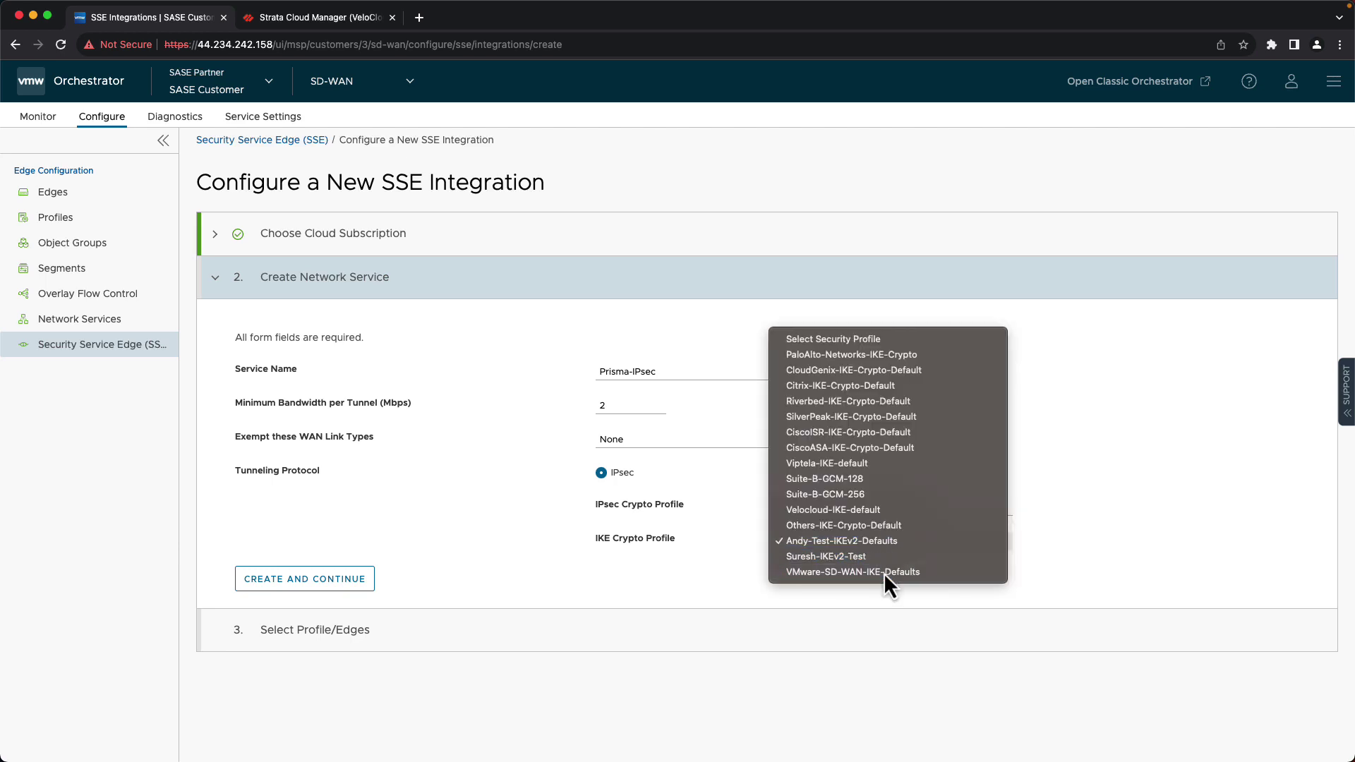
click(884, 573)
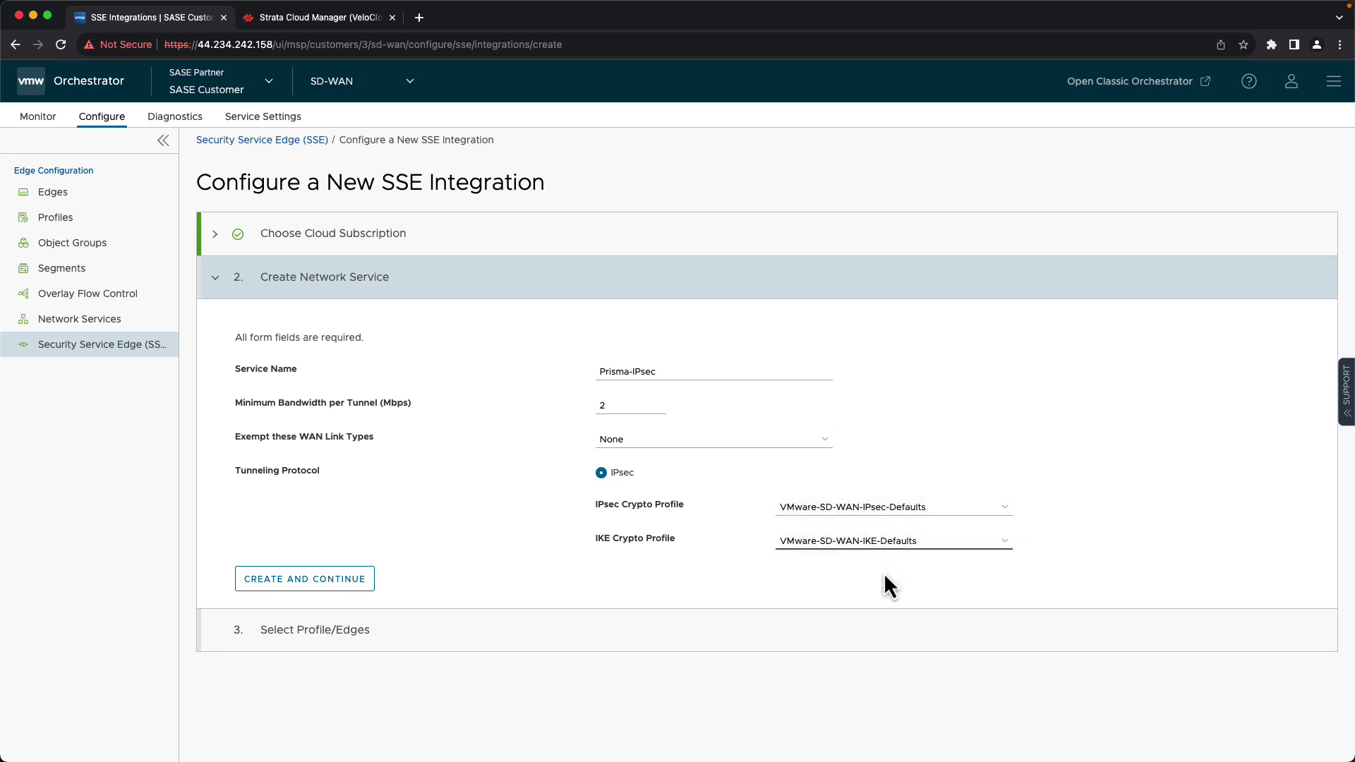
click(326, 580)
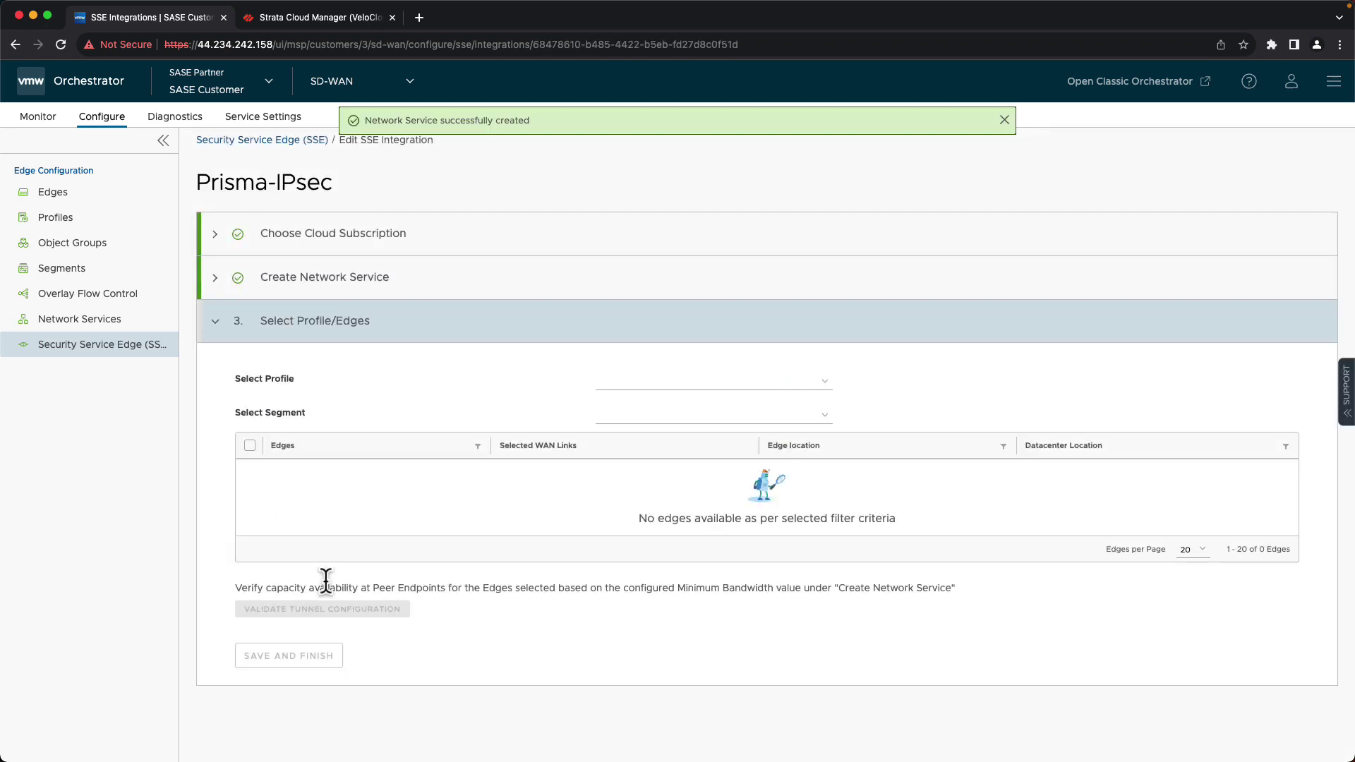
Apply Prisma-IPsec to Branch-Edge on Branch Profile and Global Segment, validate the tunnel, and finish
click(822, 382)
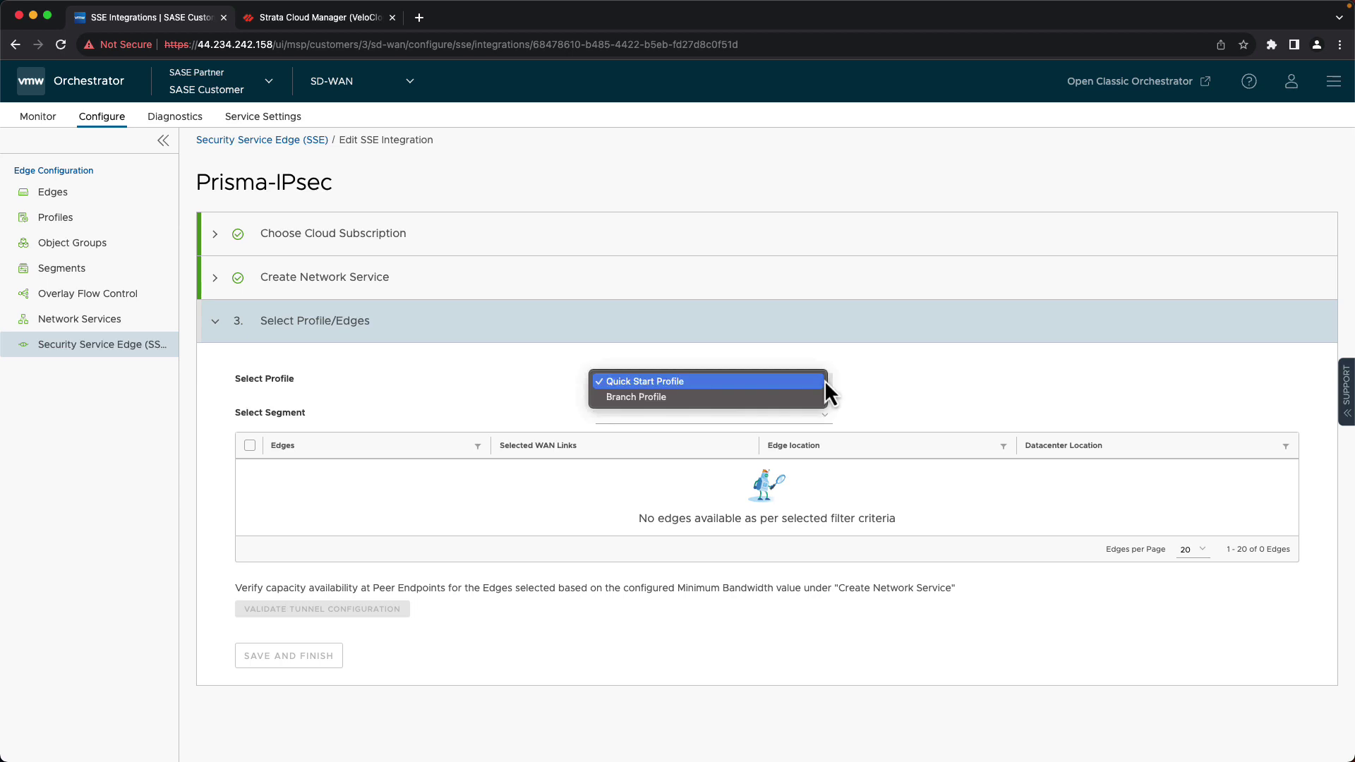
click(755, 398)
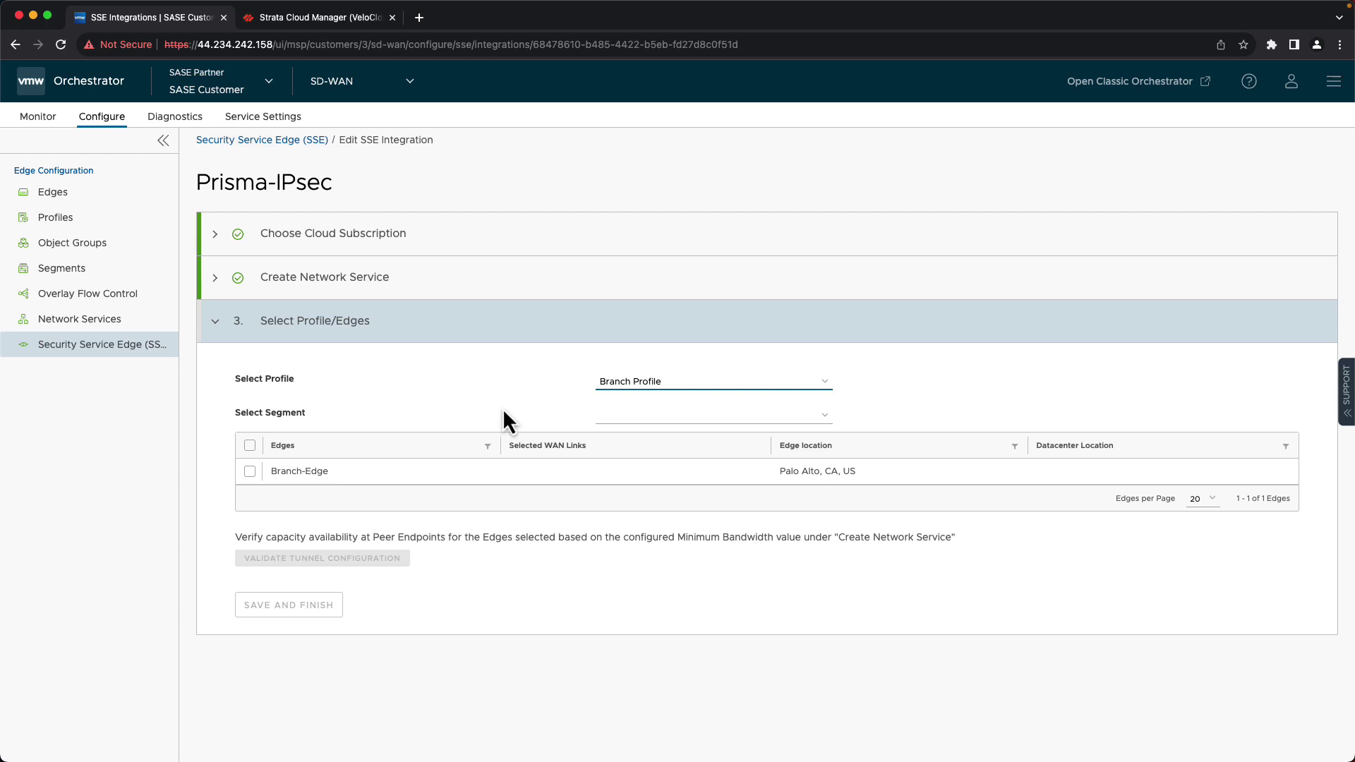
click(676, 416)
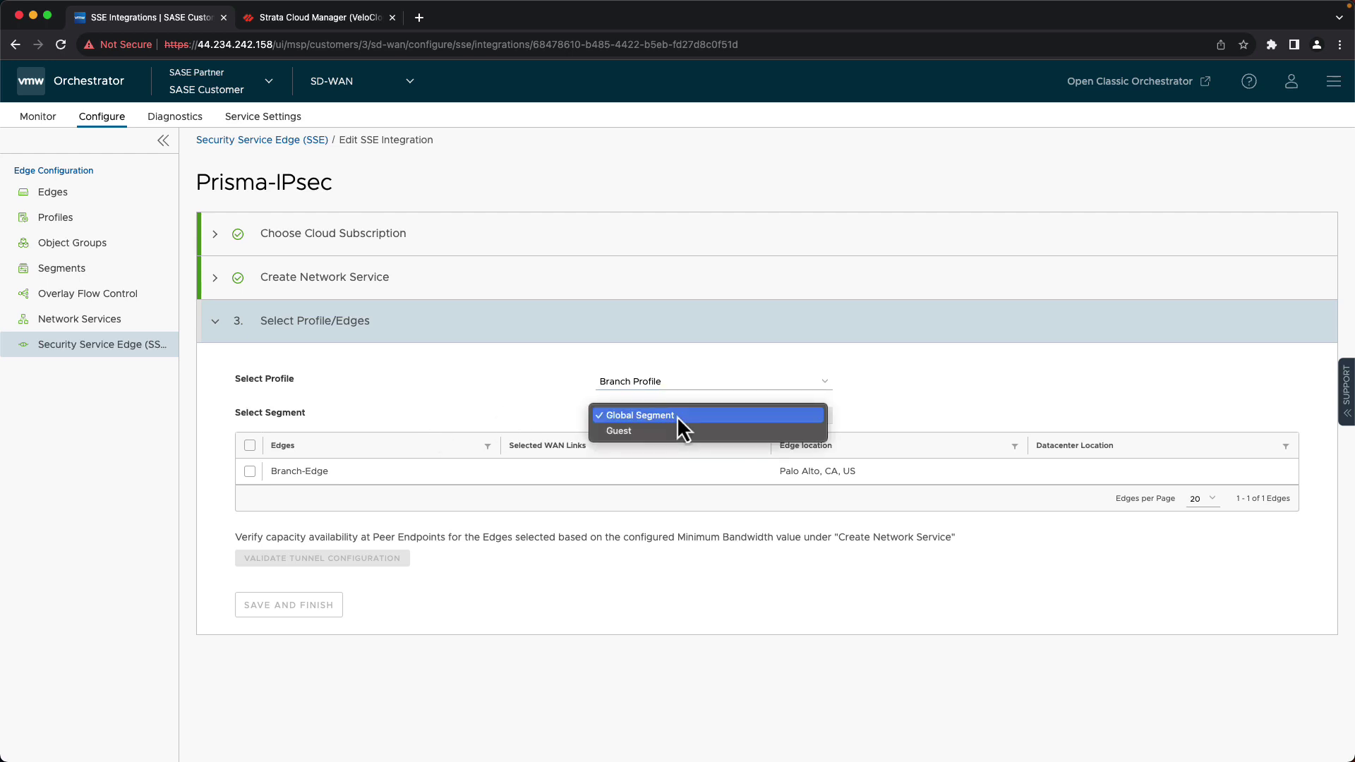
click(676, 417)
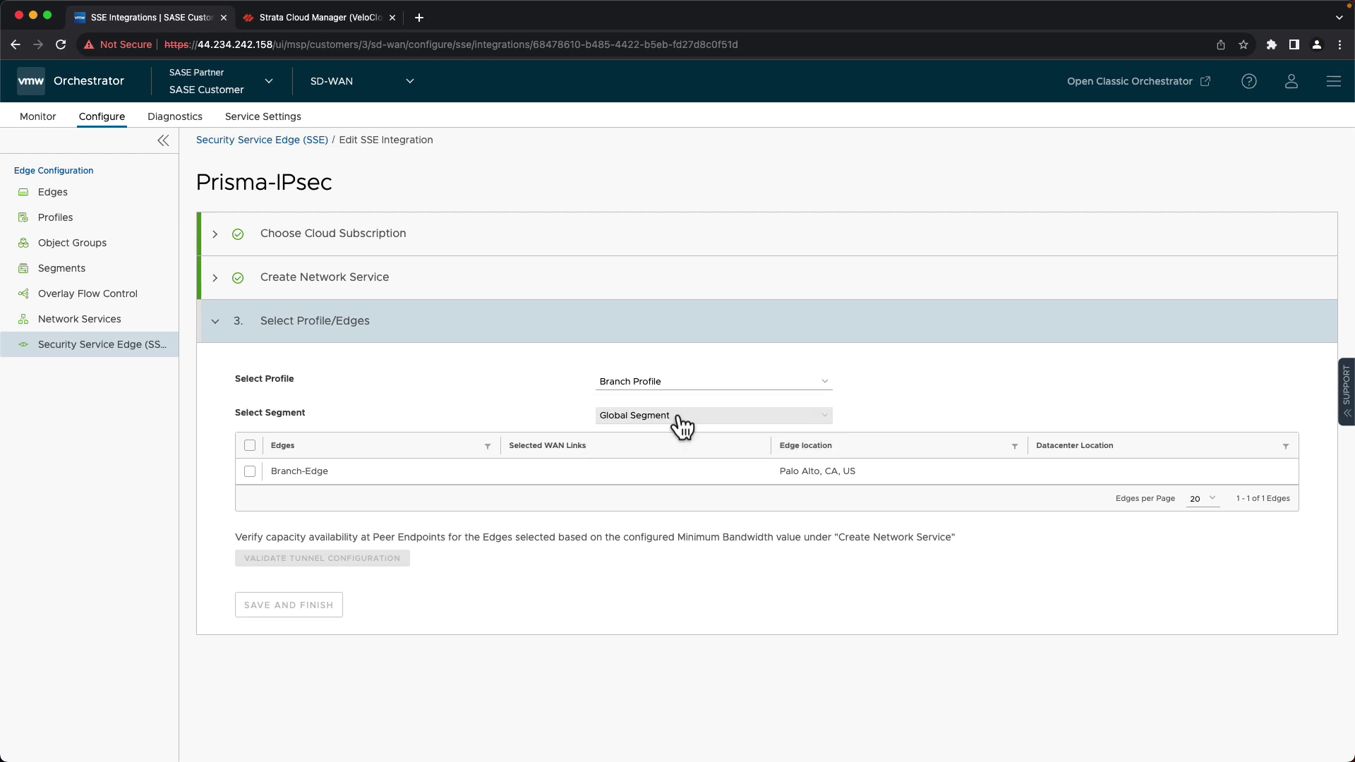
click(250, 471)
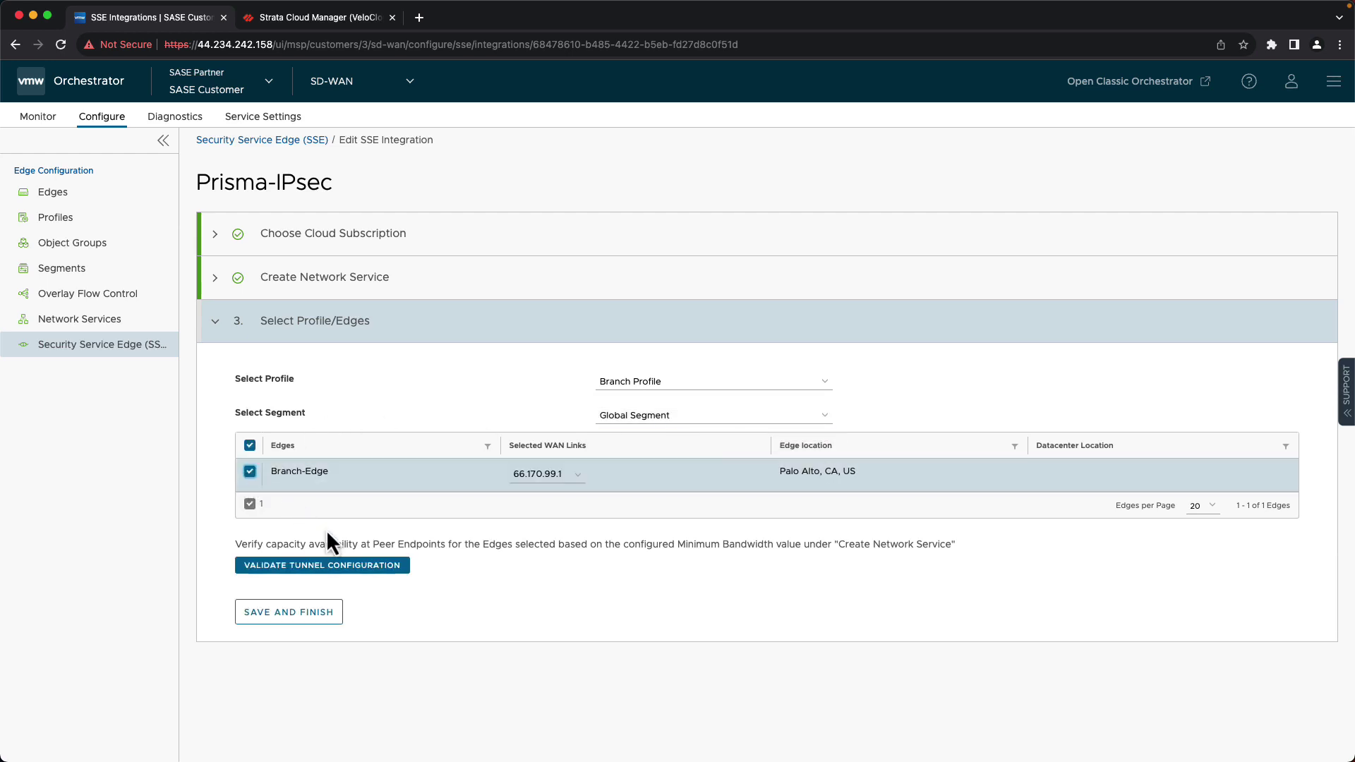
click(390, 568)
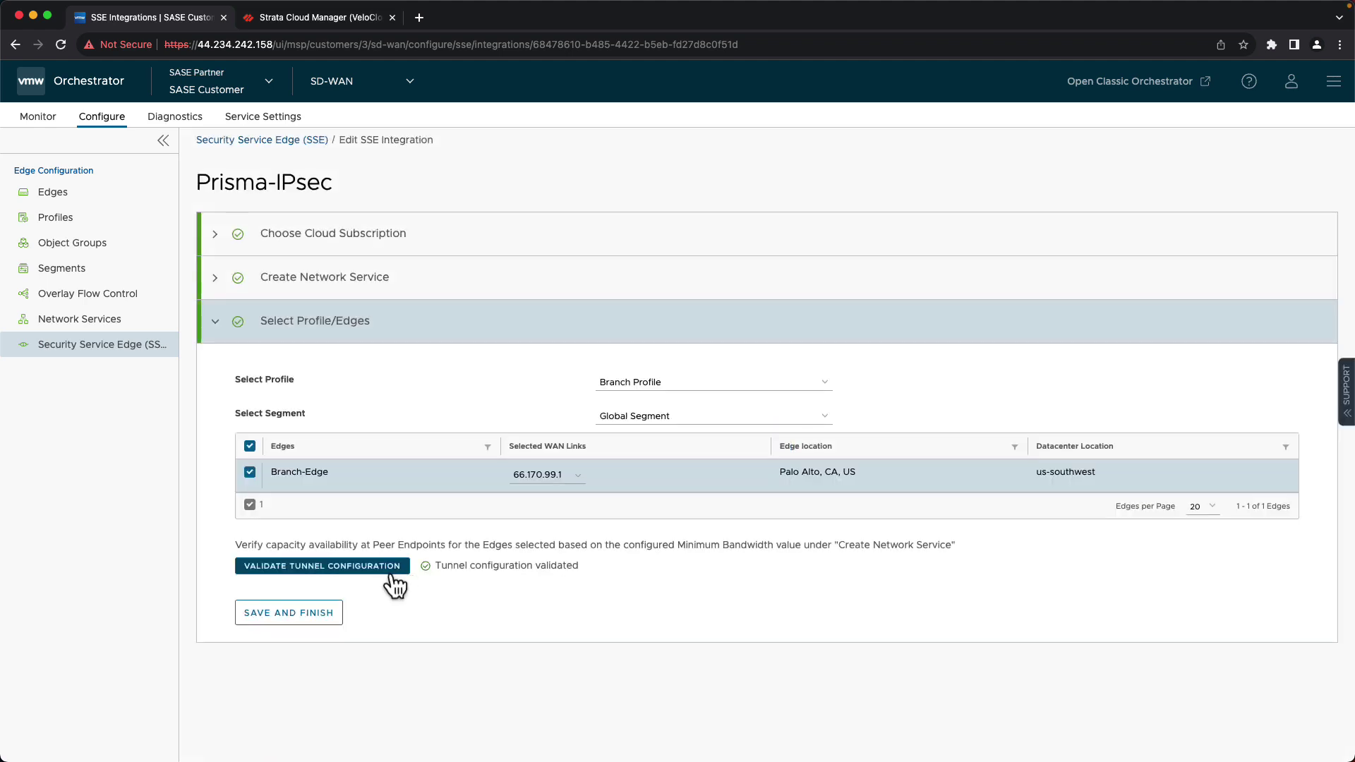
click(314, 614)
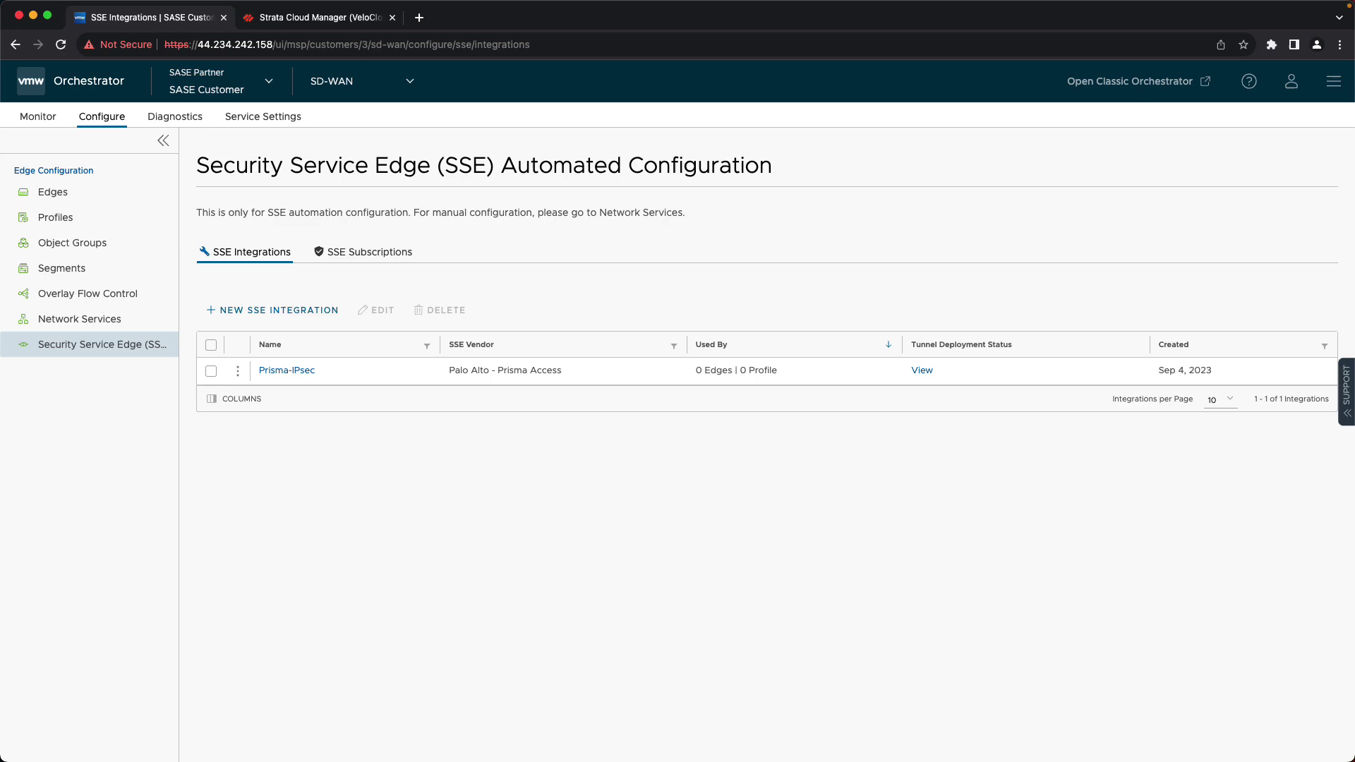
click(924, 371)
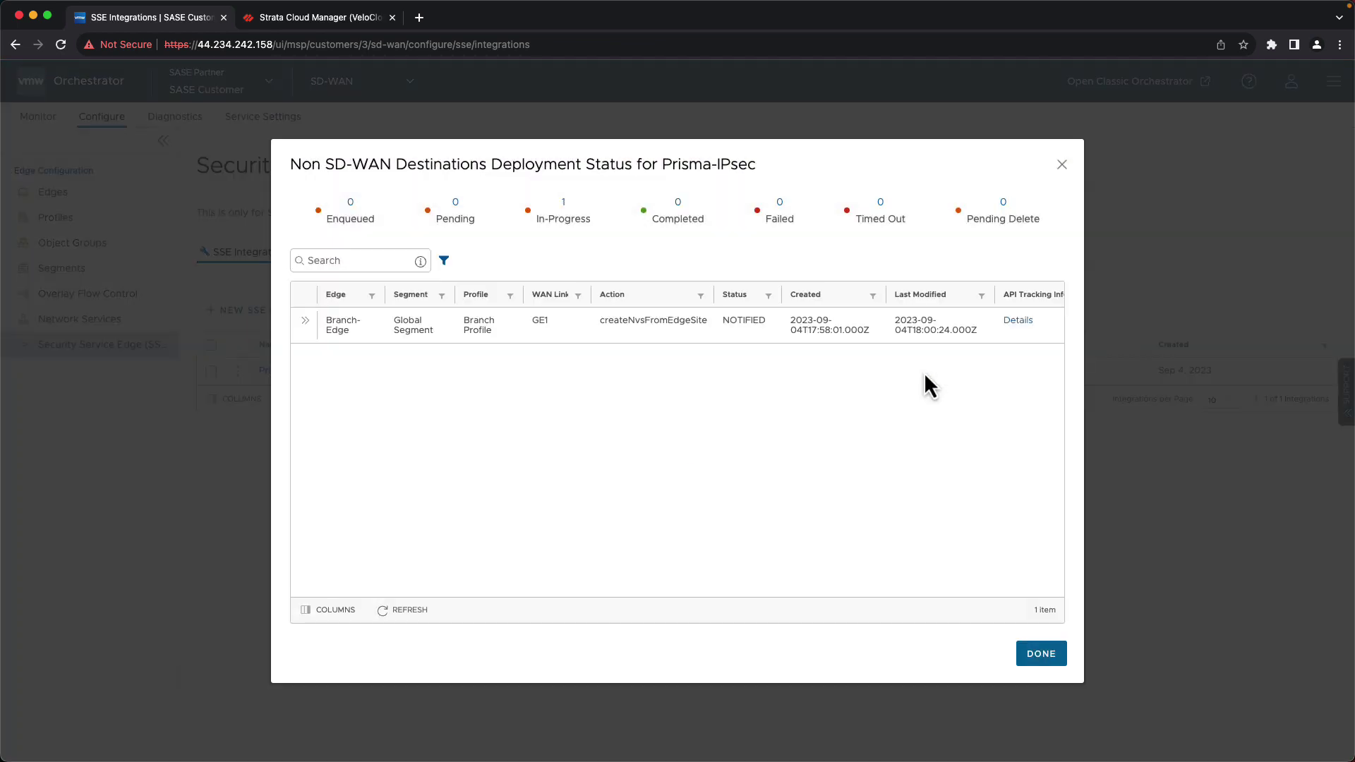
click(1018, 321)
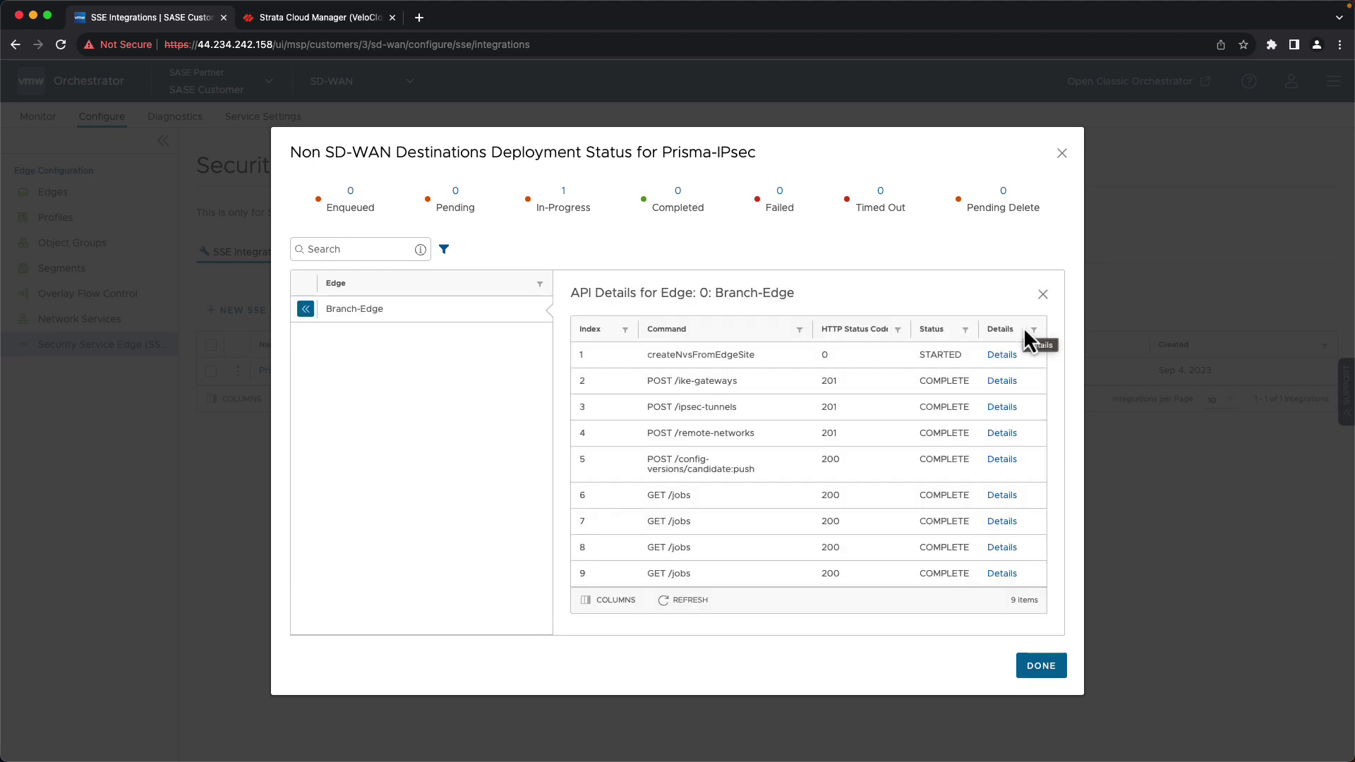
click(1043, 295)
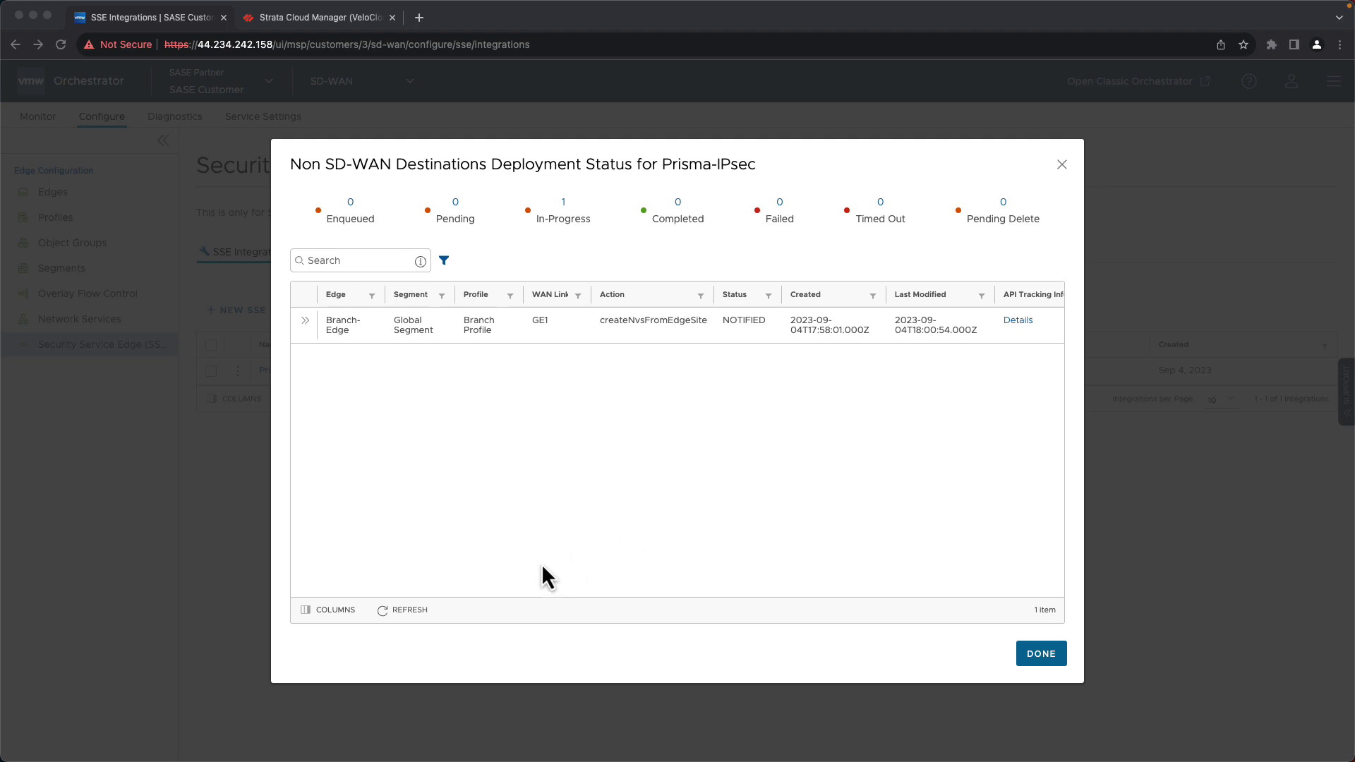
click(402, 611)
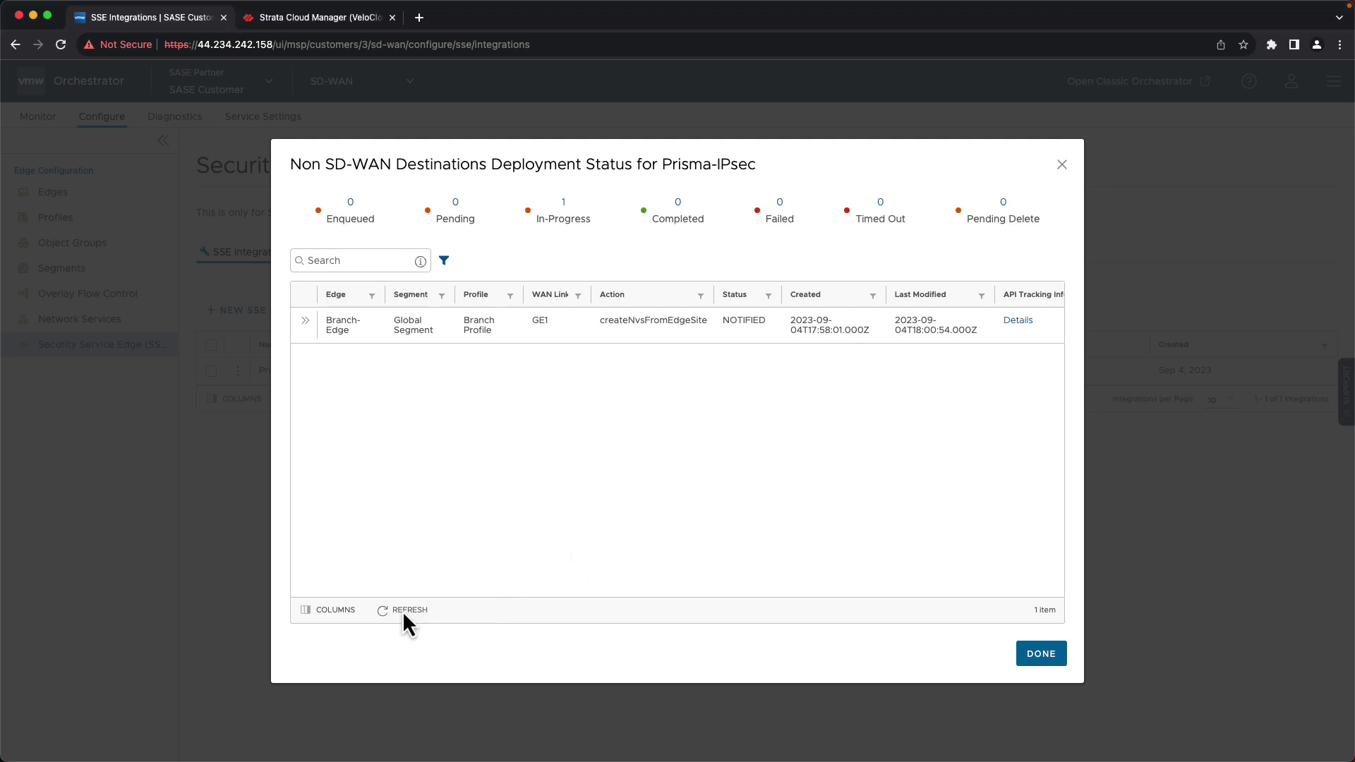
click(402, 611)
click(1019, 323)
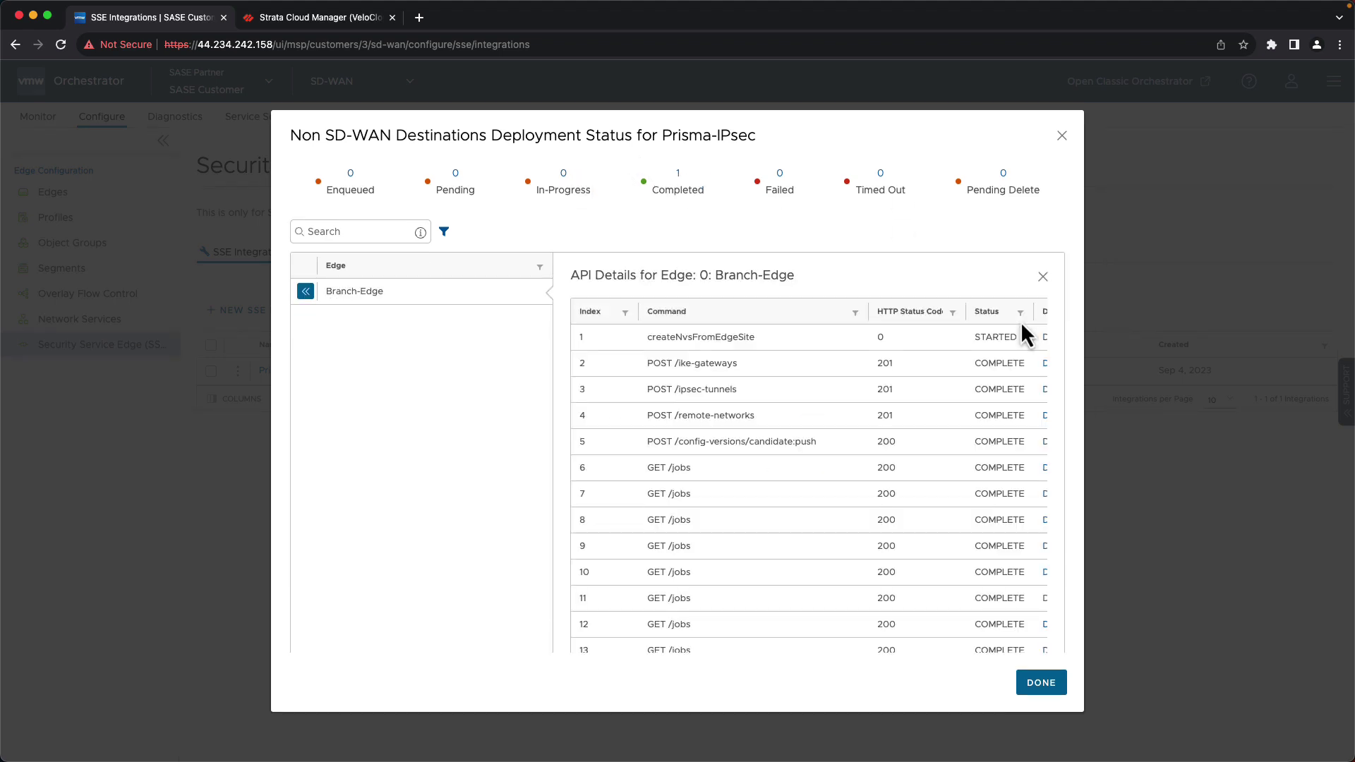
click(1042, 277)
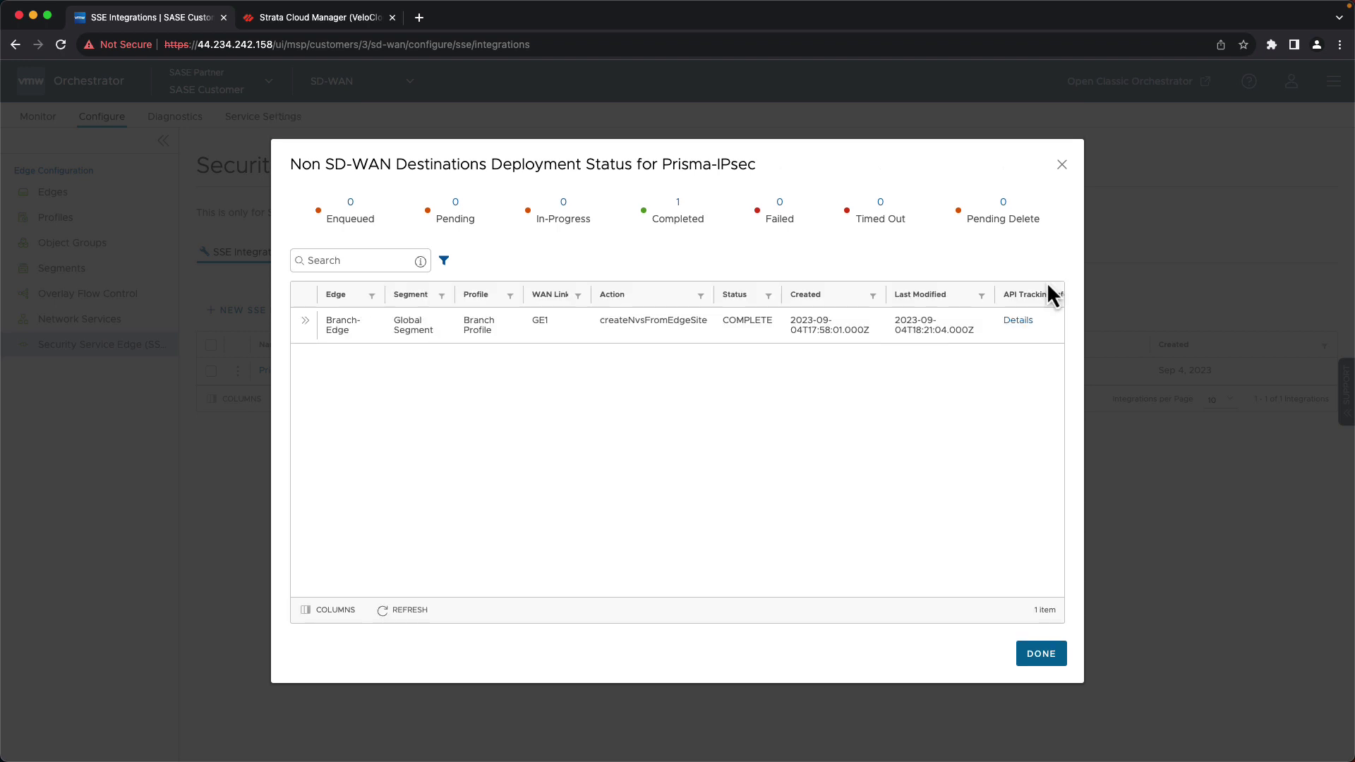
Add the Edge Tunnels column to Monitor > Edges and confirm Branch-Edge's Prisma-IPsec tunnel is Up on GE1
click(1047, 654)
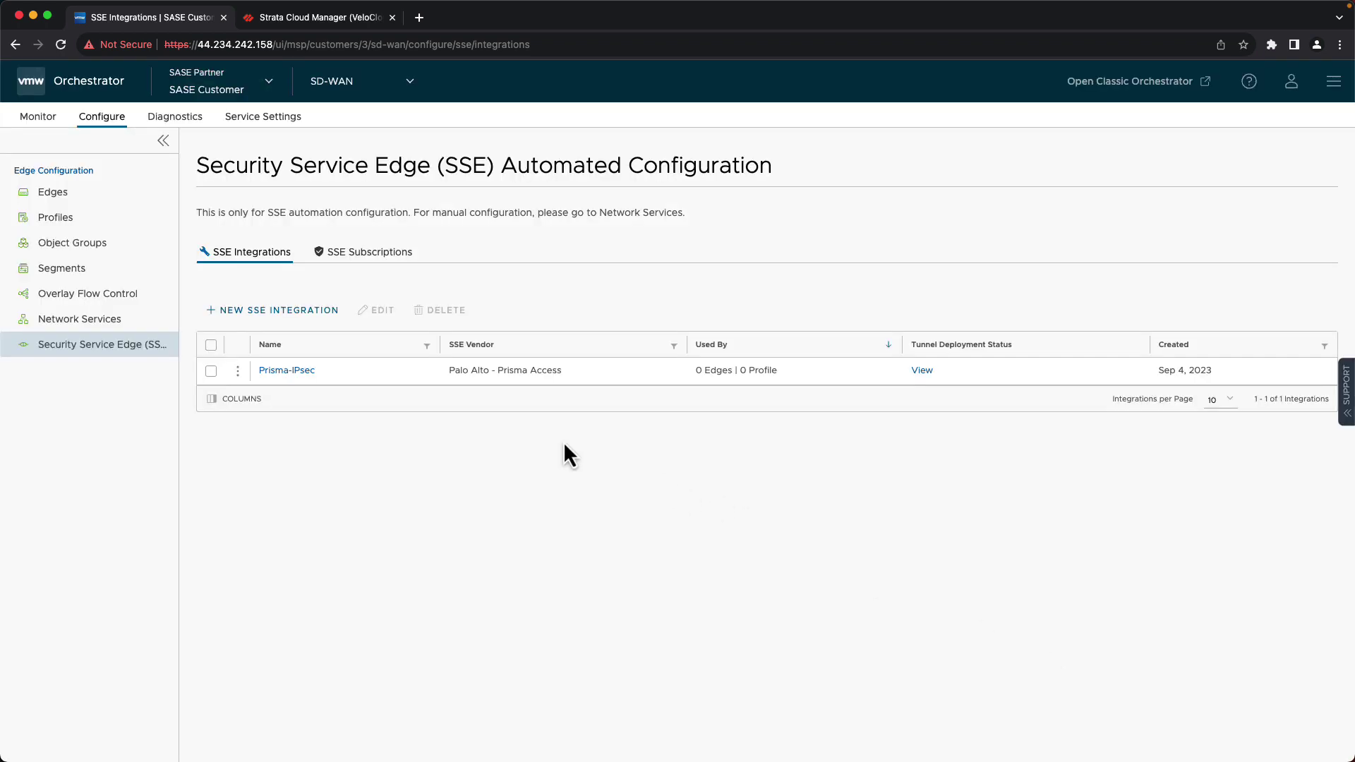
click(39, 117)
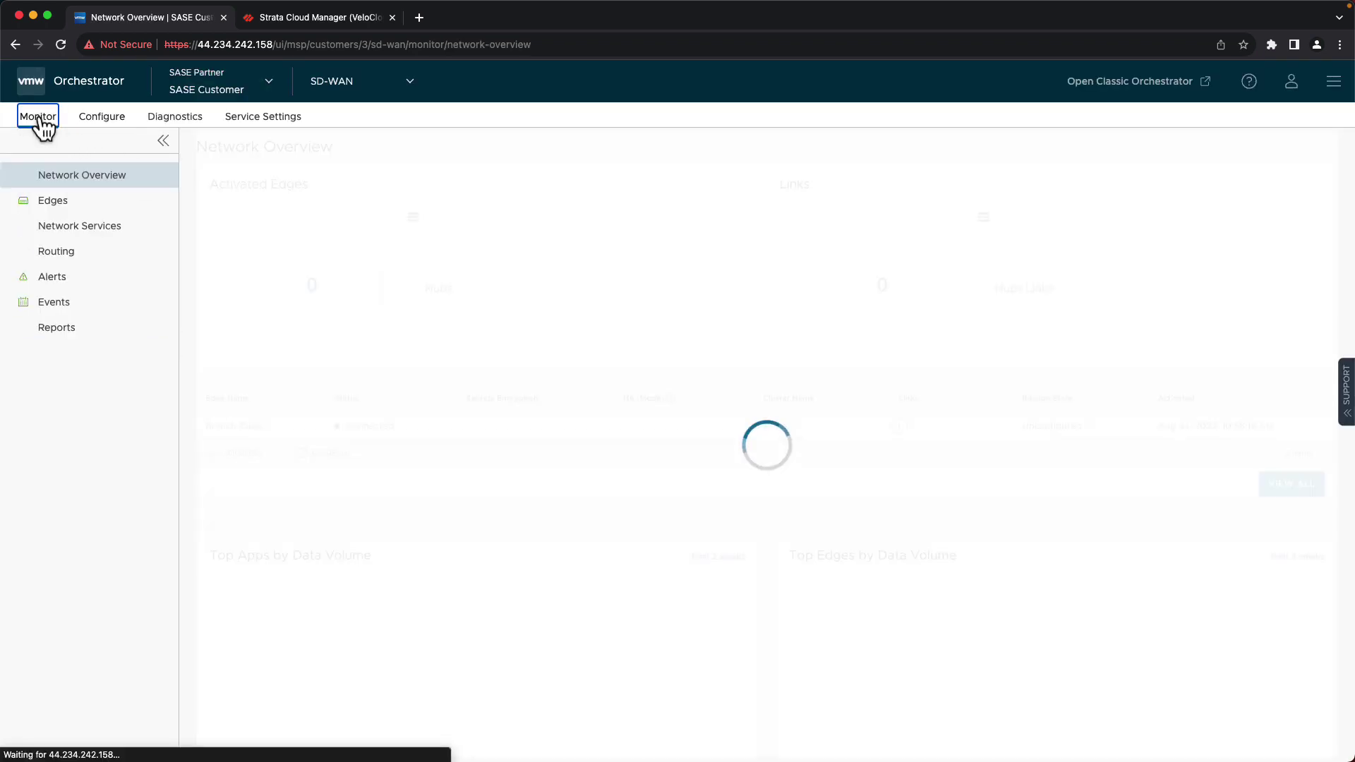
click(59, 203)
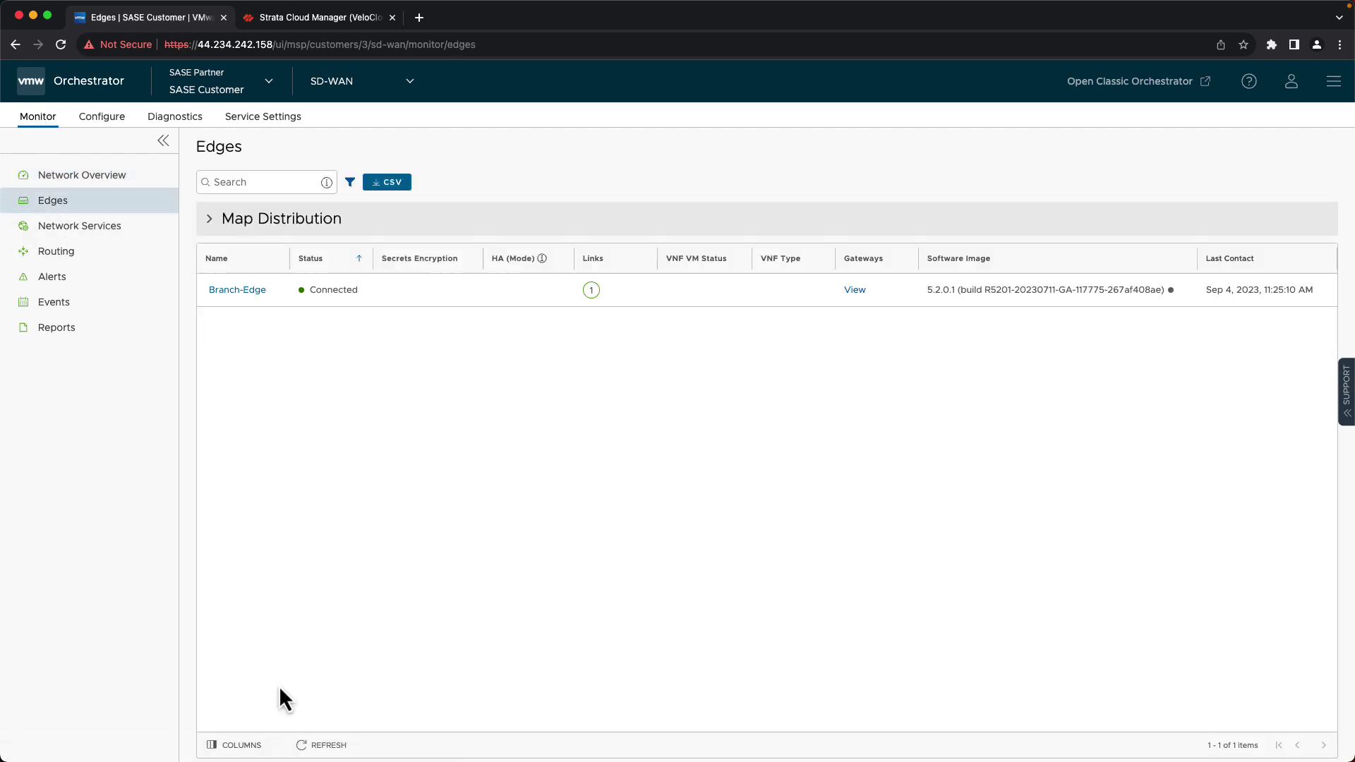
click(213, 745)
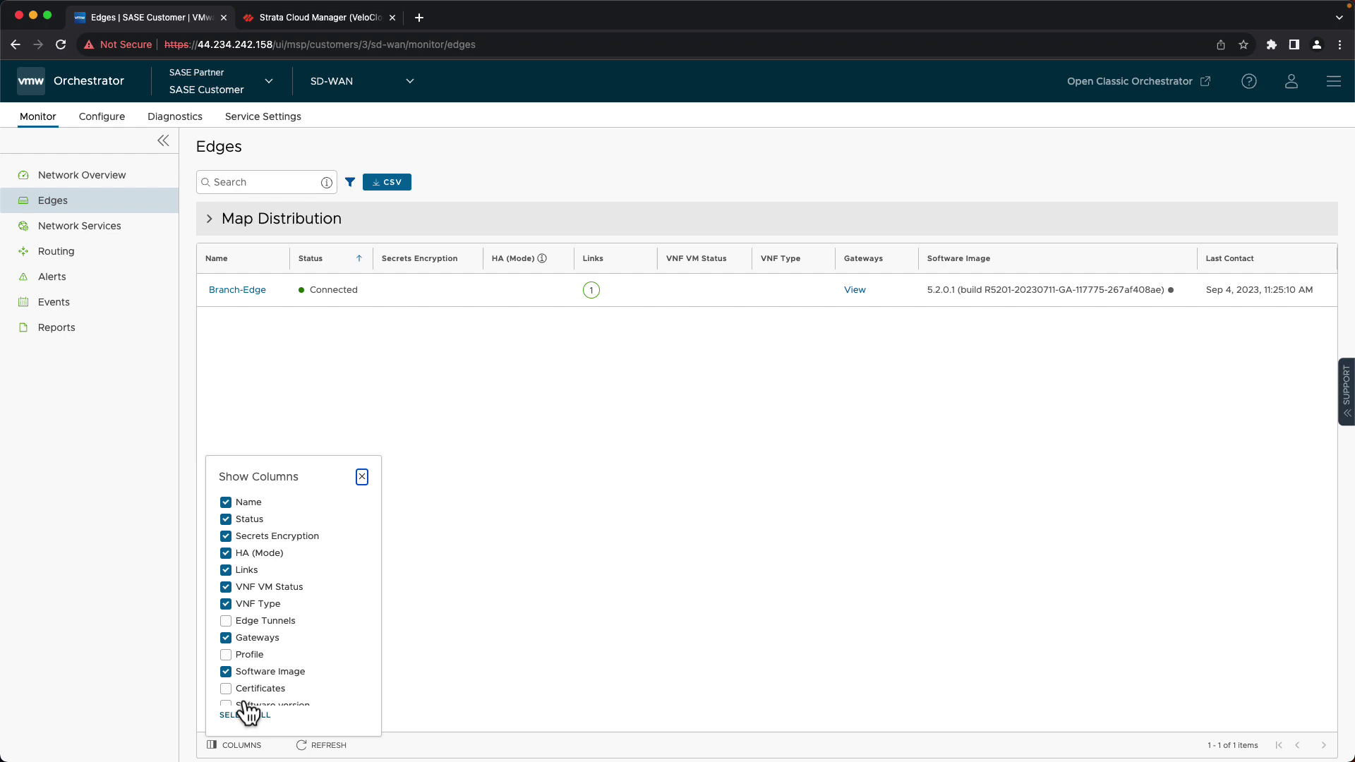
click(227, 622)
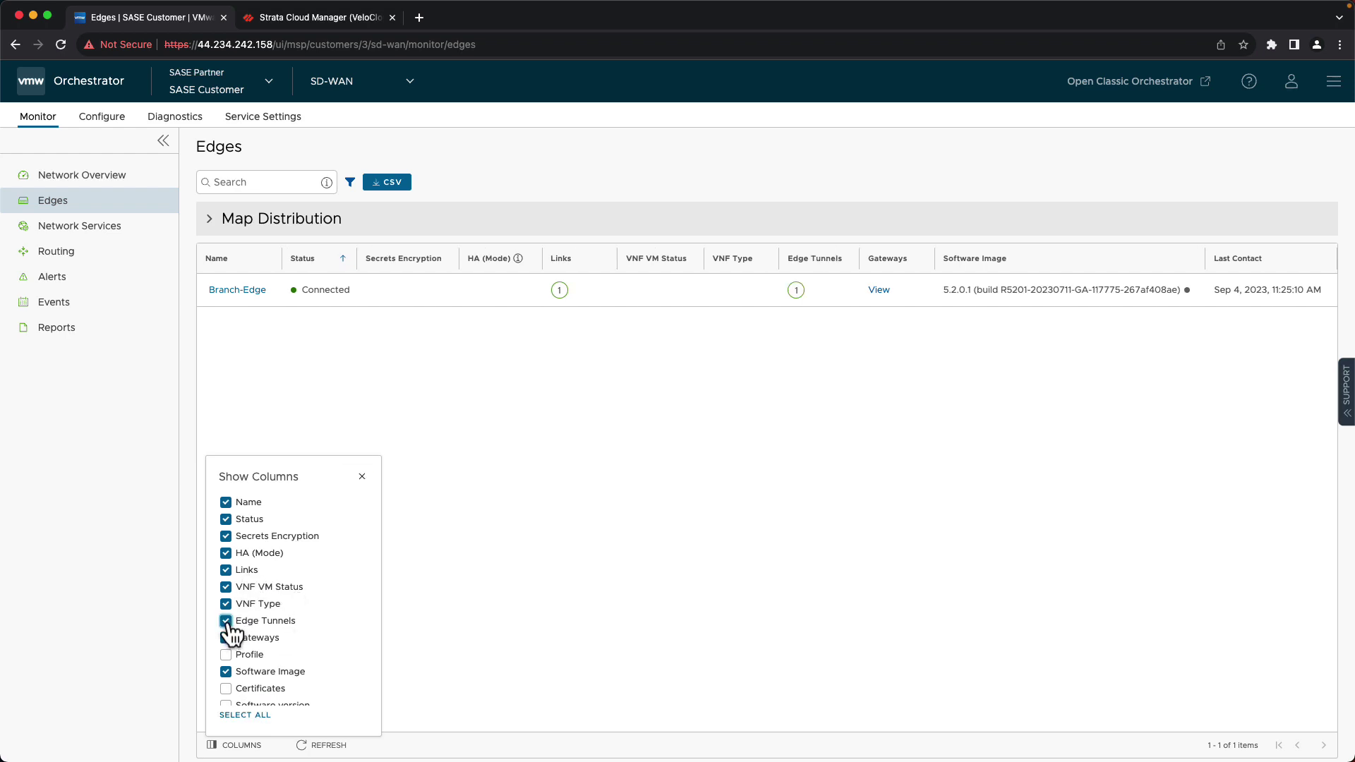
click(551, 622)
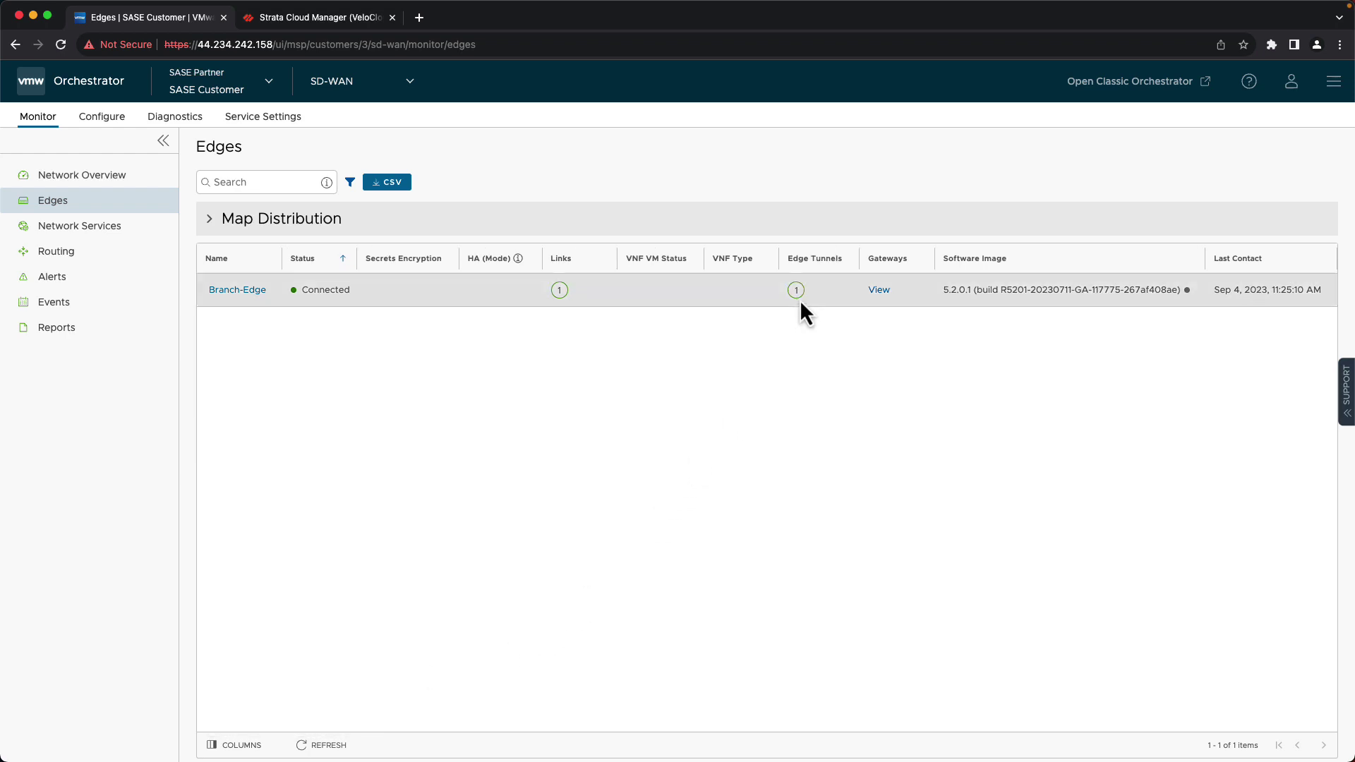
mouse_move(799, 299)
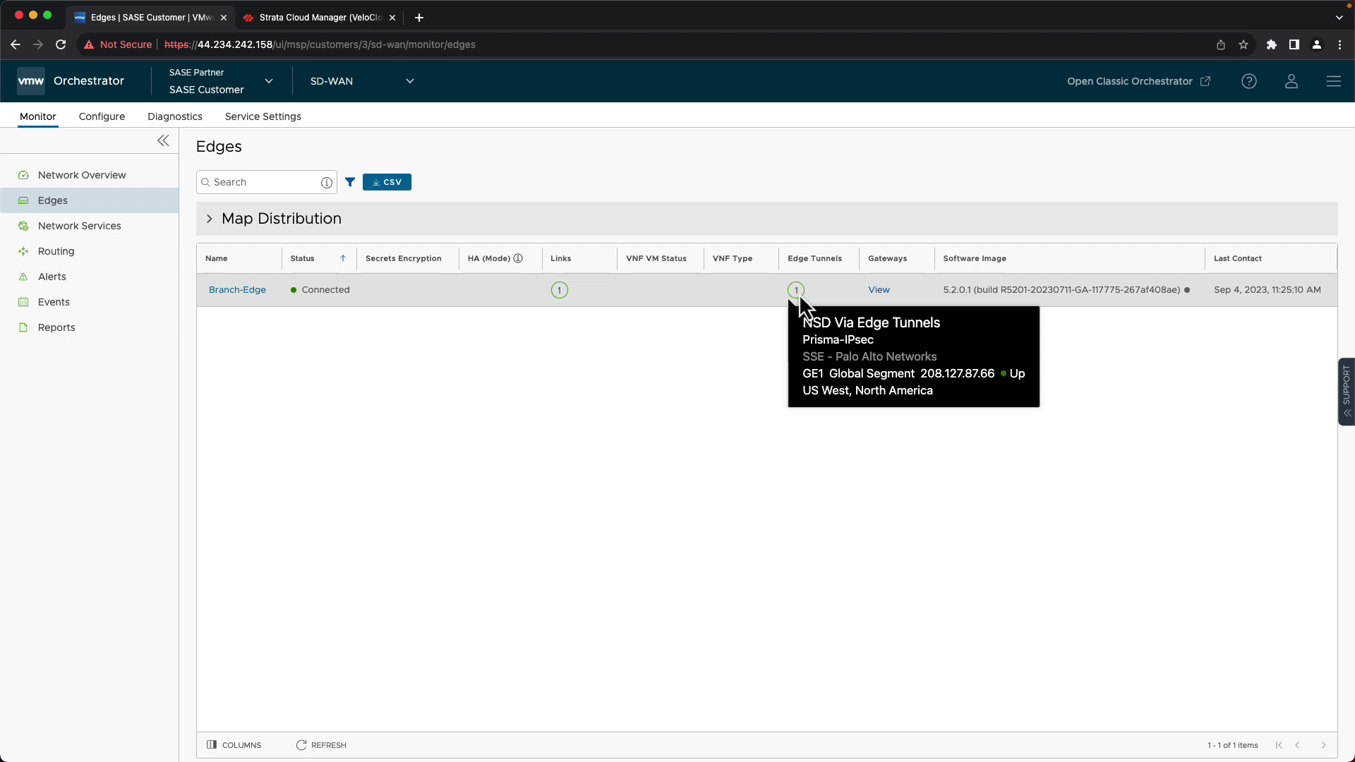
click(96, 316)
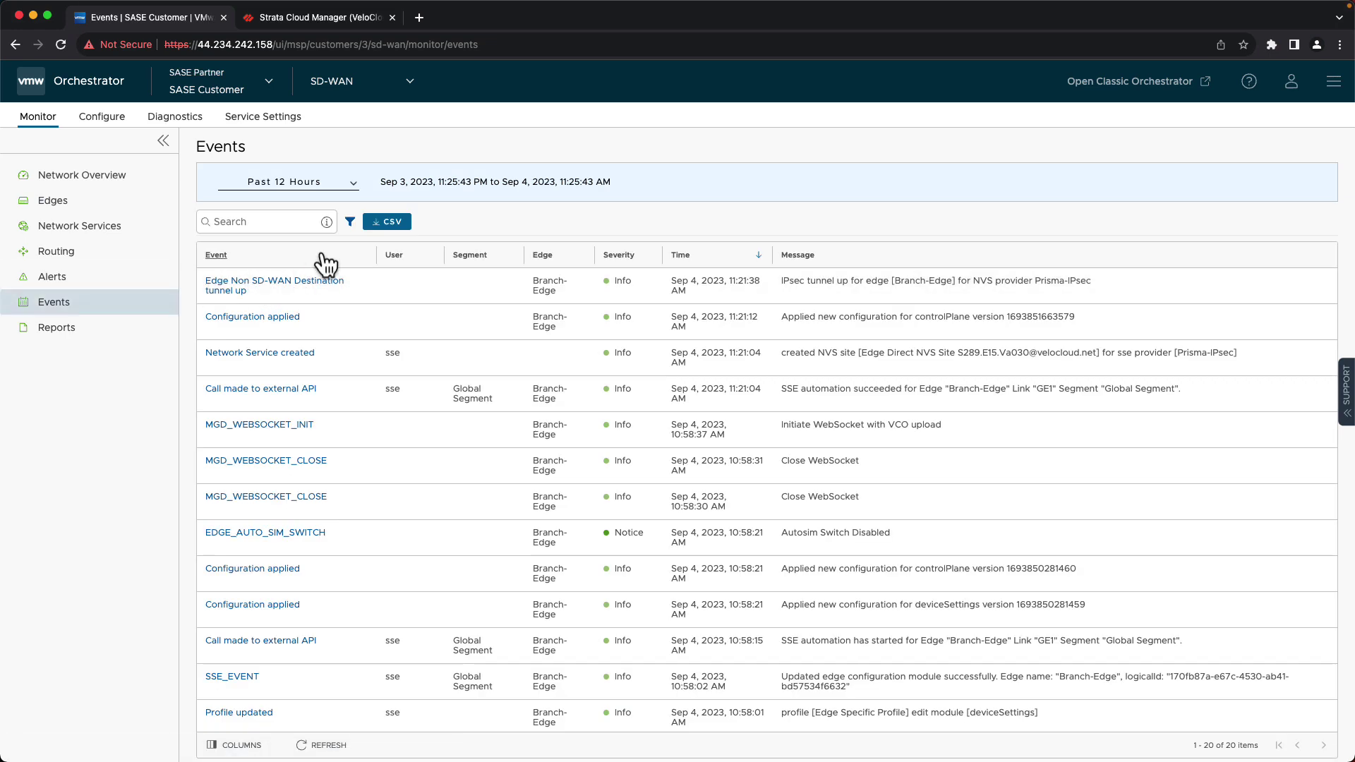
click(350, 221)
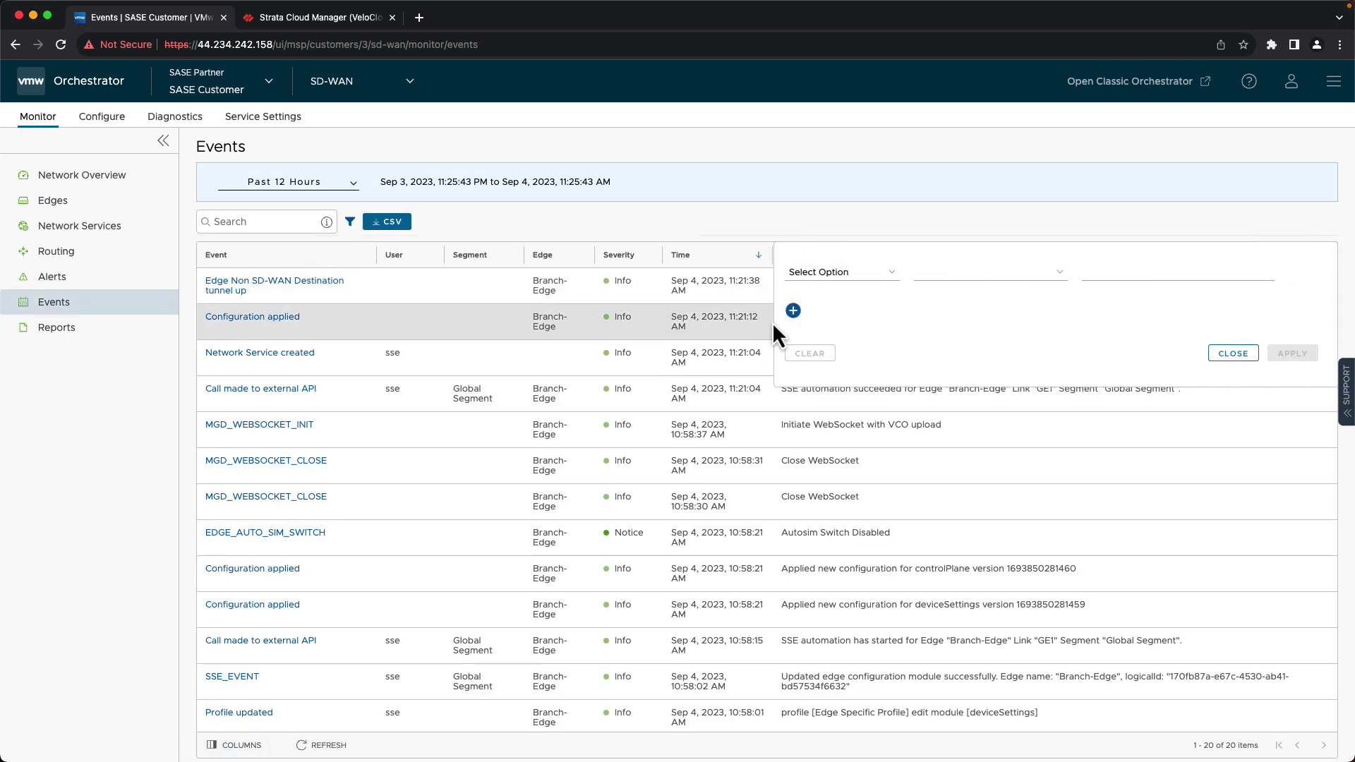
click(870, 285)
click(847, 305)
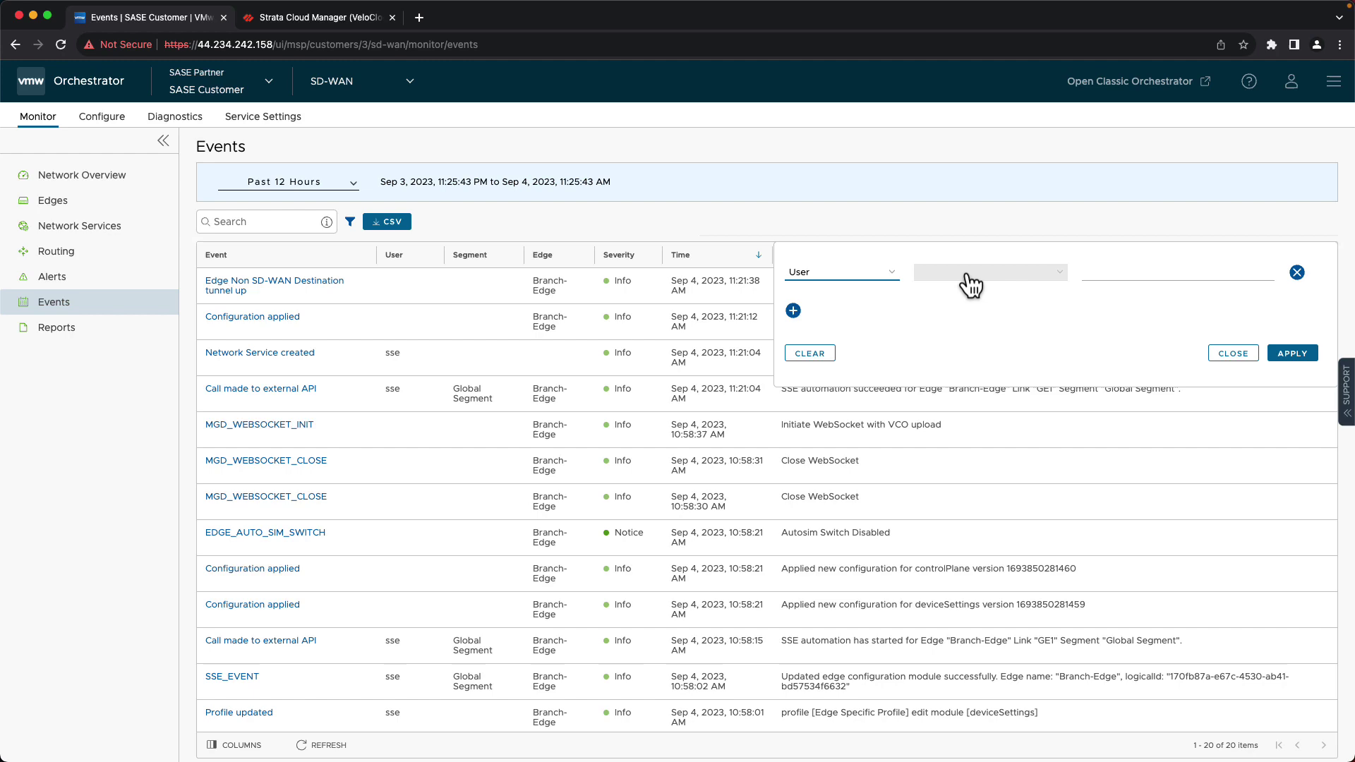
click(1013, 278)
click(996, 281)
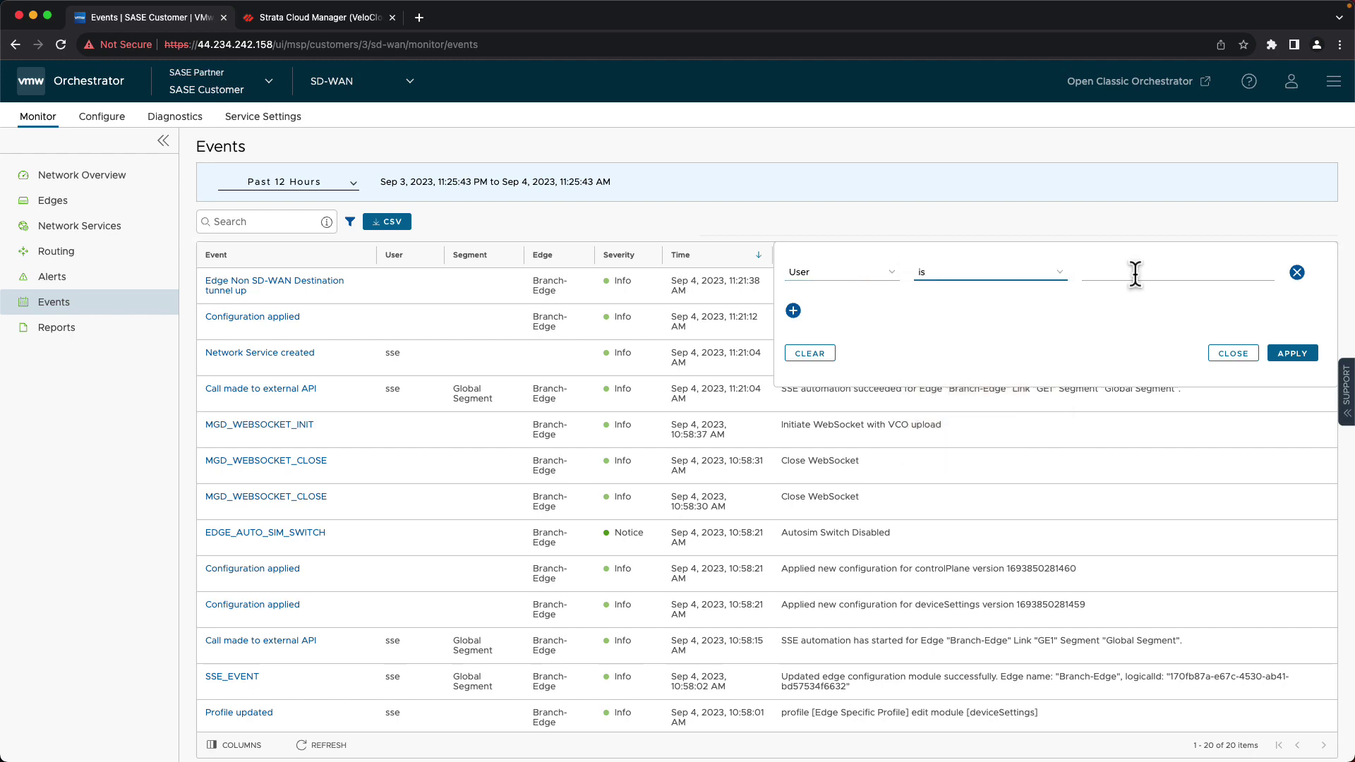
click(1134, 272)
text(sse)
click(1291, 354)
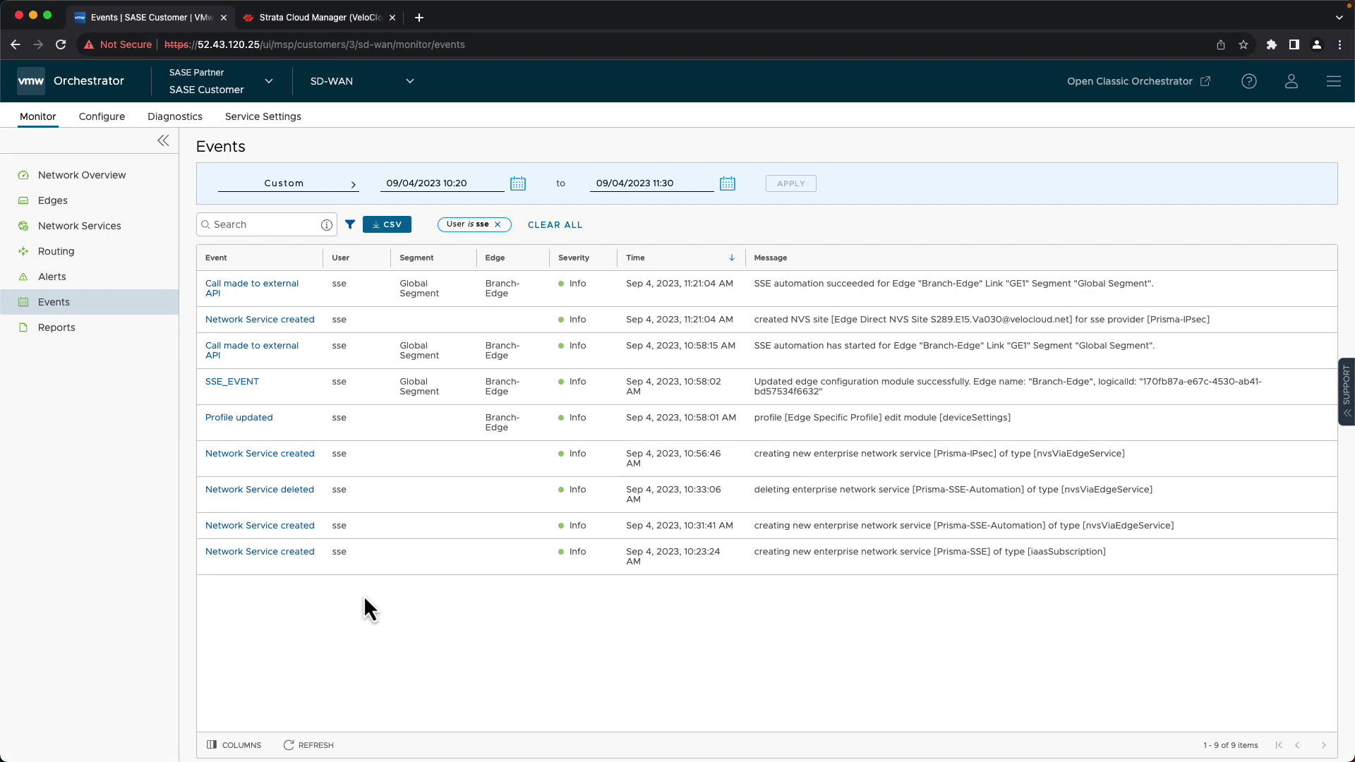
click(103, 118)
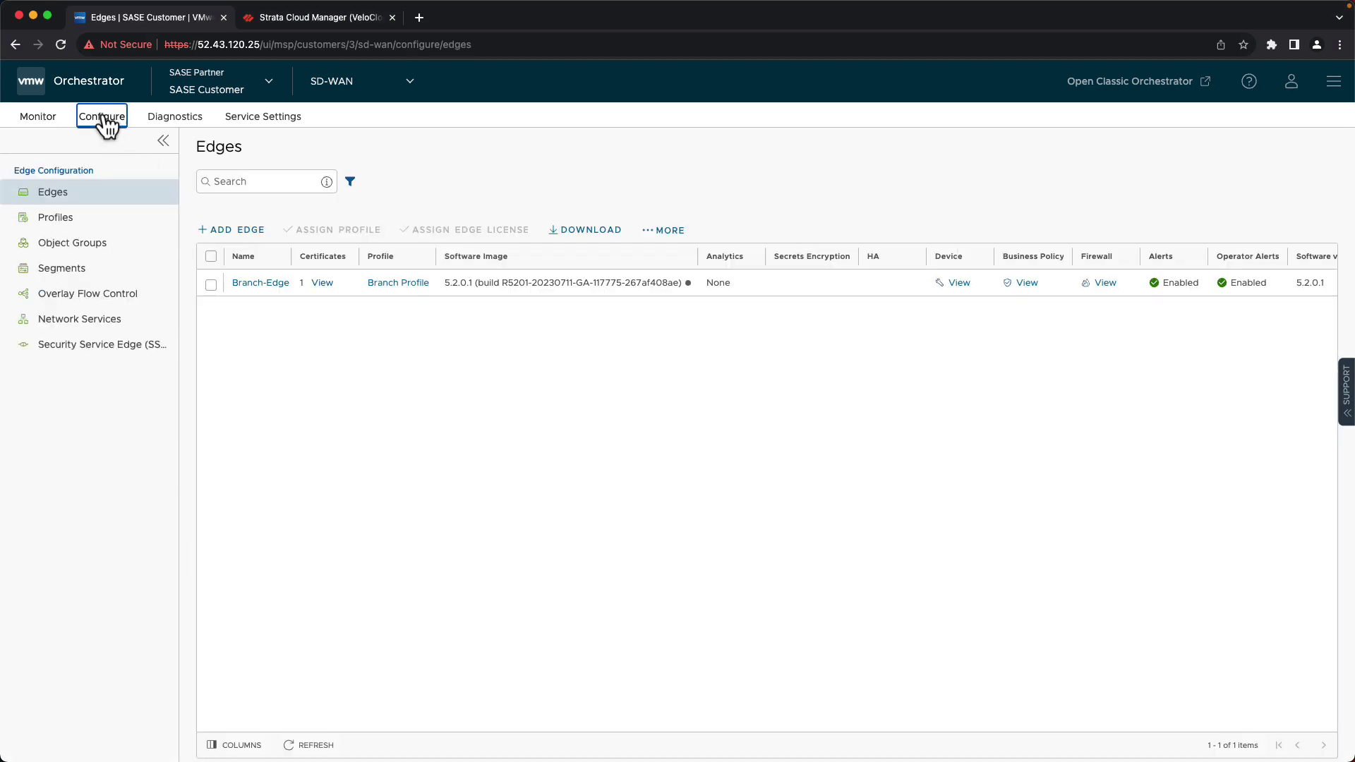
click(98, 228)
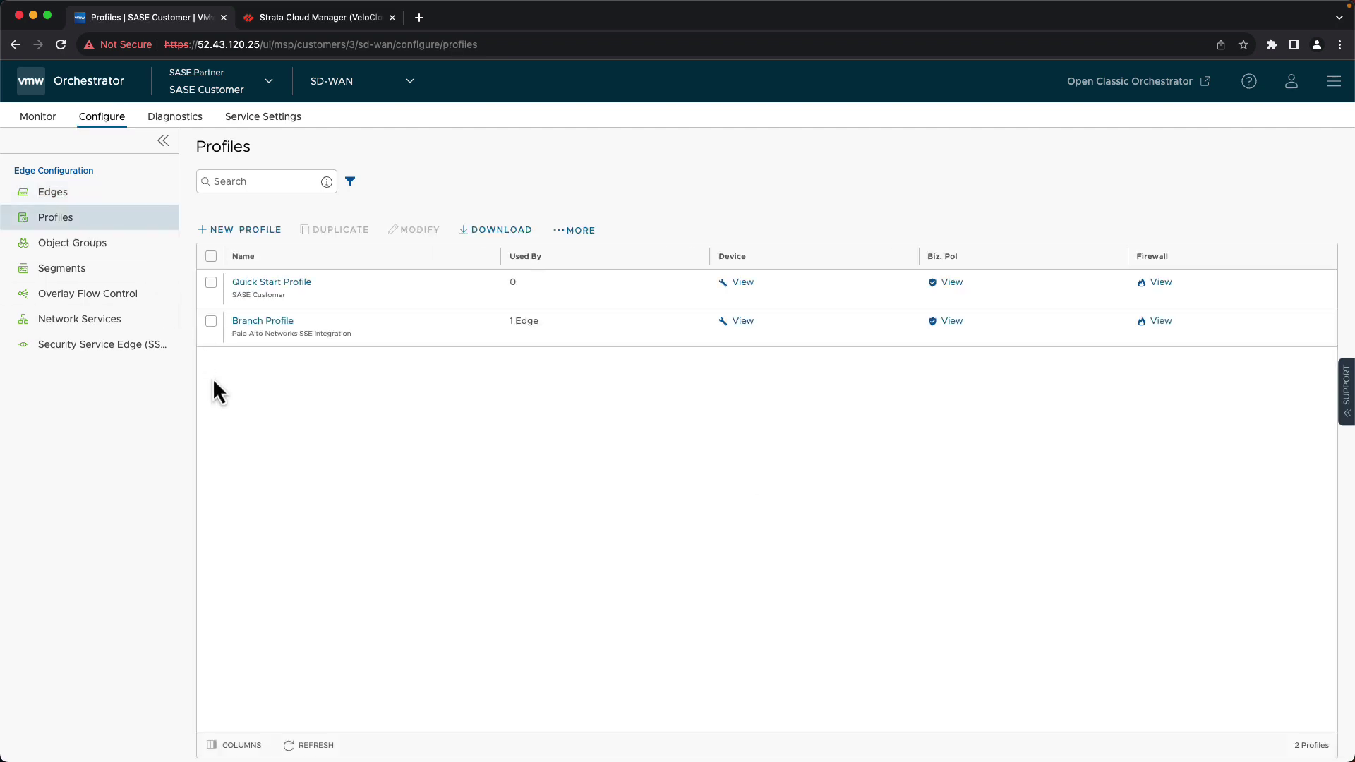
click(276, 323)
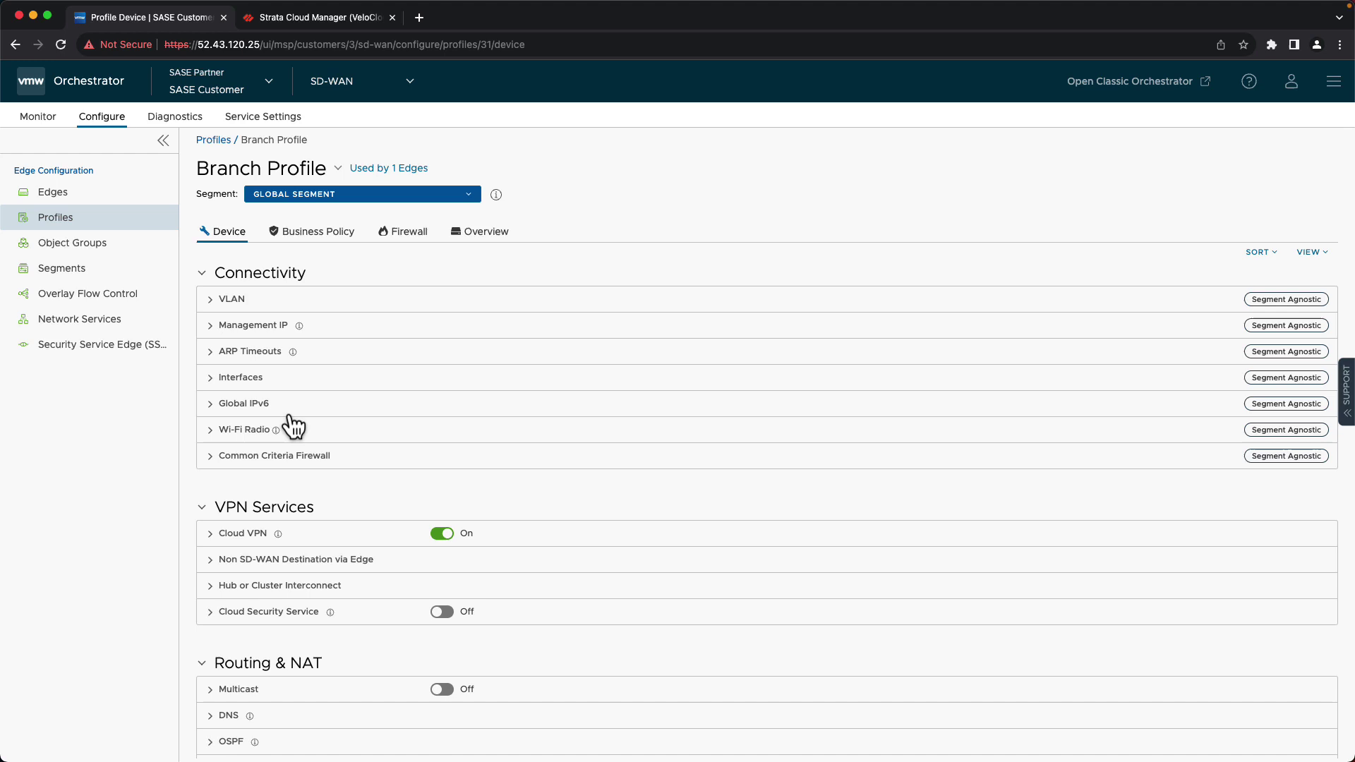
Enable Non SD-WAN Destination via Edge with Prisma-IPsec, save, and view Business Policy rules
click(214, 561)
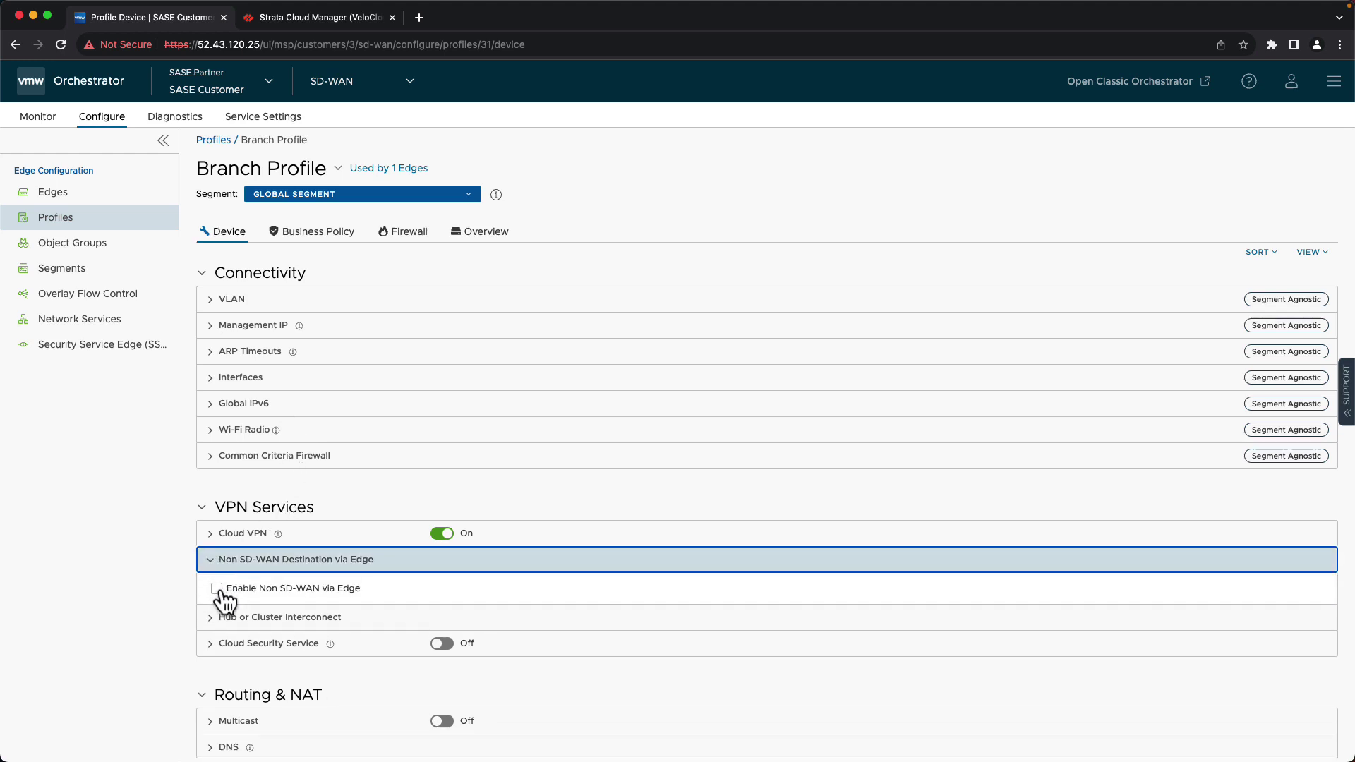
click(217, 589)
scroll(266, 628, down, 3)
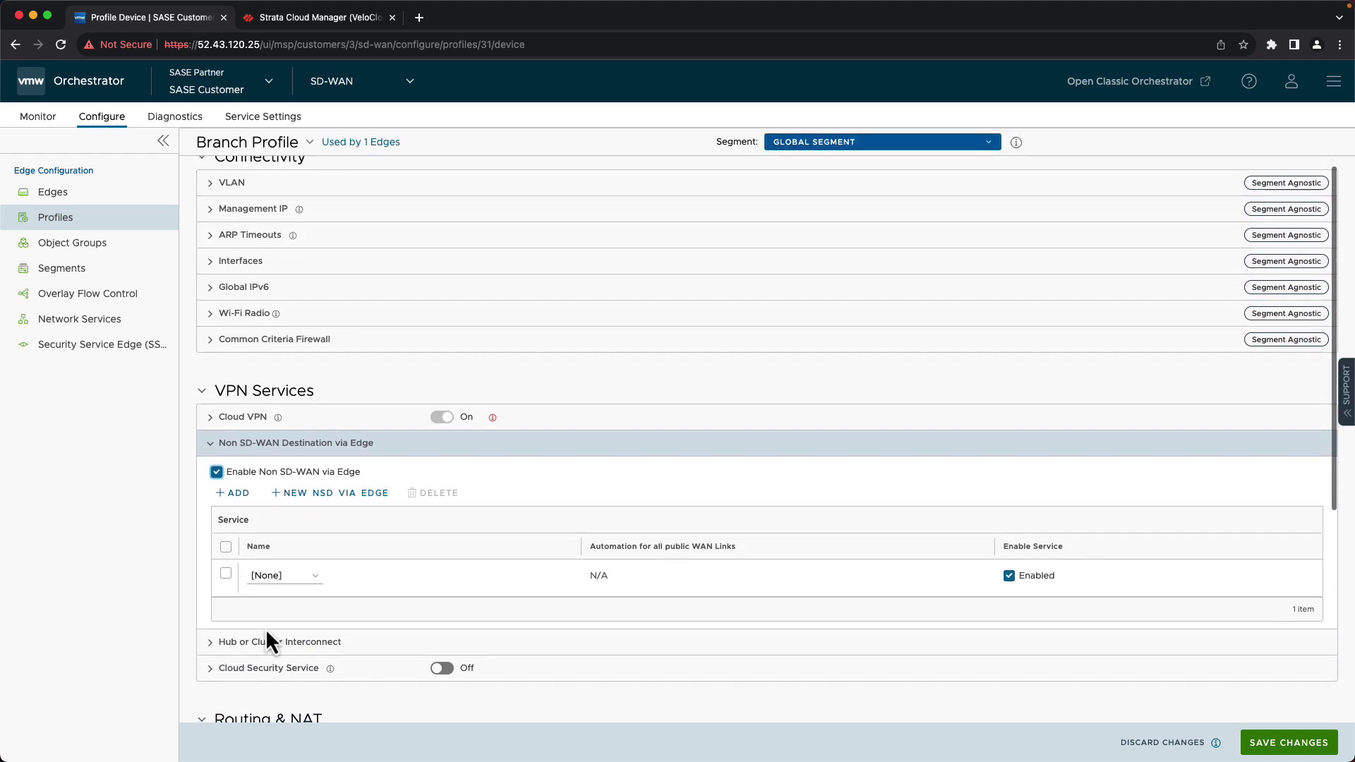
click(307, 575)
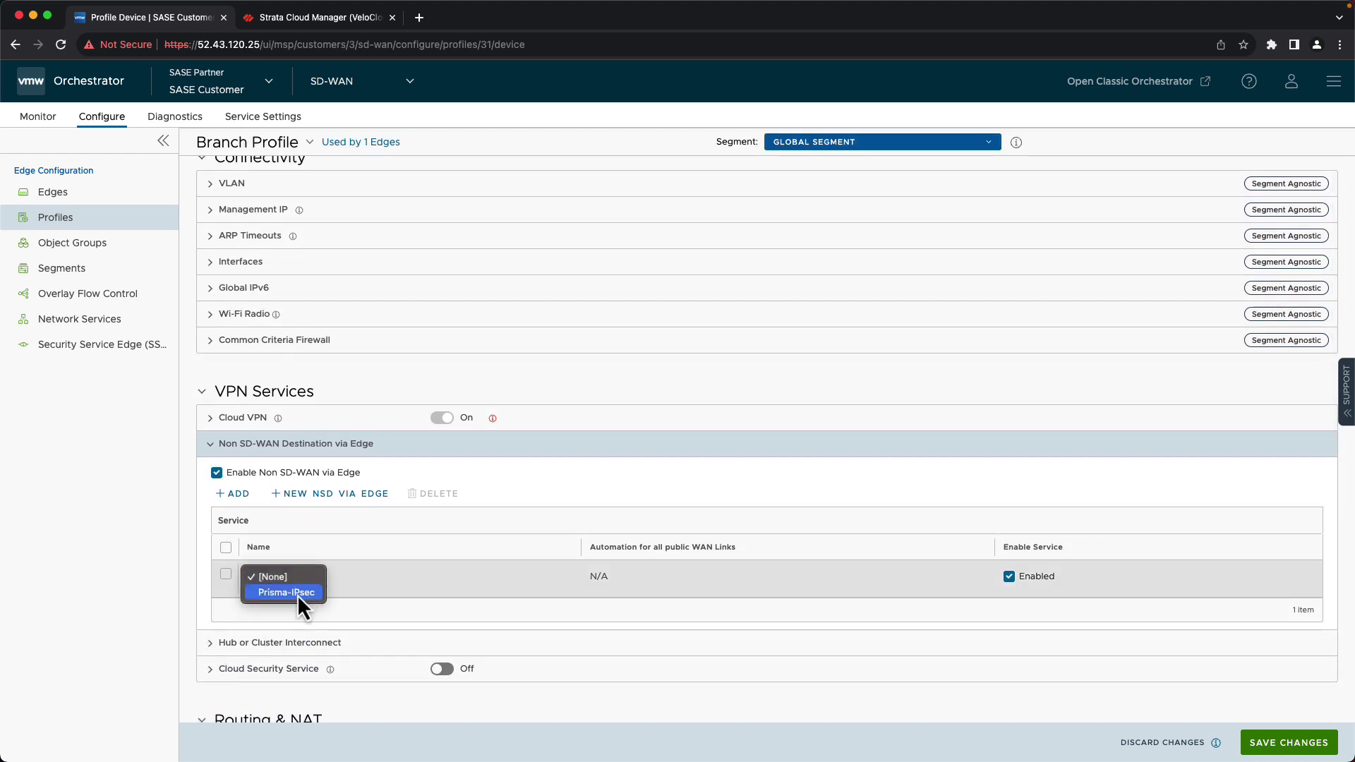
click(298, 594)
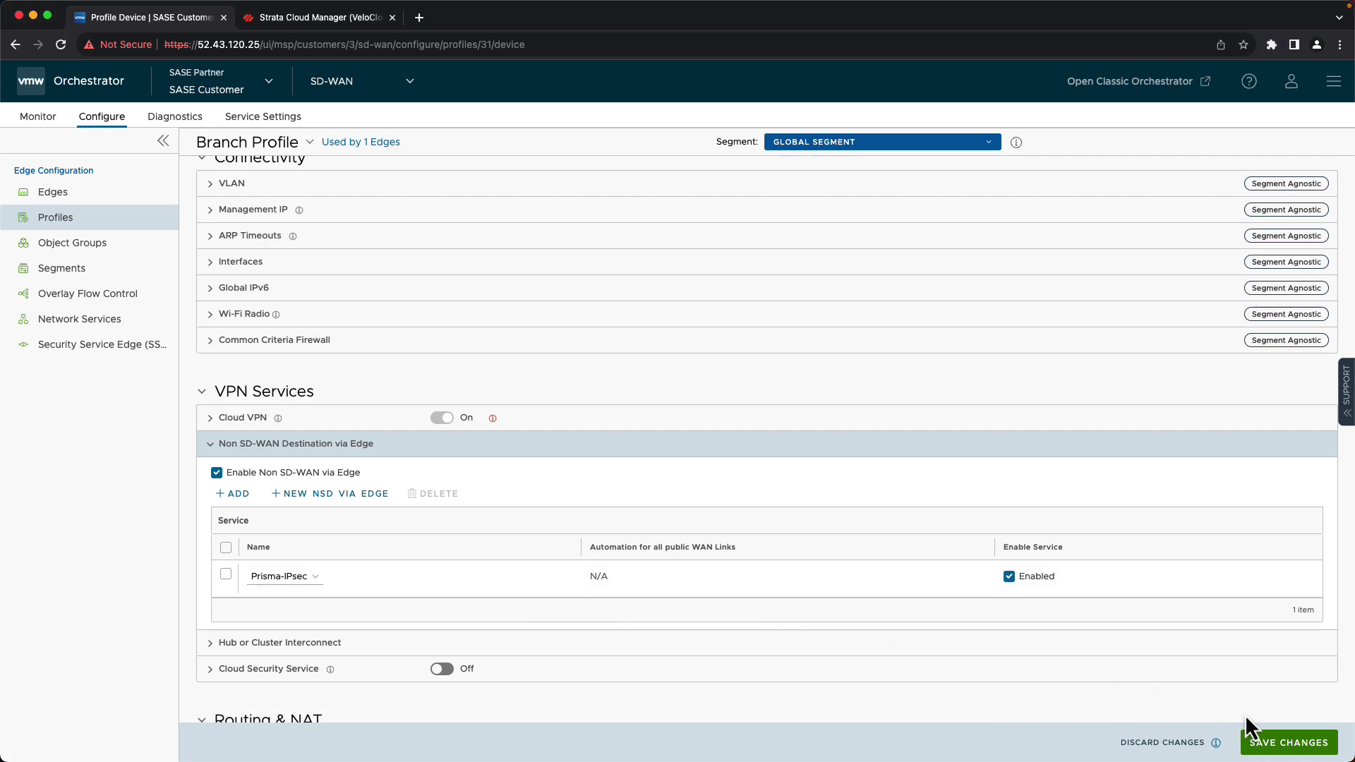
click(1276, 745)
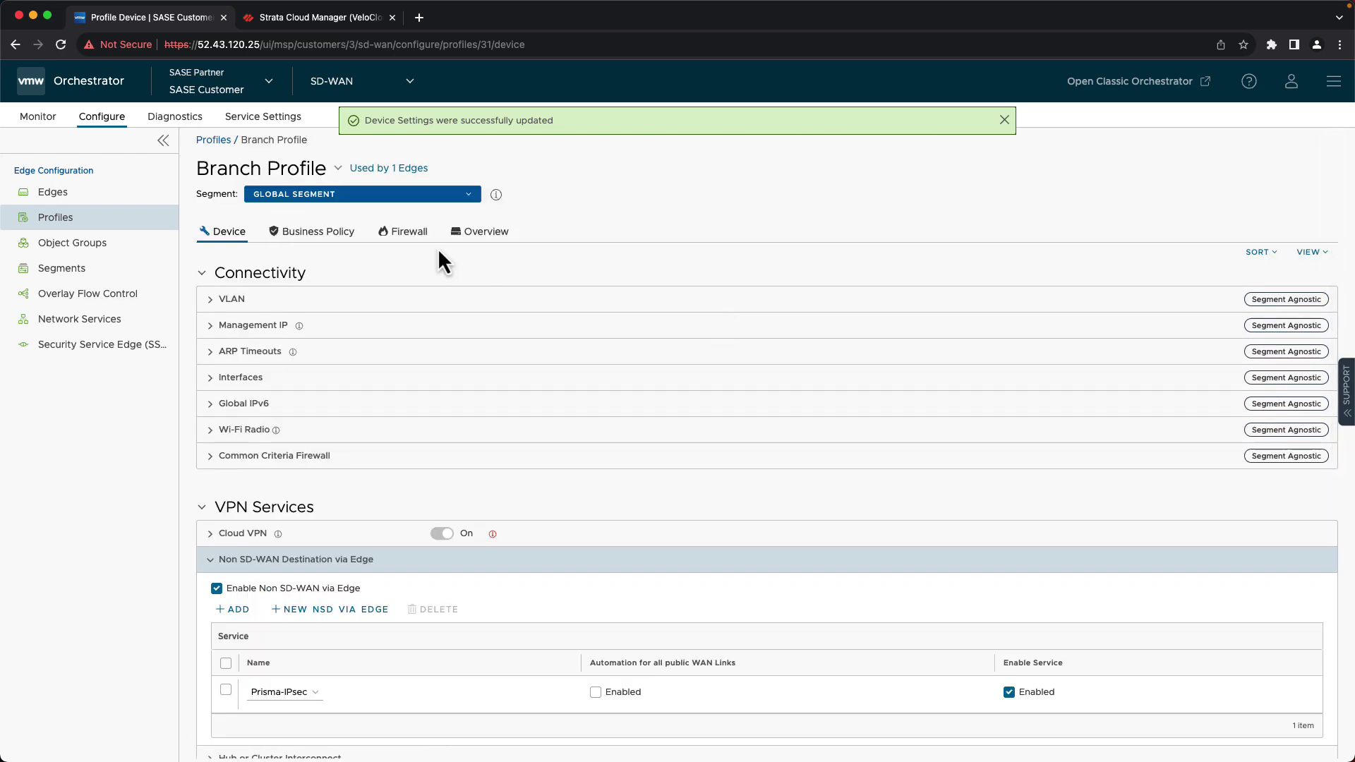
click(319, 233)
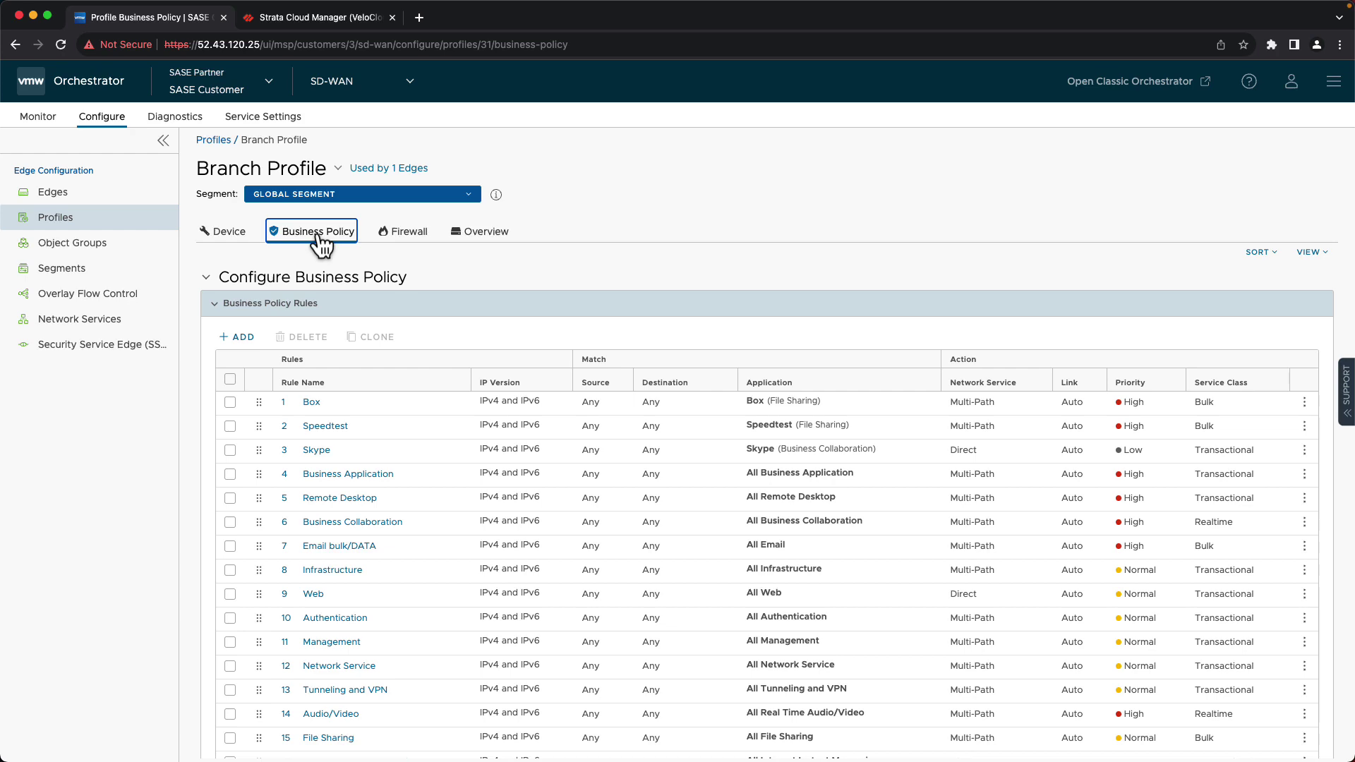
Add a business rule named 'Prisma SSE' with Destination set to Define > Internet
click(242, 338)
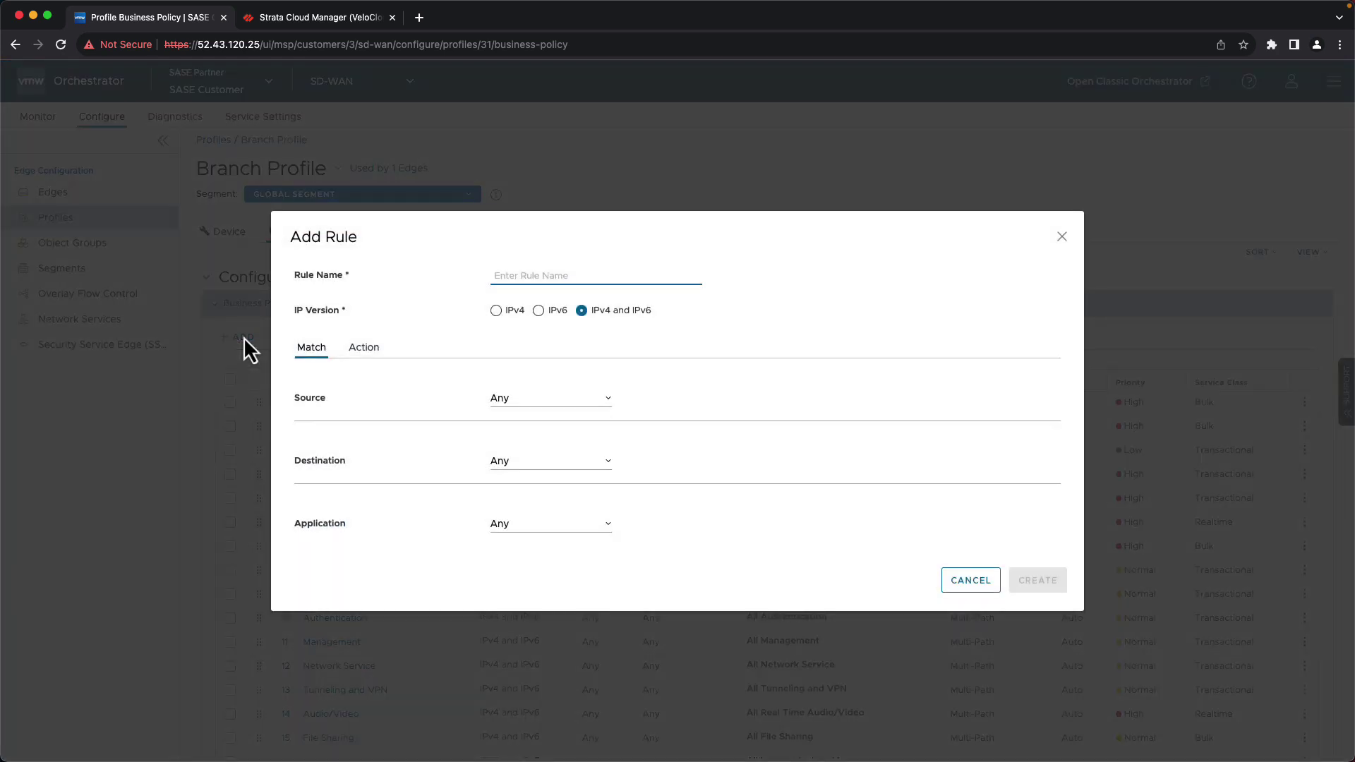
text(Prisma)
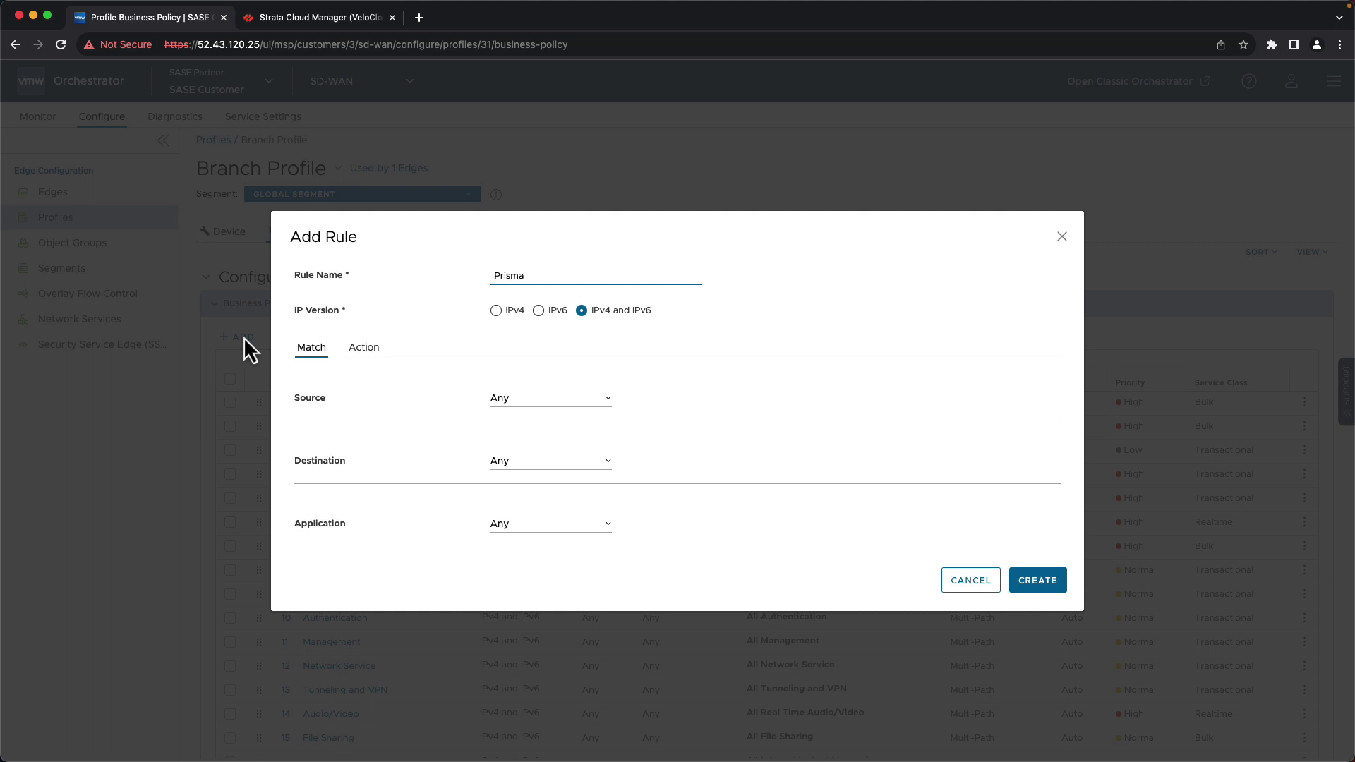
text( SSE)
click(607, 466)
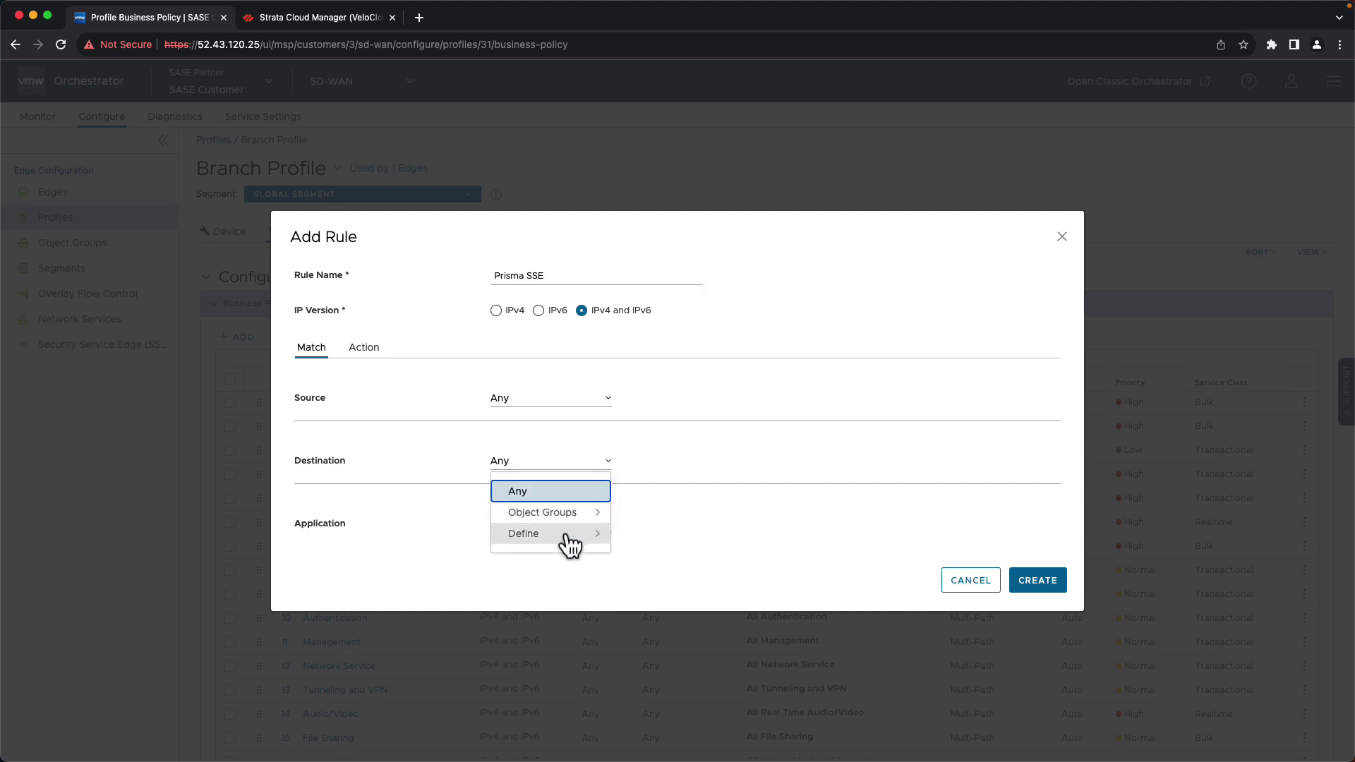
mouse_move(568, 538)
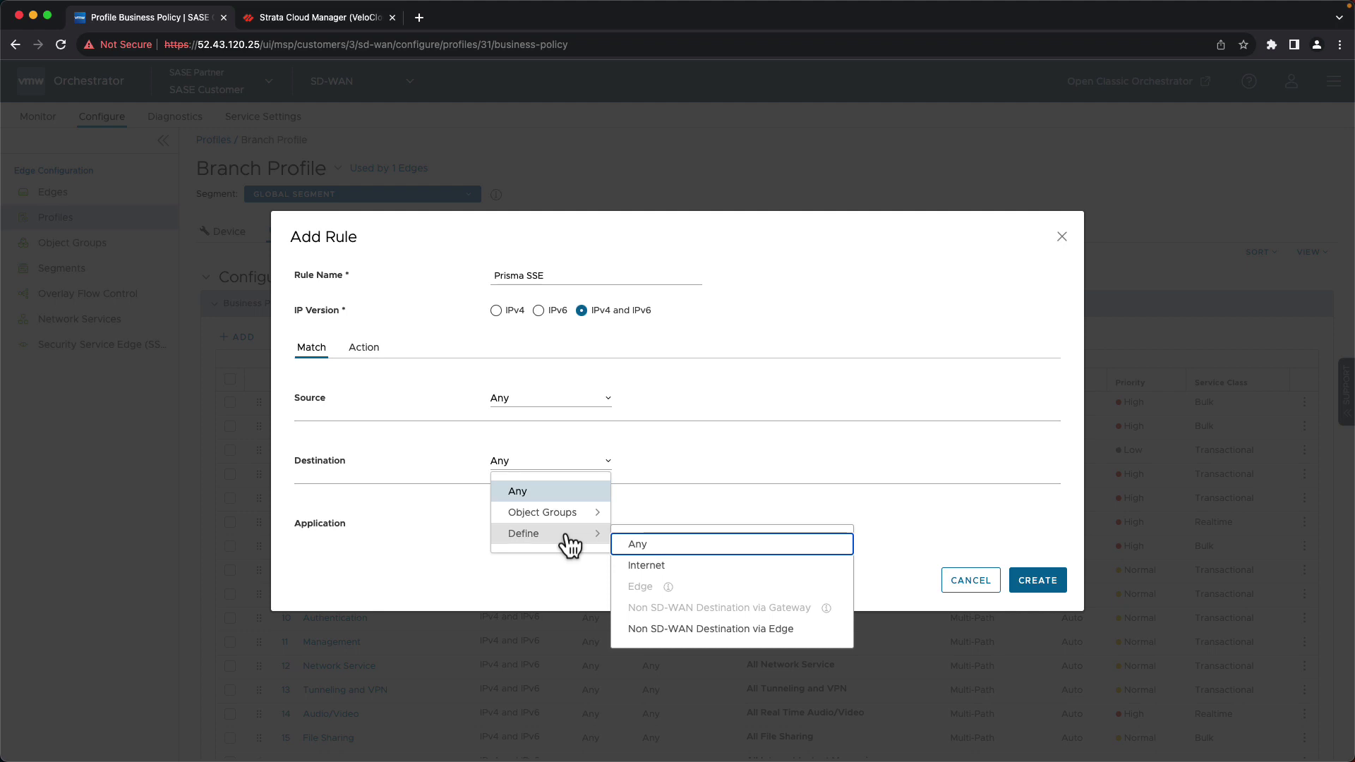
click(657, 564)
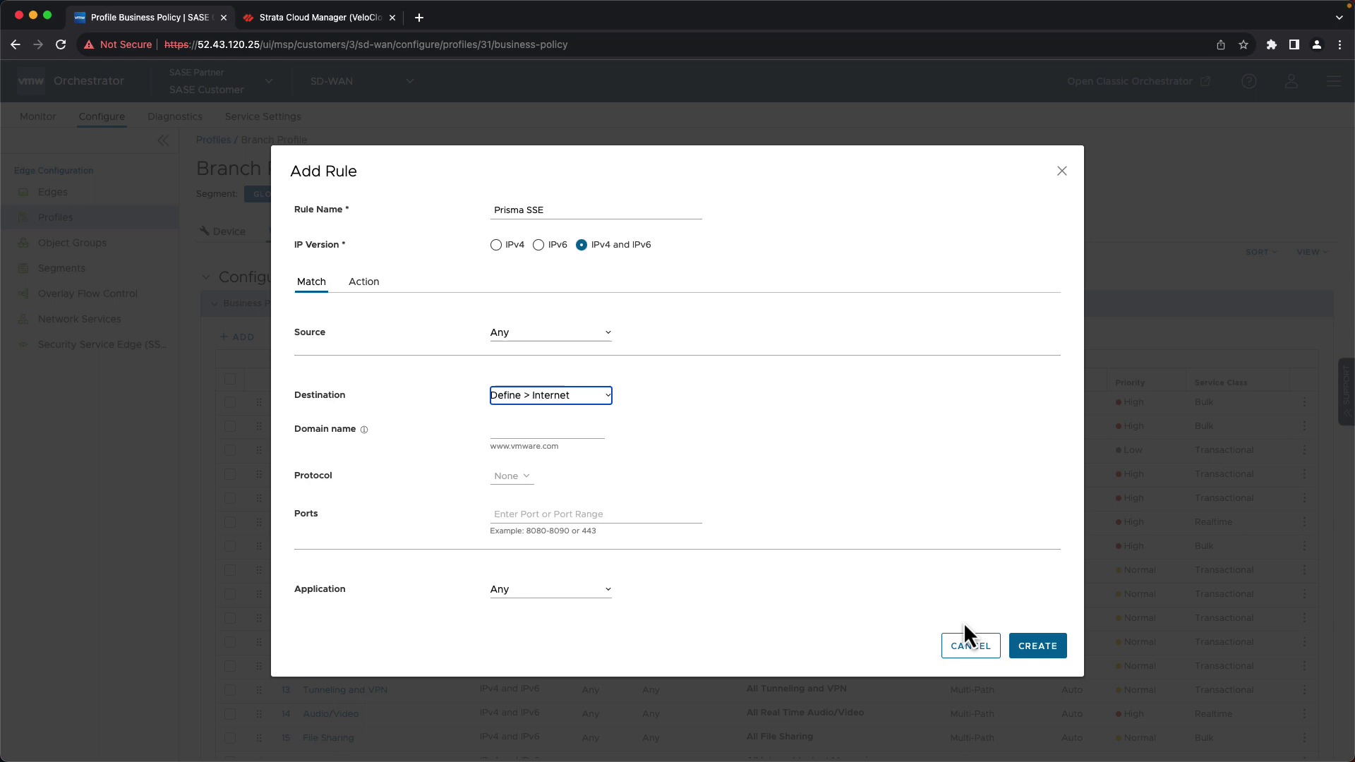
Backhaul the rule's IPv4 internet traffic via Non SD-WAN Destination/CSS Prisma-IPsec and create it
click(364, 291)
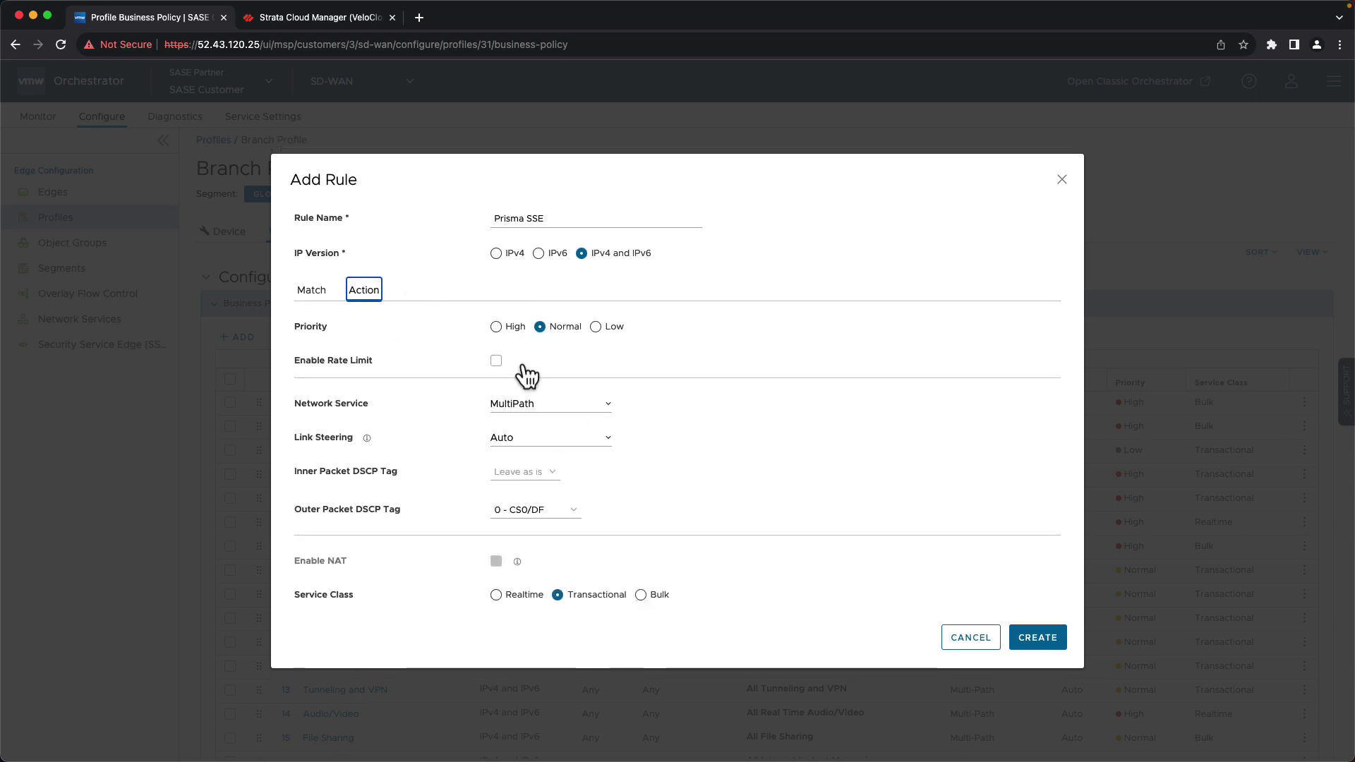
click(613, 410)
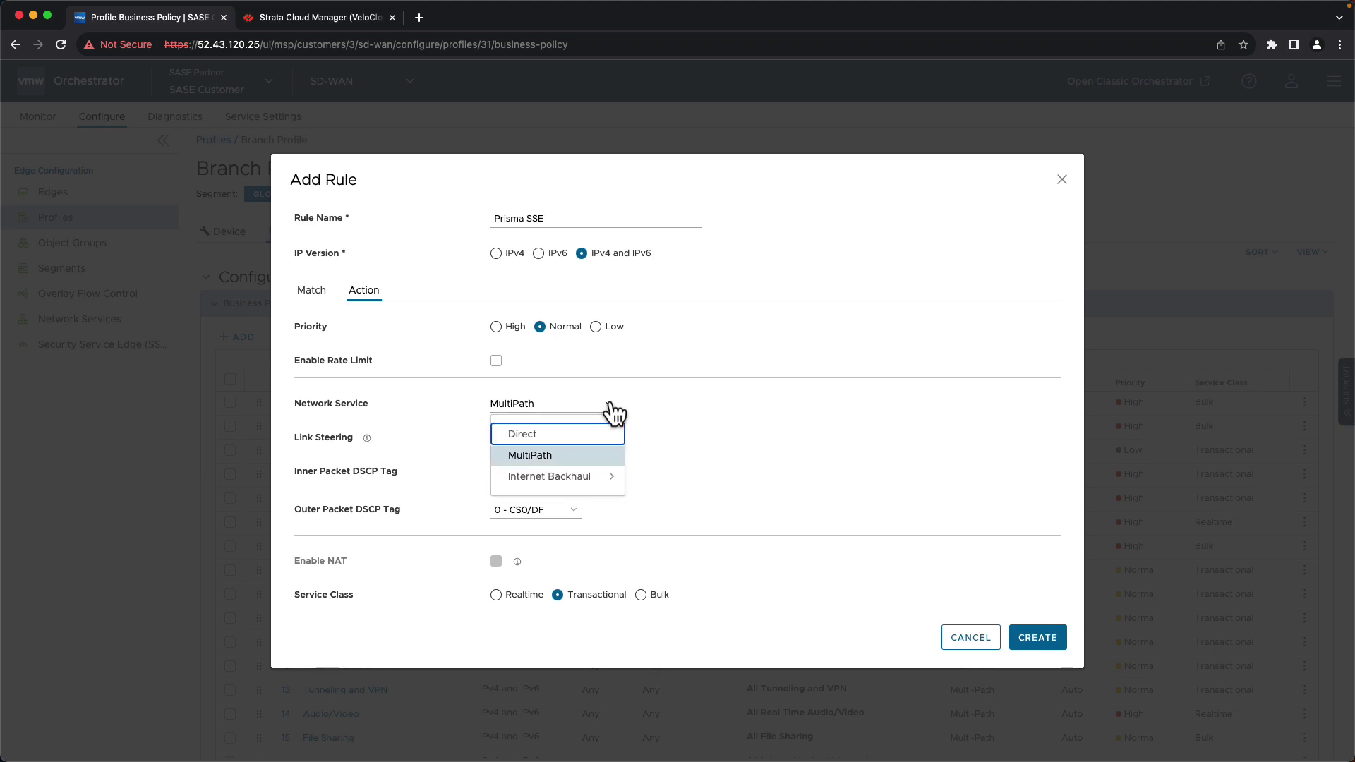
click(560, 485)
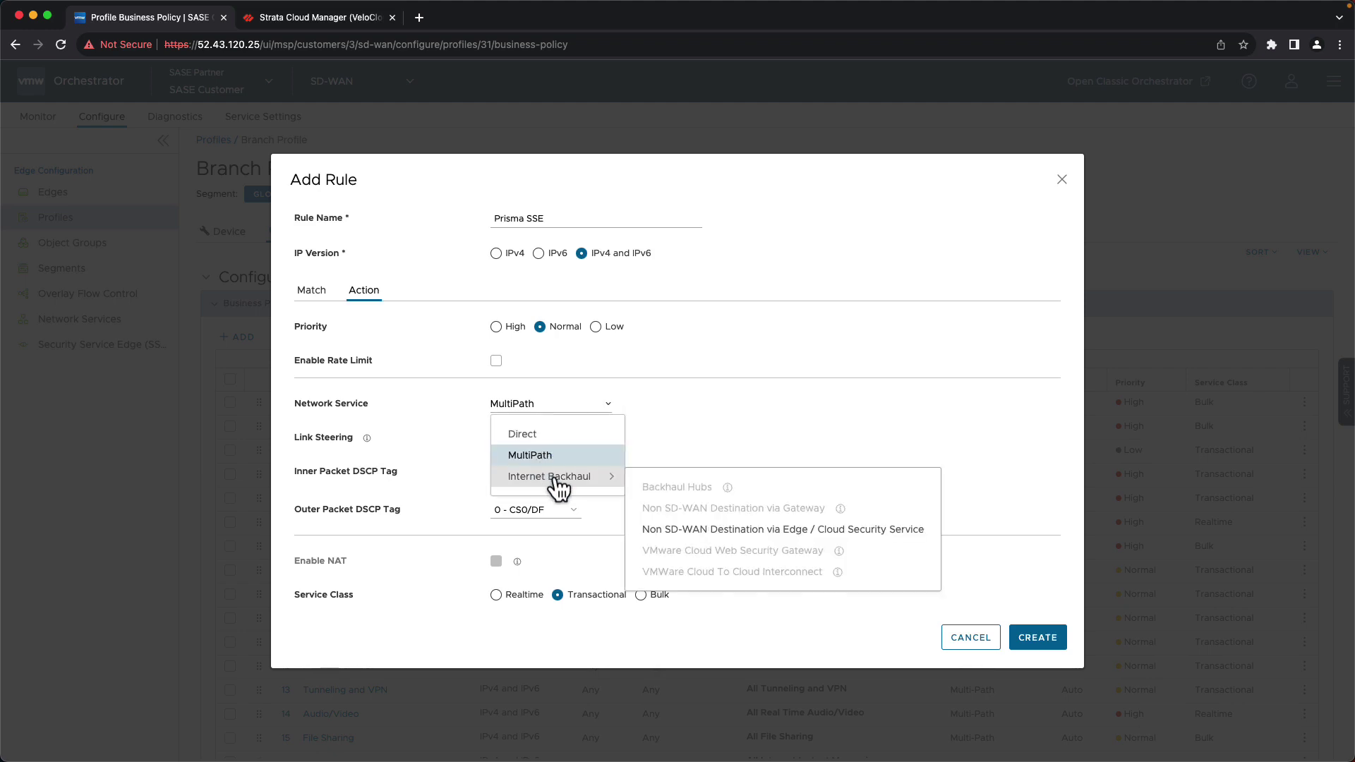
click(682, 531)
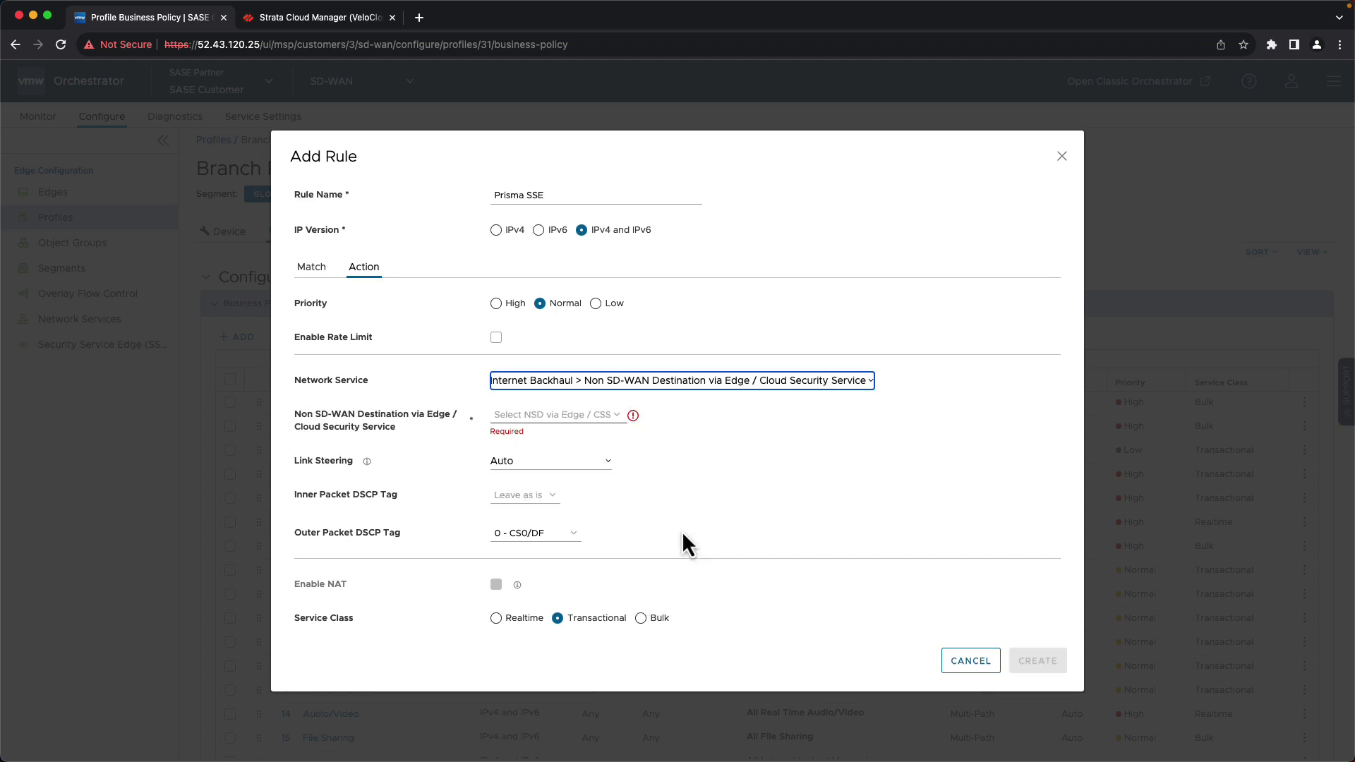
click(575, 423)
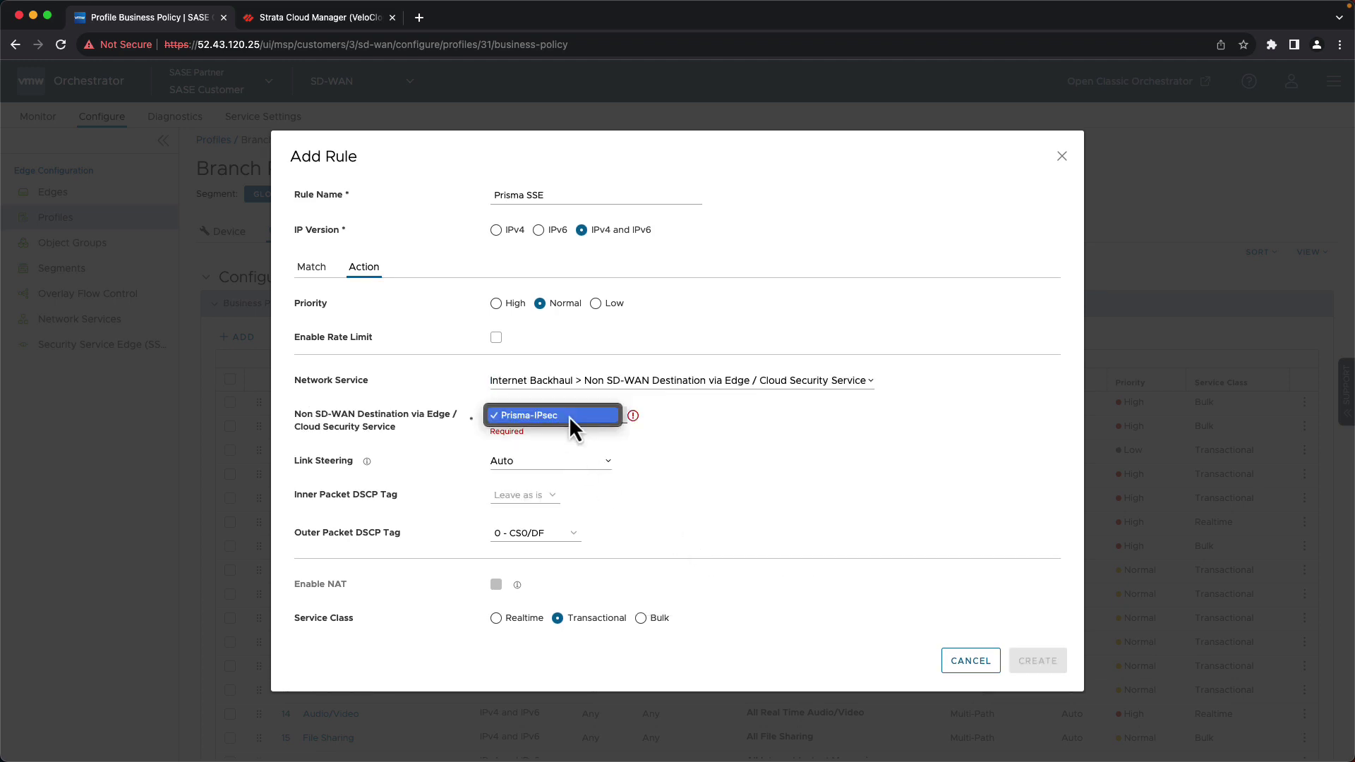
click(569, 416)
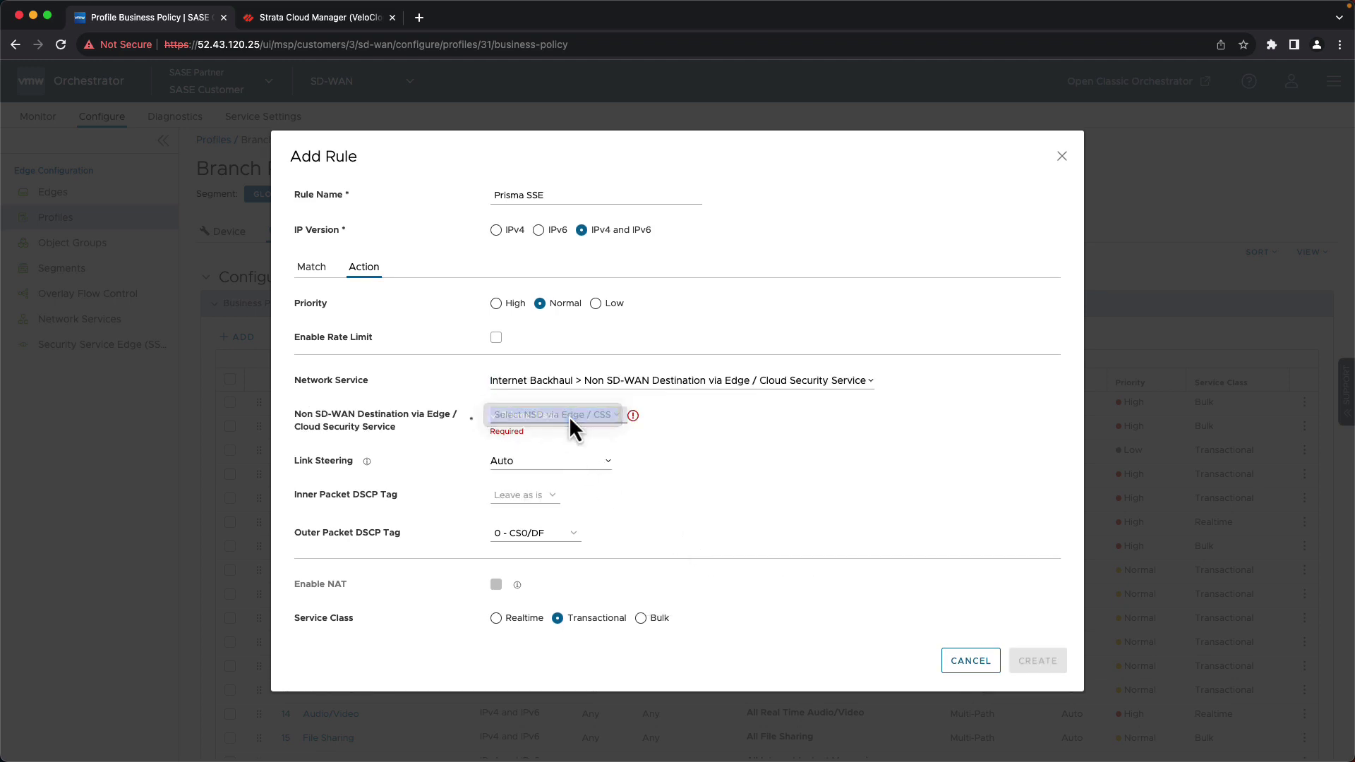
click(497, 231)
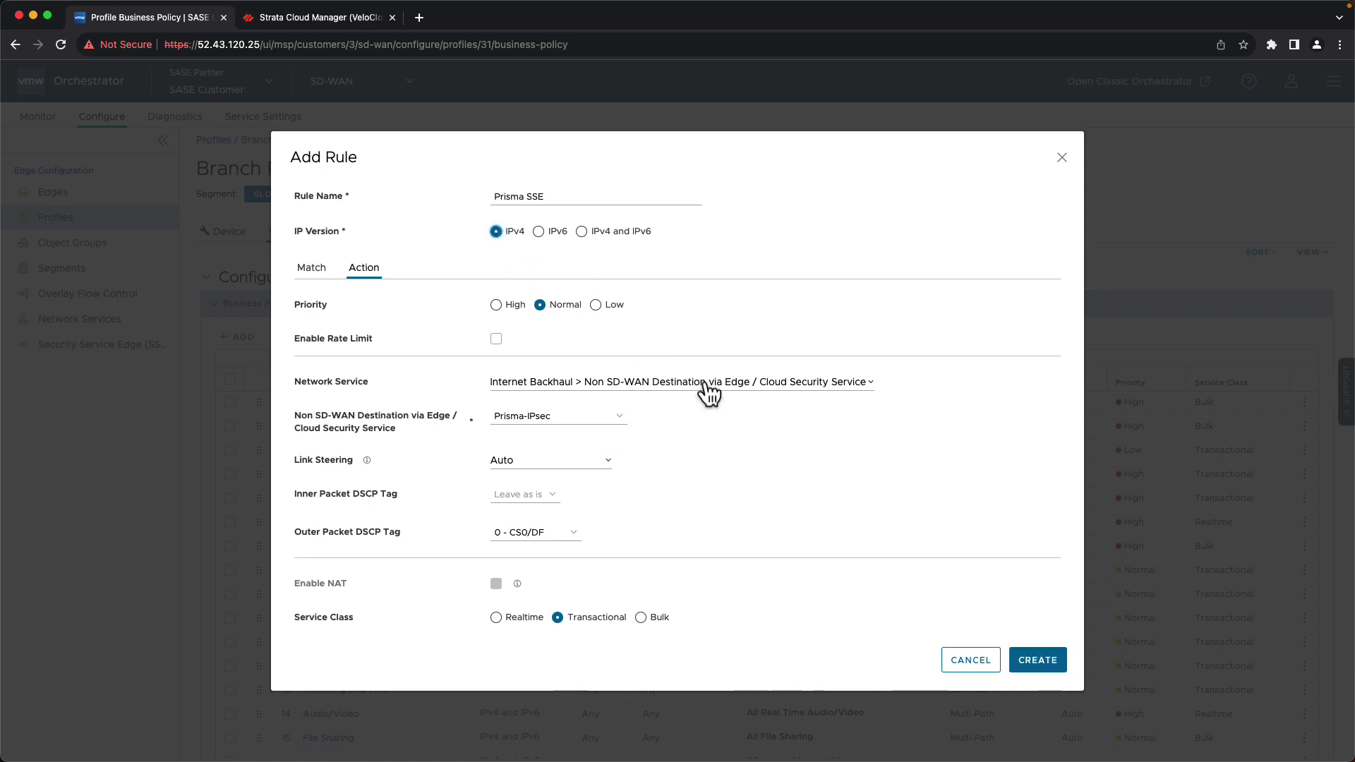
click(1037, 662)
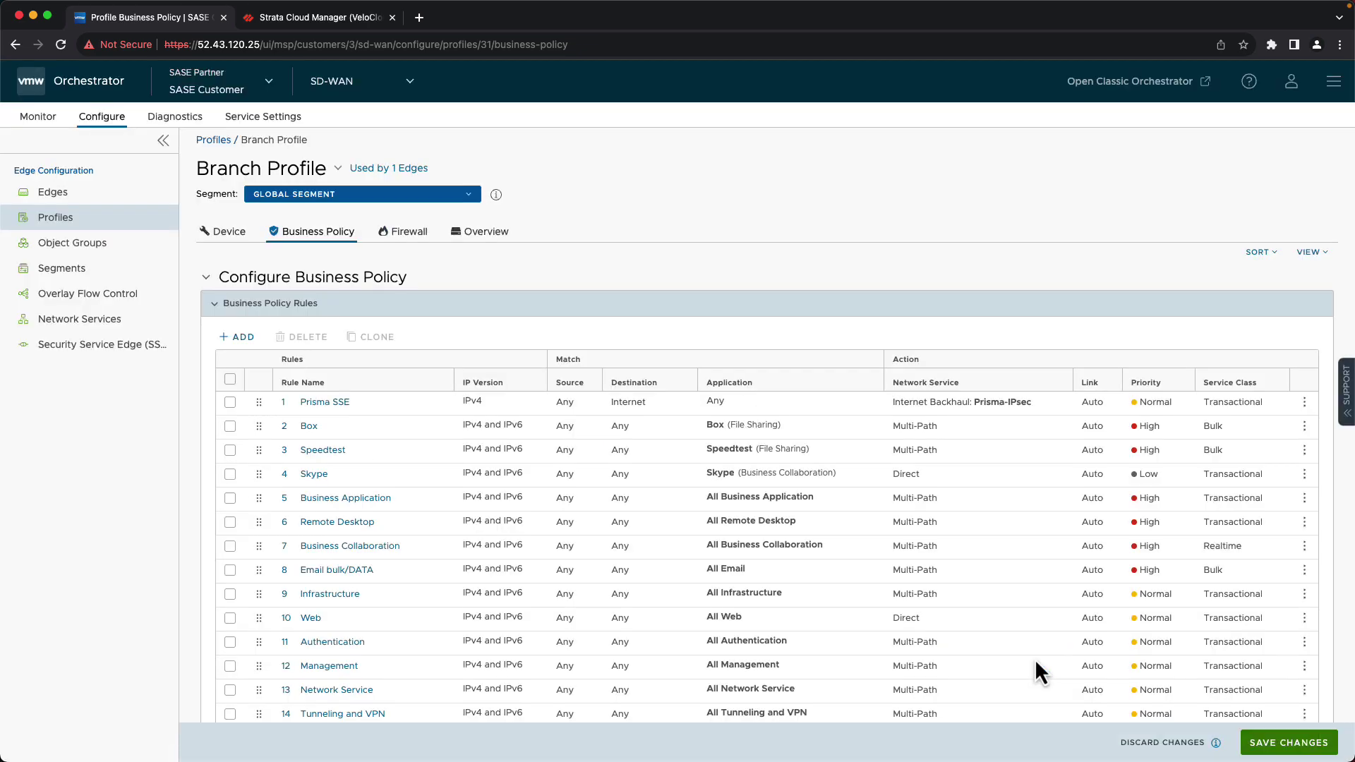
Save the Branch Profile business policy containing the Prisma SSE rule
click(1275, 742)
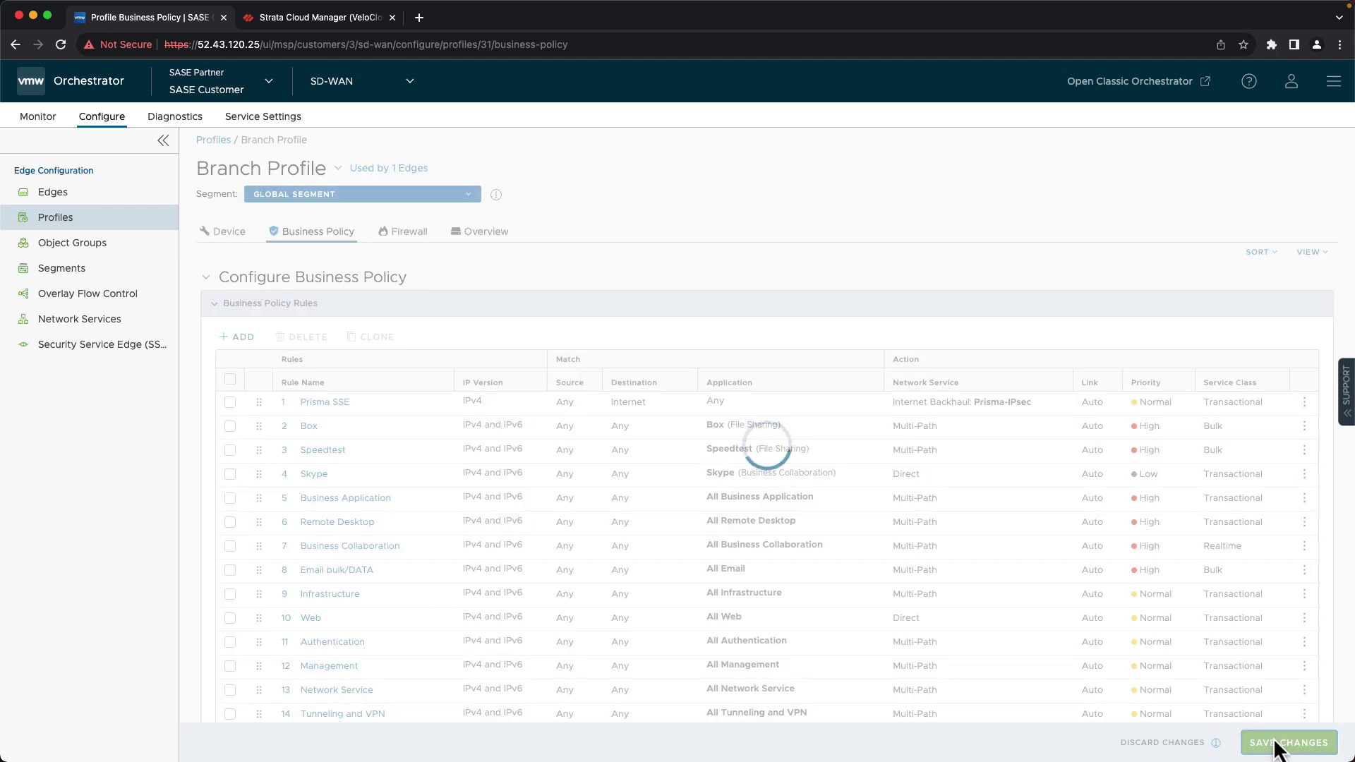